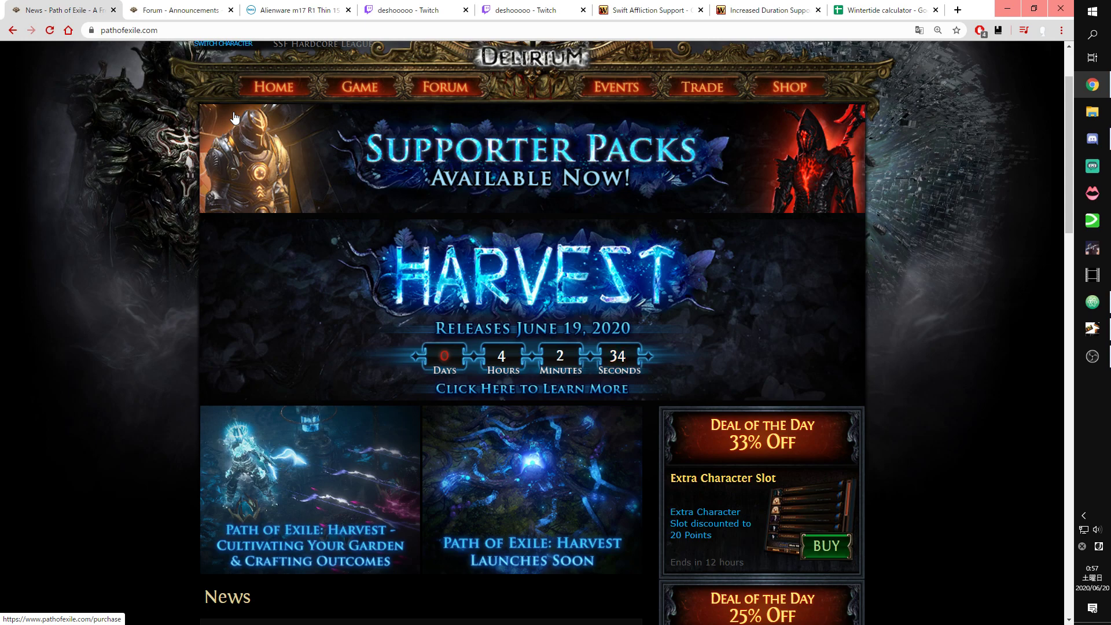
# - Switch to the build guide notes in Atom and highlight each of the four outline items and the "My Build potential" heading
pyautogui.click(1092, 302)
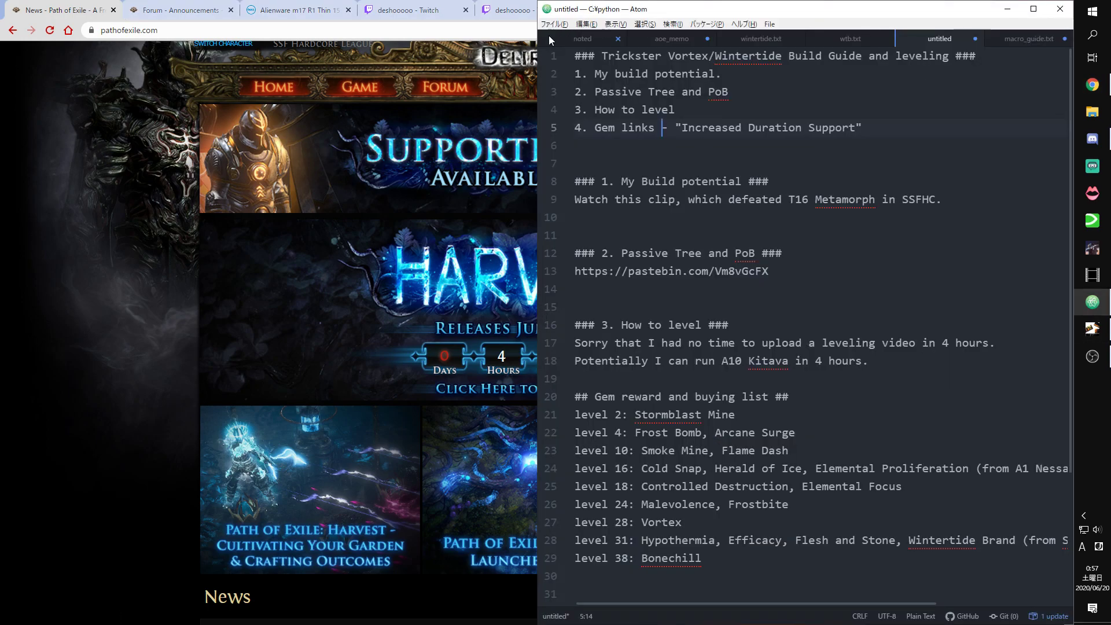
pyautogui.click(576, 73)
pyautogui.moveTo(576, 74); pyautogui.dragTo(744, 70)
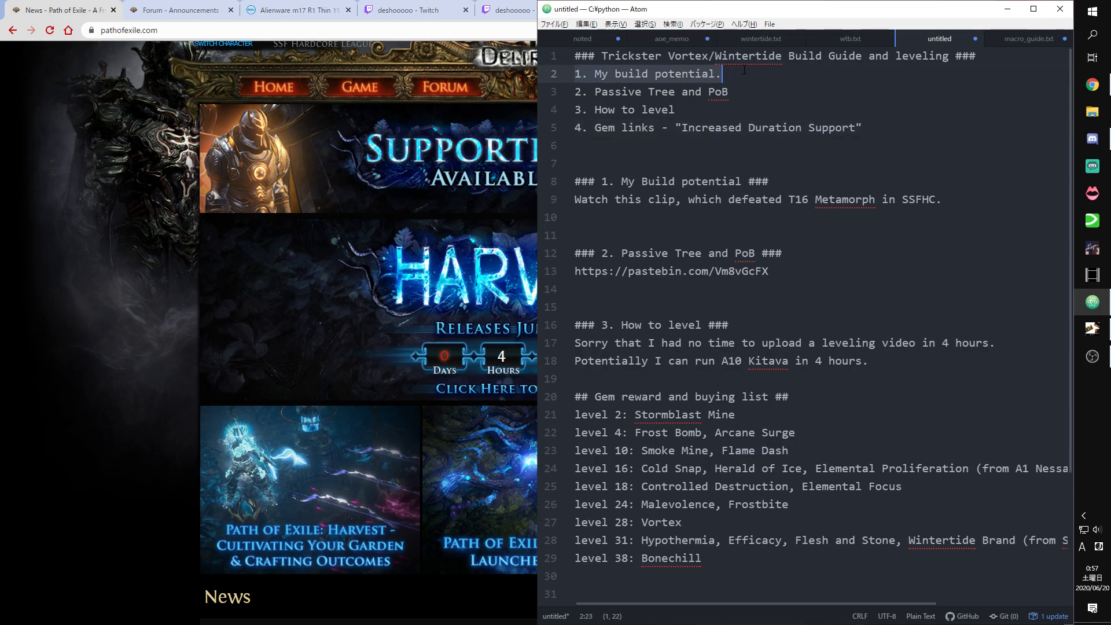
pyautogui.click(576, 96)
pyautogui.hotkey('shift', 'End')
pyautogui.click(575, 109)
pyautogui.hotkey('shift', 'End')
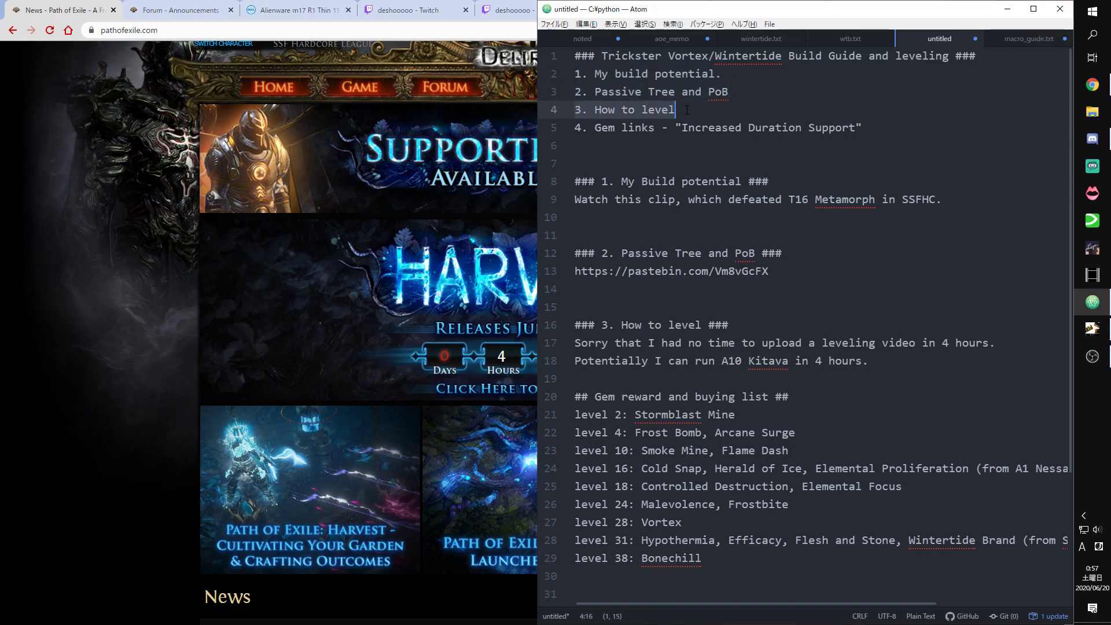
pyautogui.moveTo(575, 129); pyautogui.dragTo(909, 132)
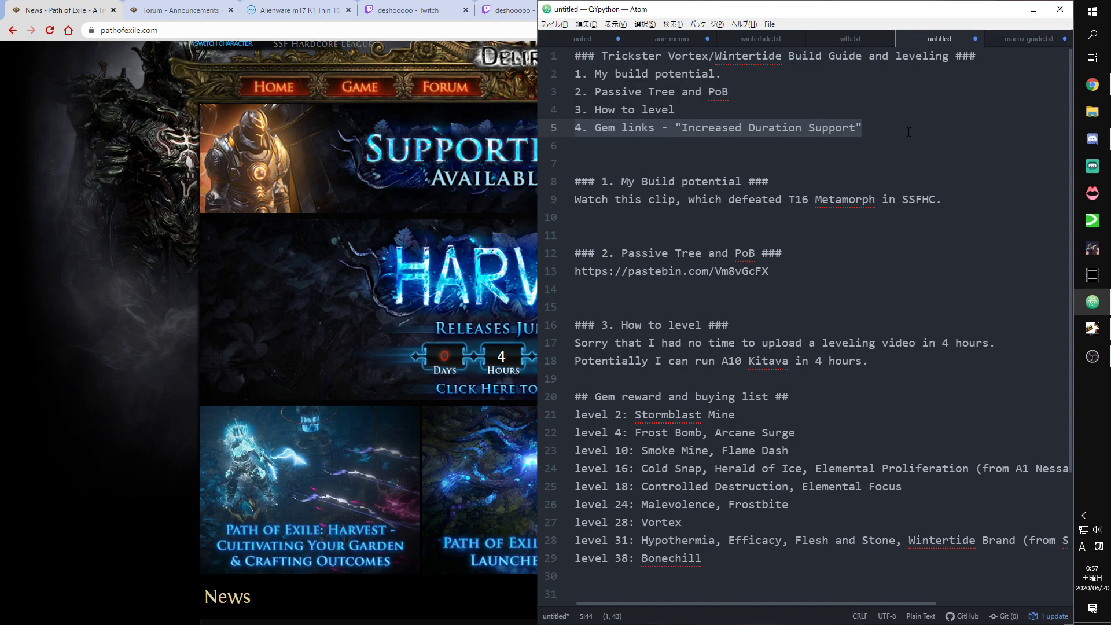
pyautogui.moveTo(574, 181); pyautogui.dragTo(824, 174)
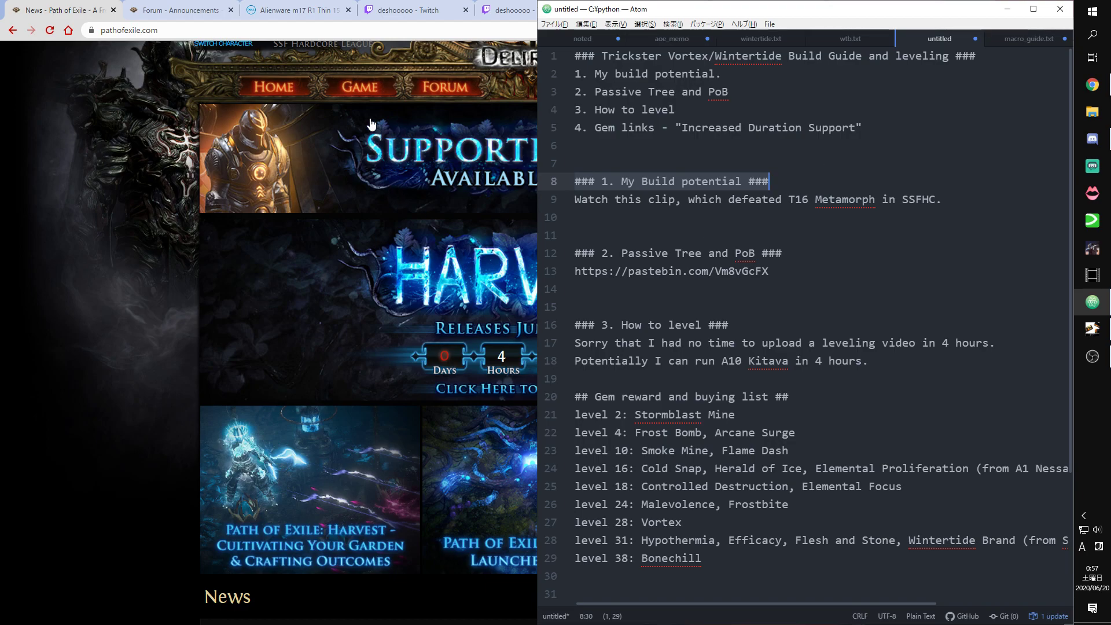
# - Switch to the Twitch clip "あw" in Chrome and play it in full screen
pyautogui.hotkey('alt', 'Tab')
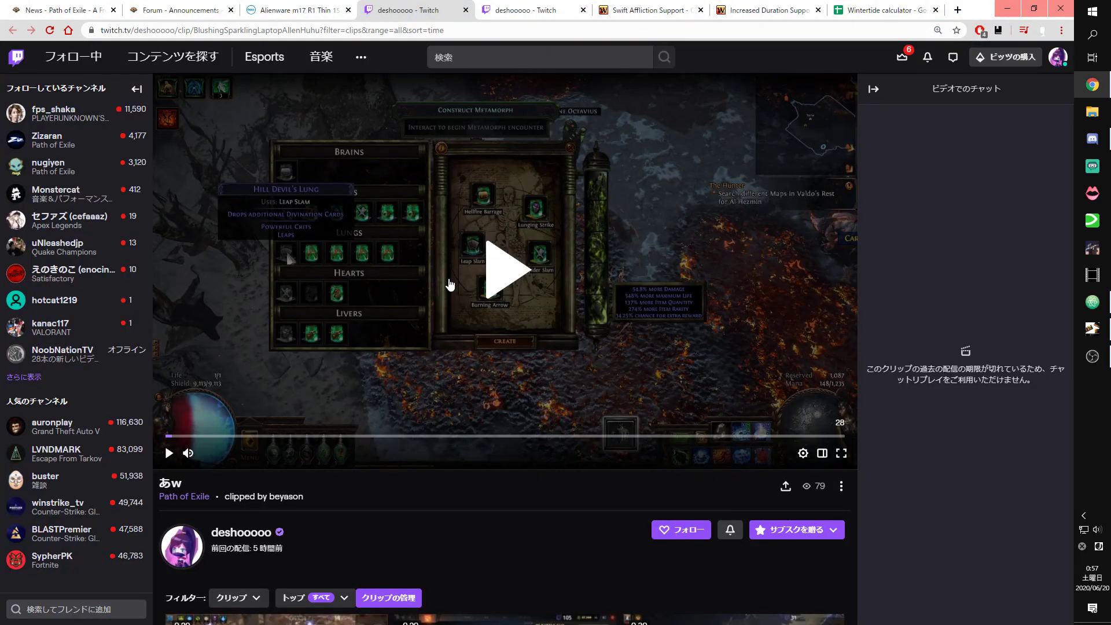
pyautogui.click(481, 276)
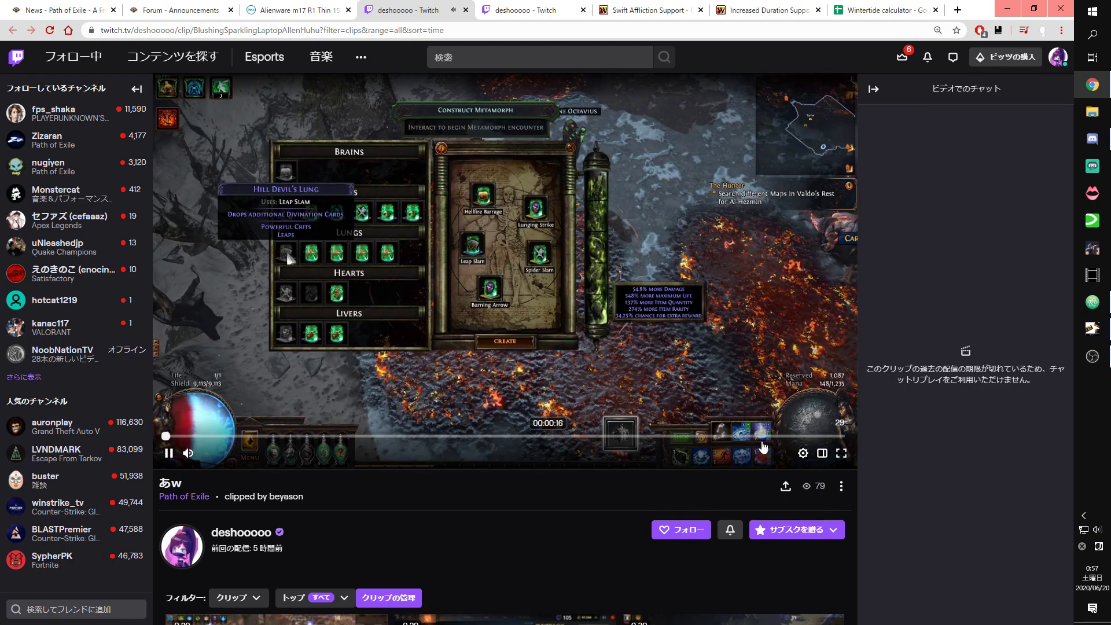
pyautogui.click(841, 457)
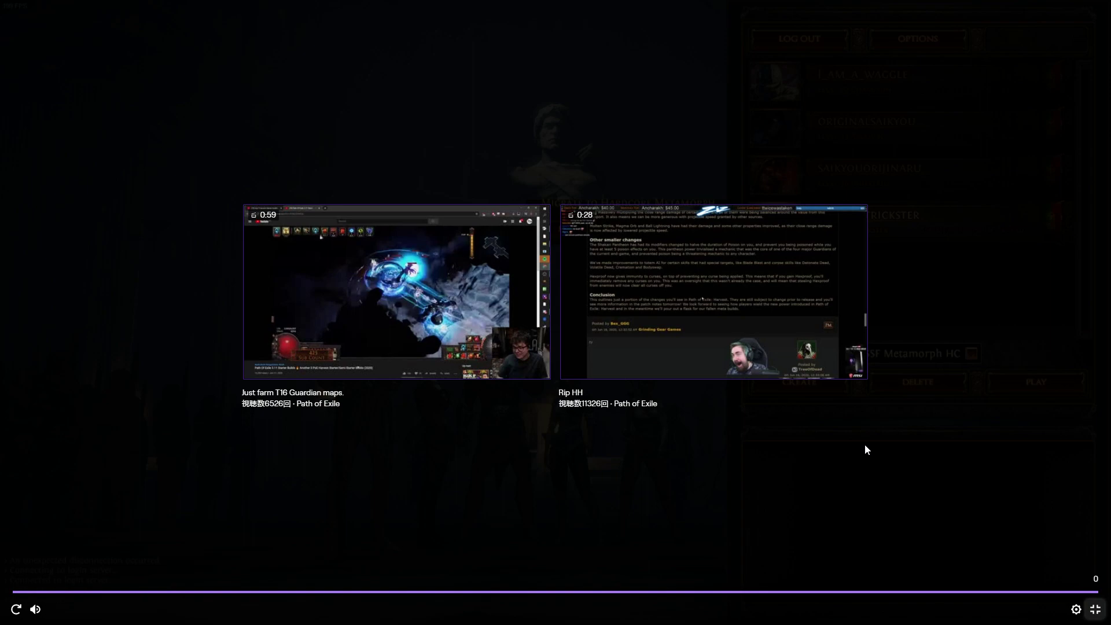
# - Replay the Metamorph fight from near the clip's midpoint, pause it on the fight and leave full screen
pyautogui.click(513, 591)
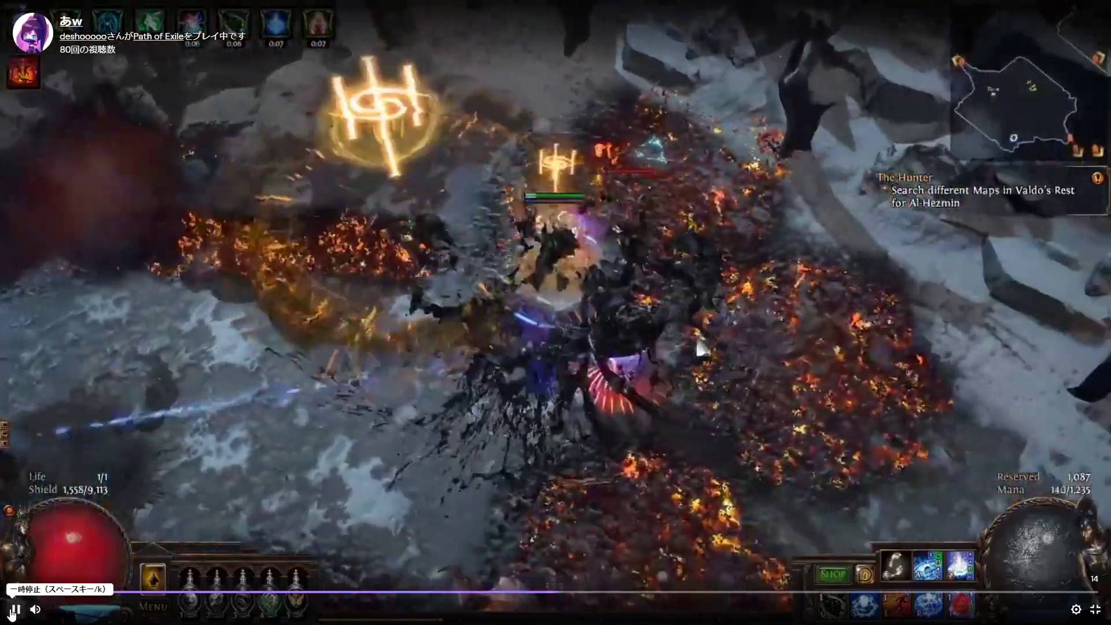
pyautogui.click(14, 610)
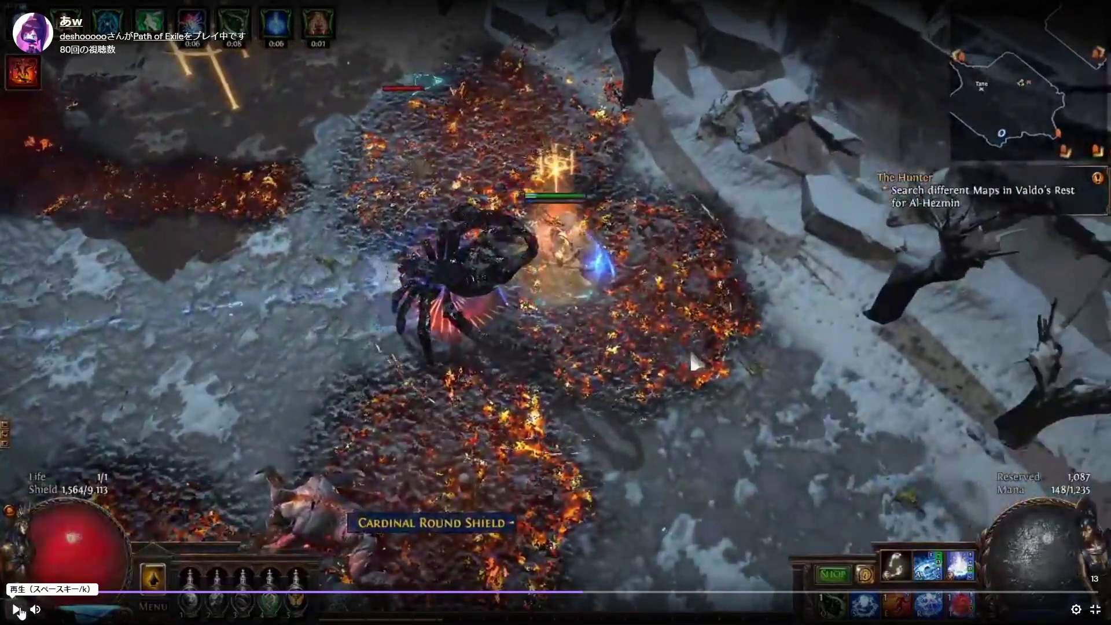
pyautogui.moveTo(578, 595); pyautogui.dragTo(554, 596)
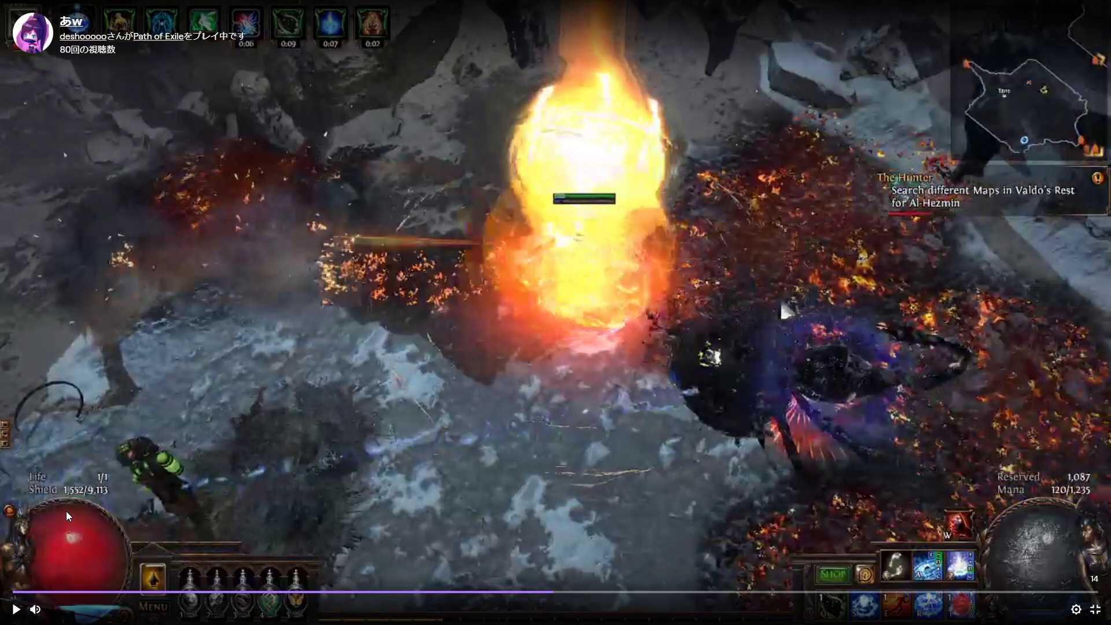
pyautogui.moveTo(74, 605)
pyautogui.click(1095, 608)
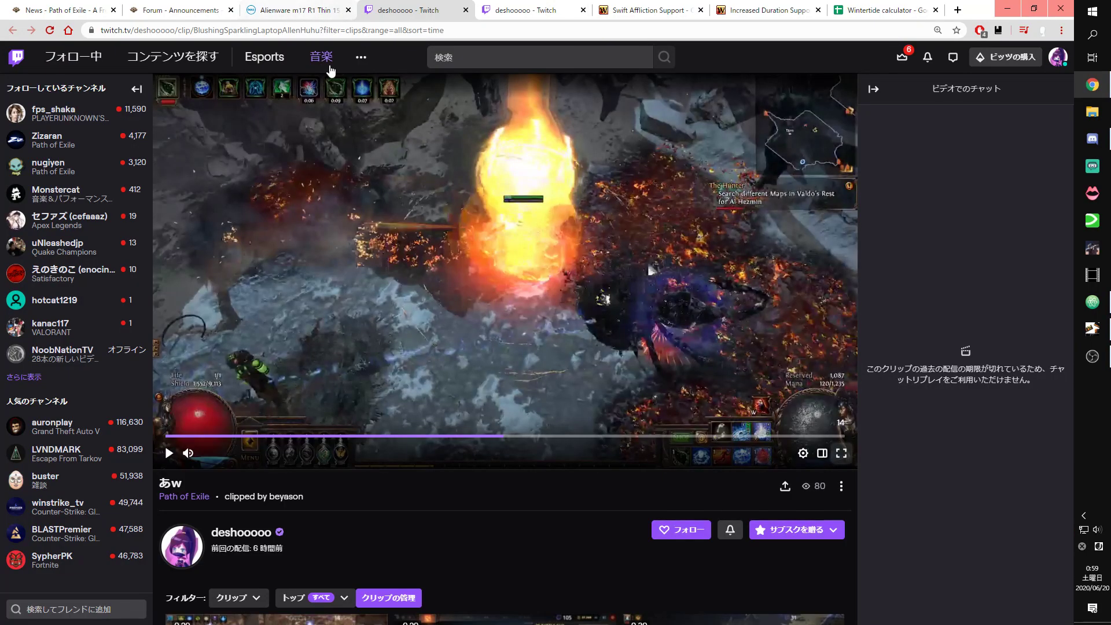
# - Play the Twitch clip "だめだこりゃw" in full screen, pause it, seek back to 00:00:05 and leave full screen
pyautogui.click(523, 10)
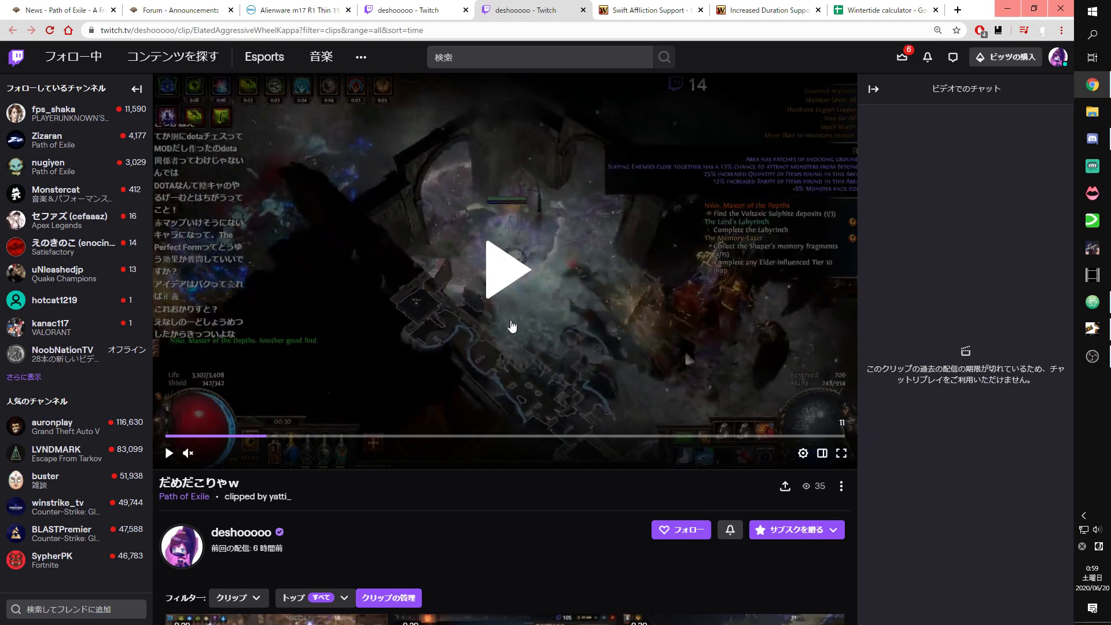
pyautogui.click(168, 453)
pyautogui.click(841, 453)
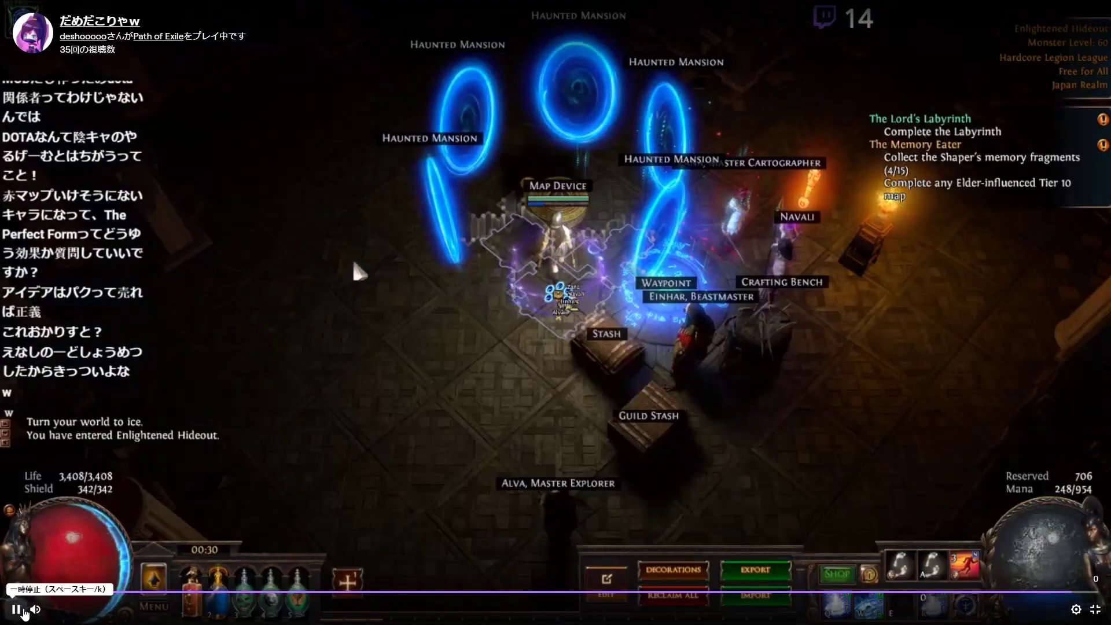
pyautogui.click(16, 608)
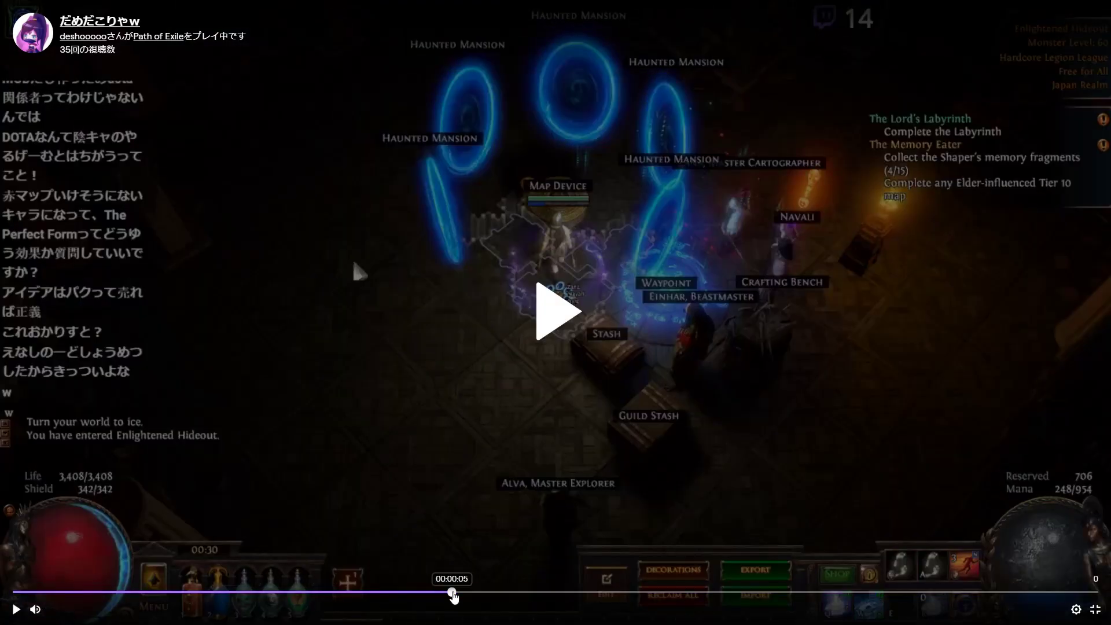
pyautogui.moveTo(451, 594)
pyautogui.mouseDown()
pyautogui.moveTo(406, 593)
pyautogui.moveTo(451, 593)
pyautogui.mouseUp()
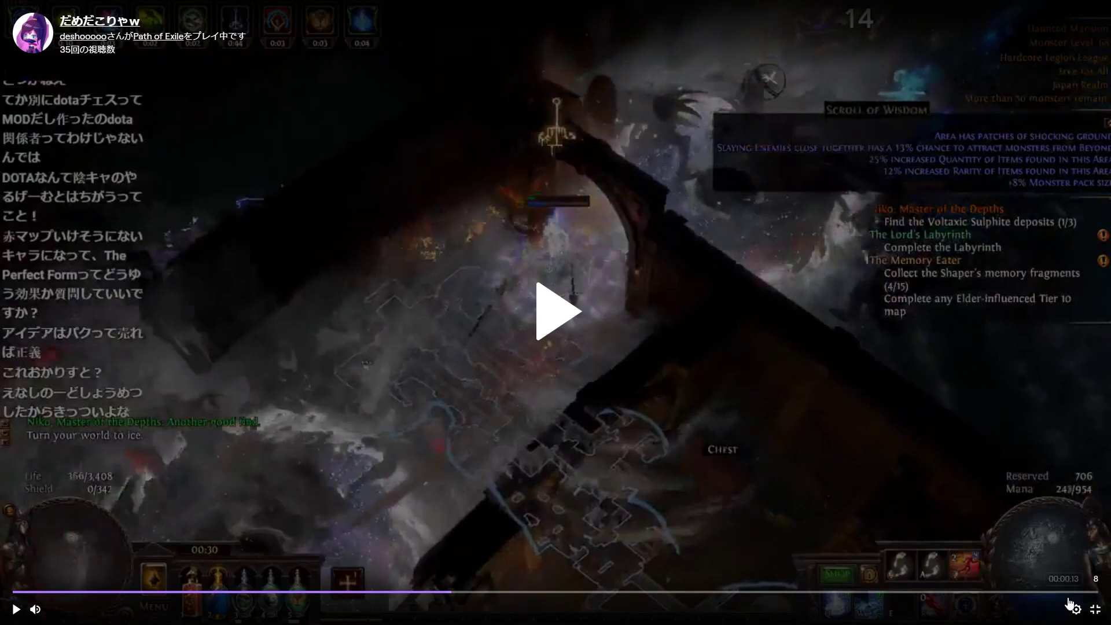
pyautogui.click(1095, 608)
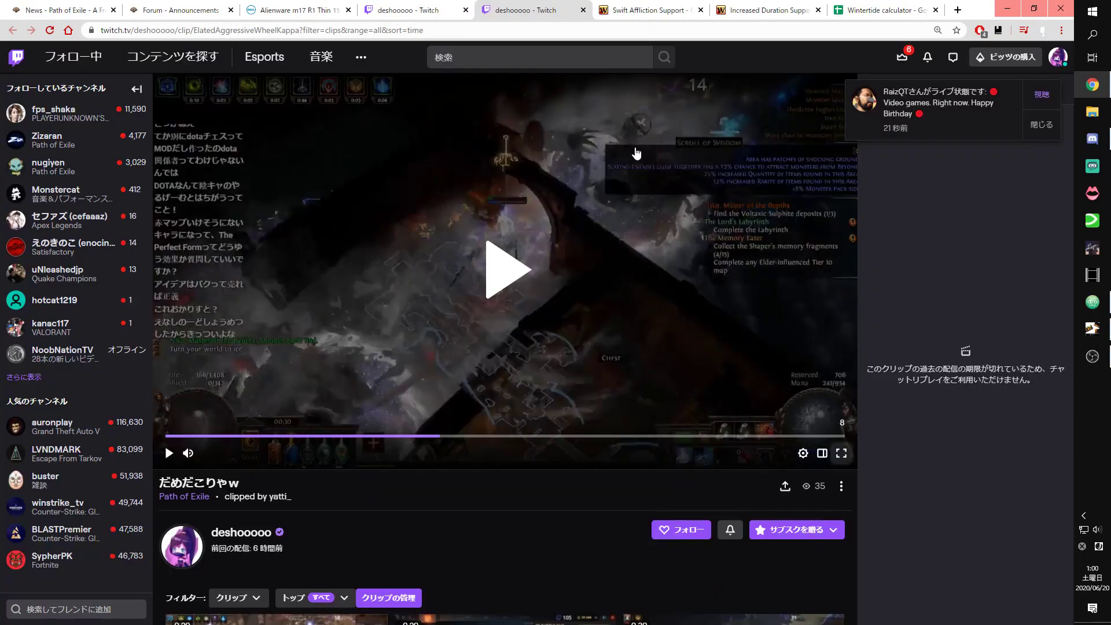
# - Close the second clip and return to the Atom notes at the "2. Passive Tree and PoB" heading
pyautogui.click(583, 10)
pyautogui.hotkey('ctrl', 'shift', 'Tab')
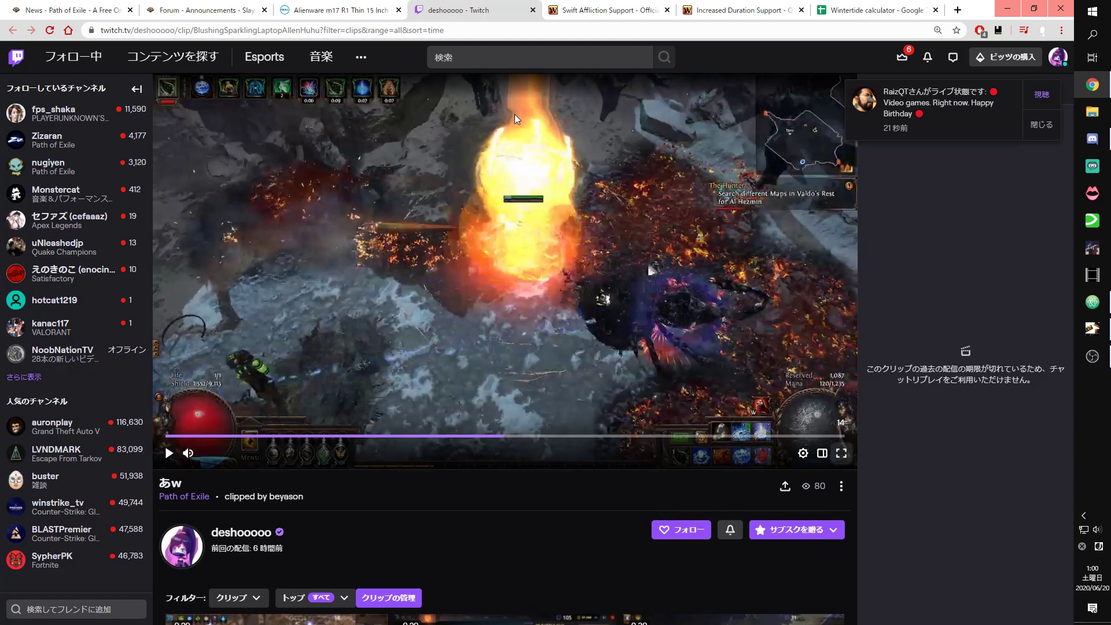
pyautogui.hotkey('ctrl', 'Tab')
pyautogui.click(1092, 301)
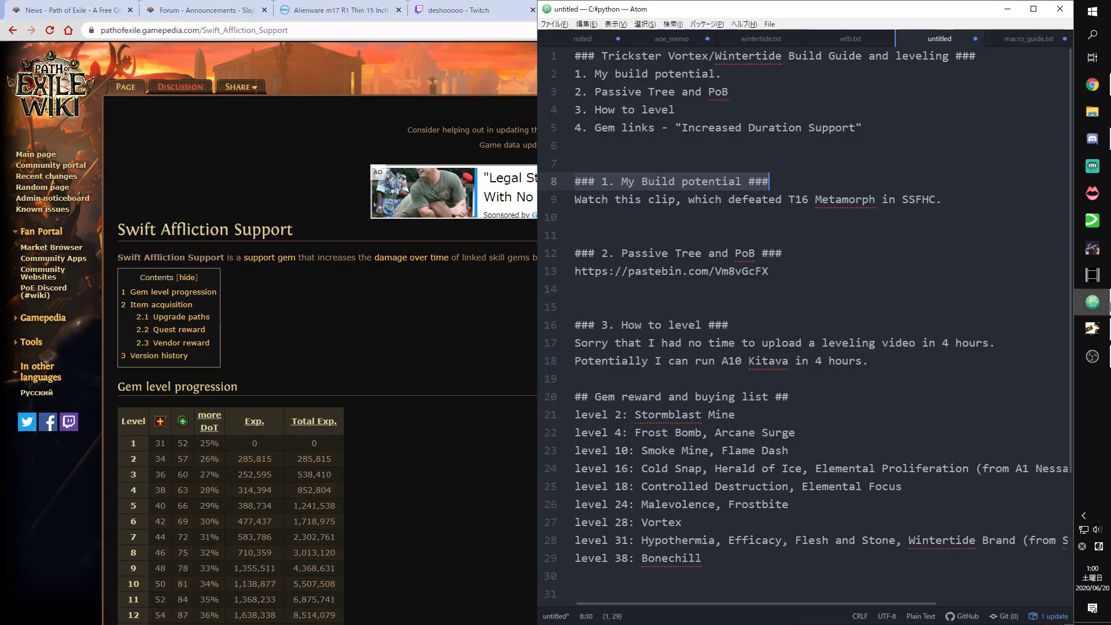
pyautogui.click(660, 281)
pyautogui.press('Up')
pyautogui.press('Up')
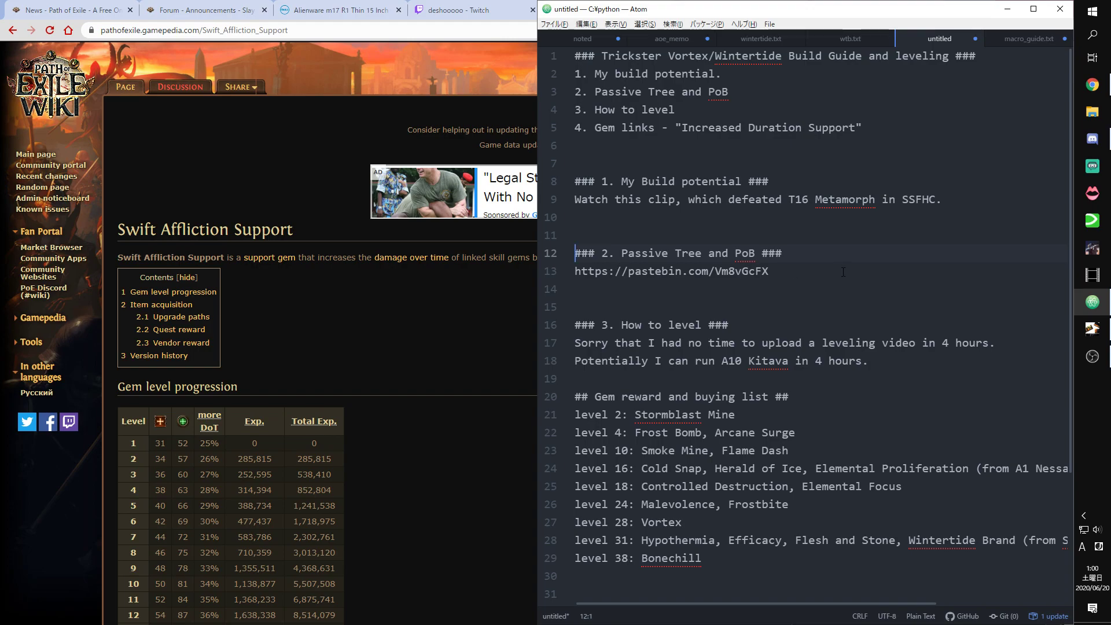
# - Switch to Path of Building, generate a sharing code for the build, share it with Pastebin and copy the link
pyautogui.click(1080, 331)
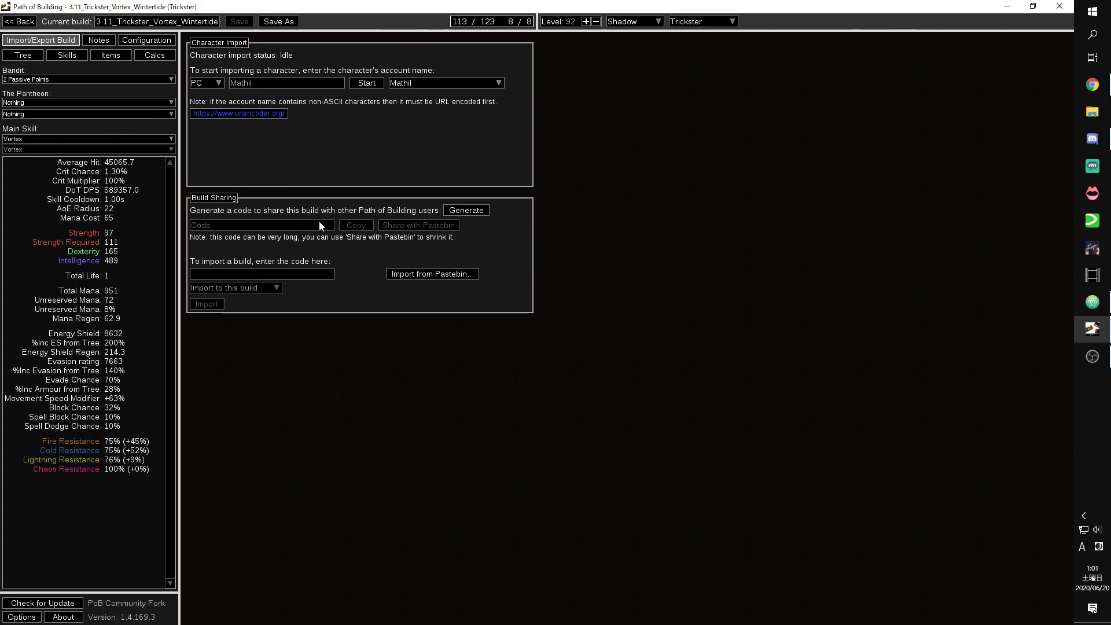
pyautogui.click(461, 212)
pyautogui.click(419, 225)
pyautogui.click(355, 225)
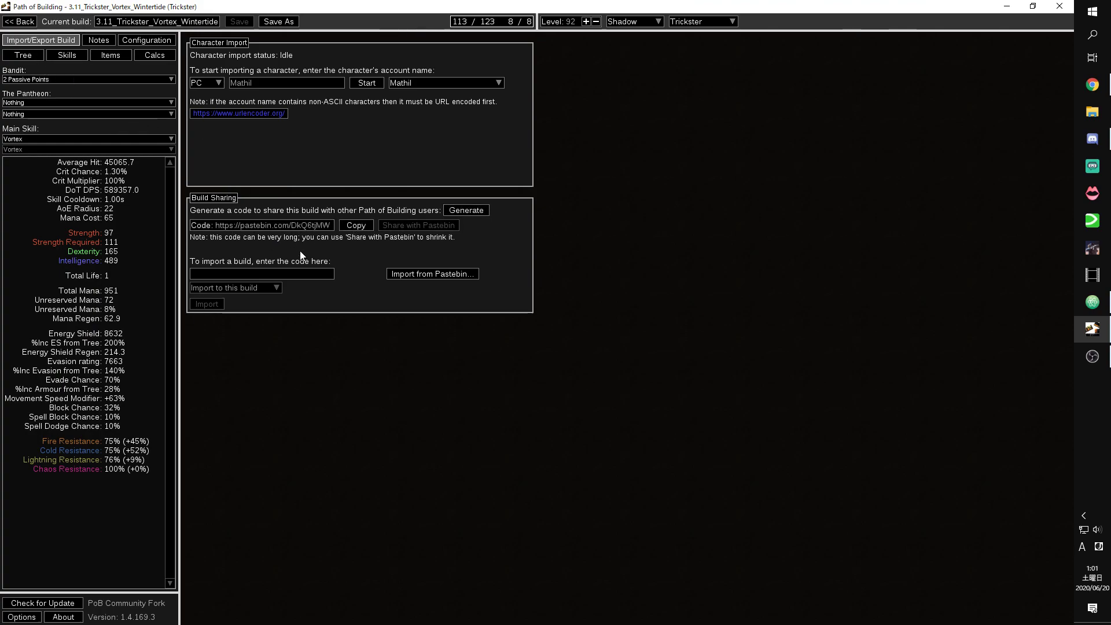
# - Show the passive tree, compare the Lv28(Till Vortex) and Lv90 (CI) versions, and leave Lv28(Till Vortex) active
pyautogui.click(17, 55)
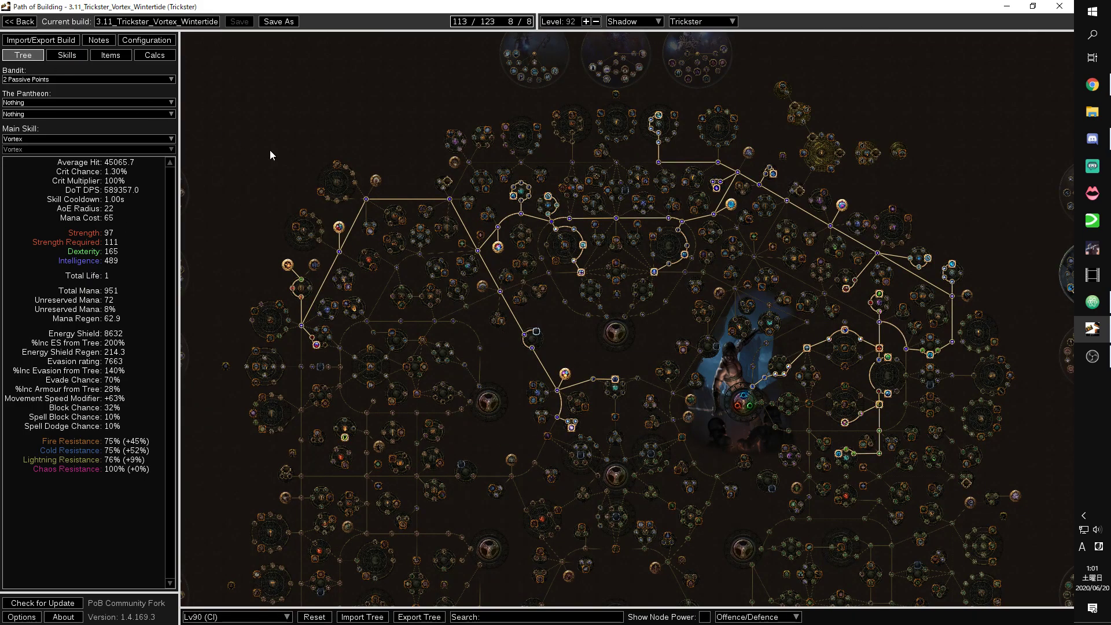
pyautogui.click(231, 617)
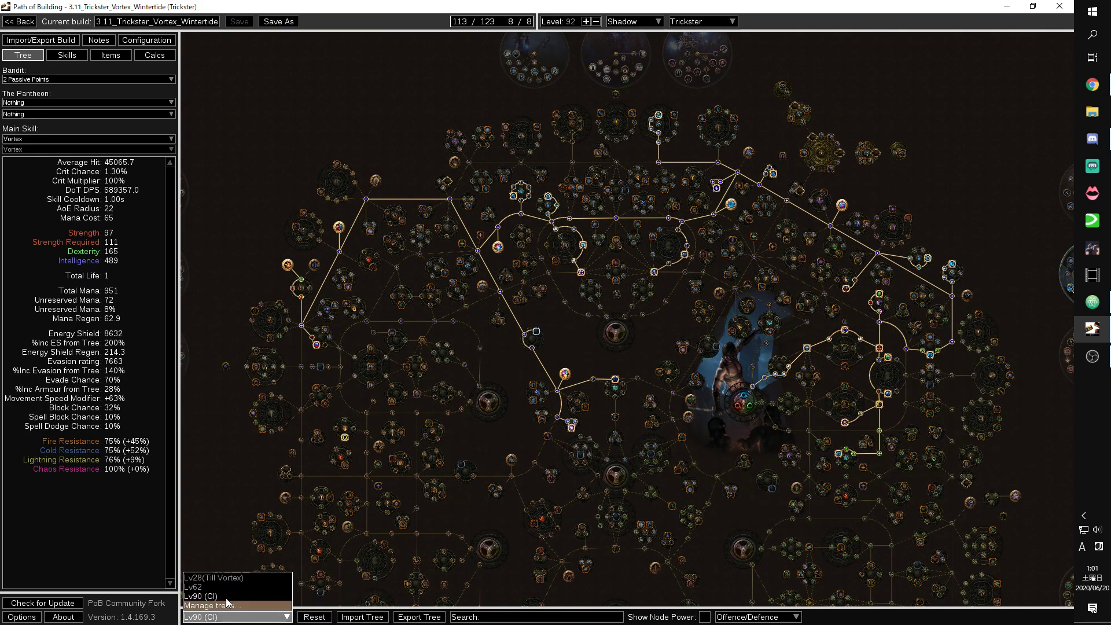
pyautogui.click(228, 579)
pyautogui.click(231, 616)
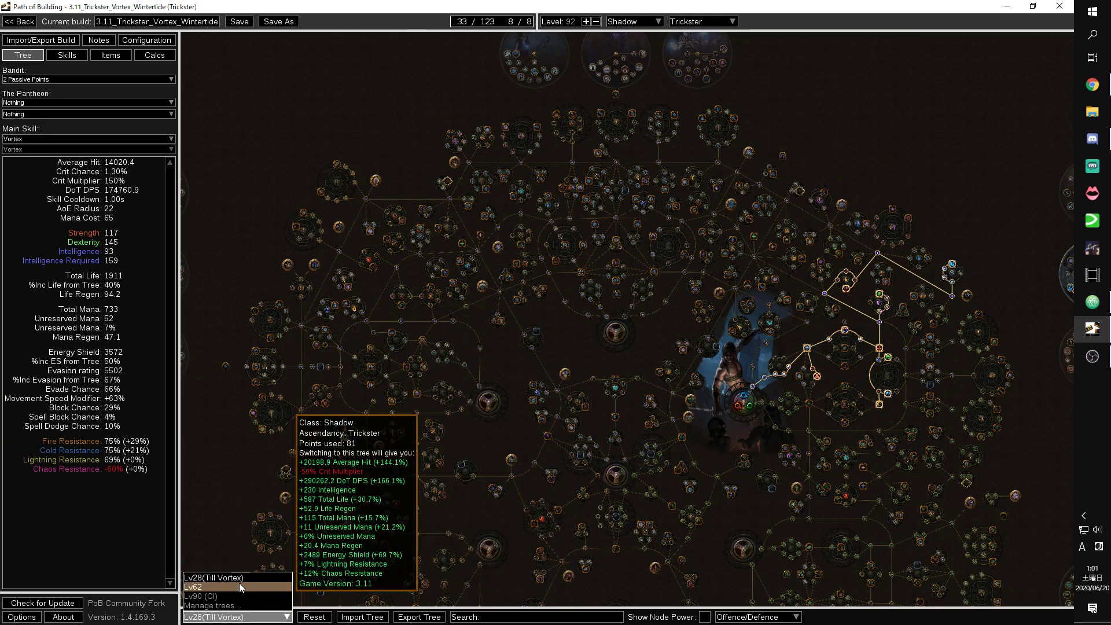
pyautogui.click(209, 596)
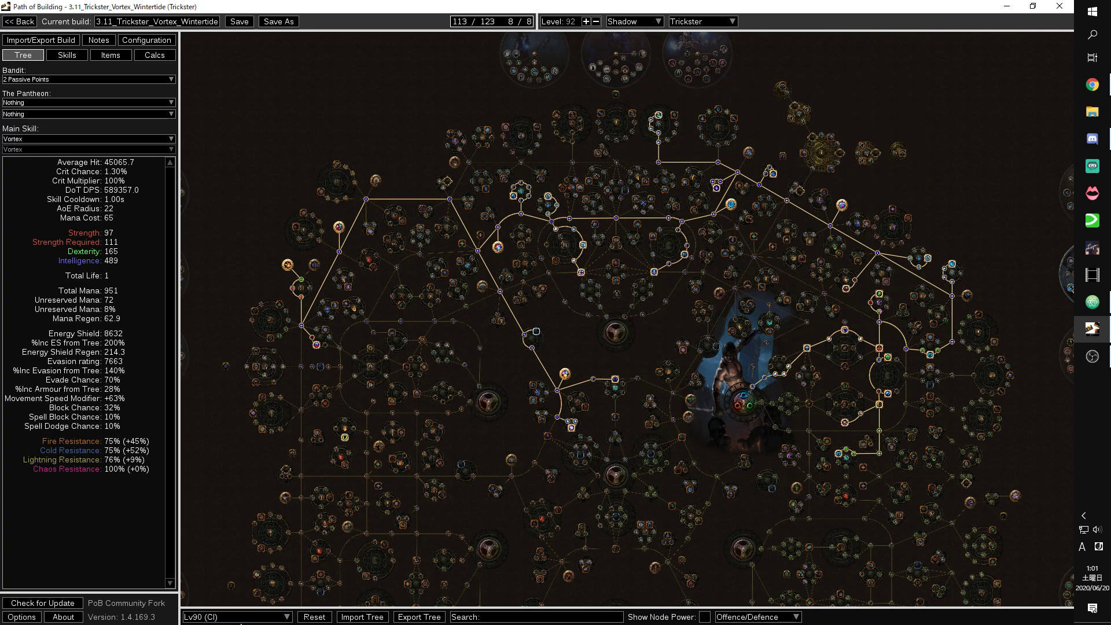
pyautogui.click(213, 616)
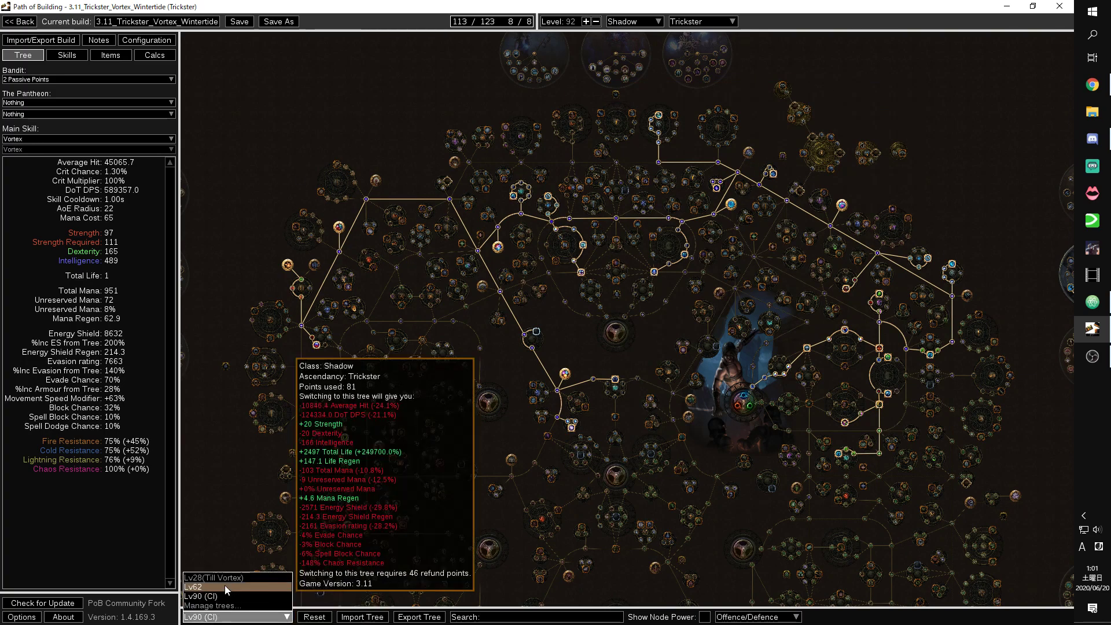
pyautogui.click(225, 580)
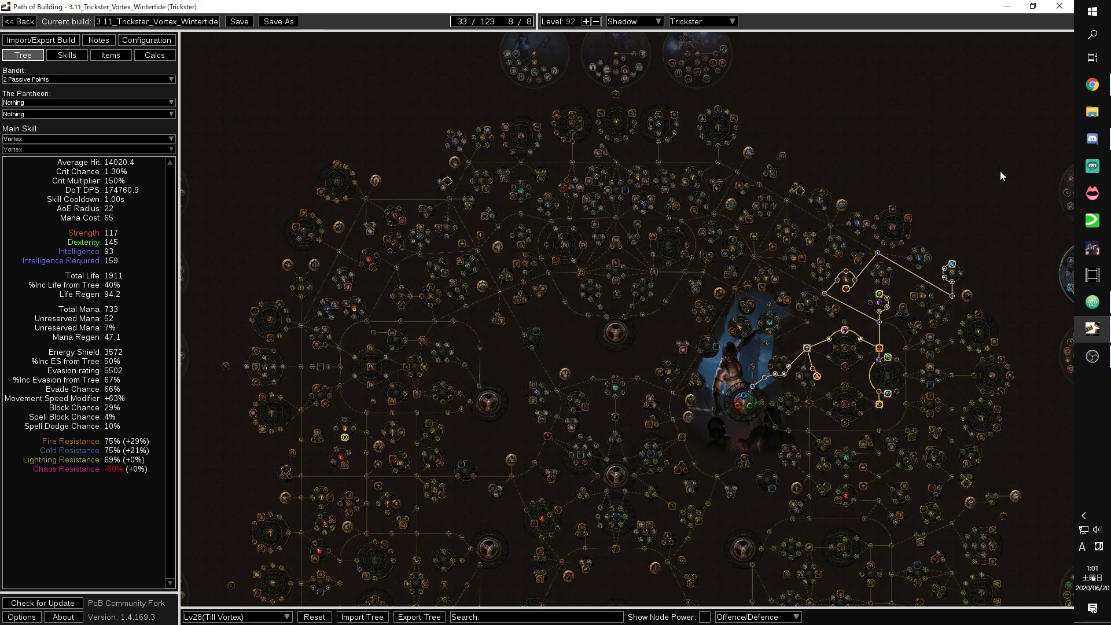
# - Examine the allocated path of the Lv28(Till Vortex) tree from the Shadow start to the Cold Damage Over Time Multiplier nodes
pyautogui.scroll(2, 829, 168)
pyautogui.scroll(2, 642, 512)
pyautogui.scroll(2, 839, 265)
pyautogui.scroll(1, 766, 502)
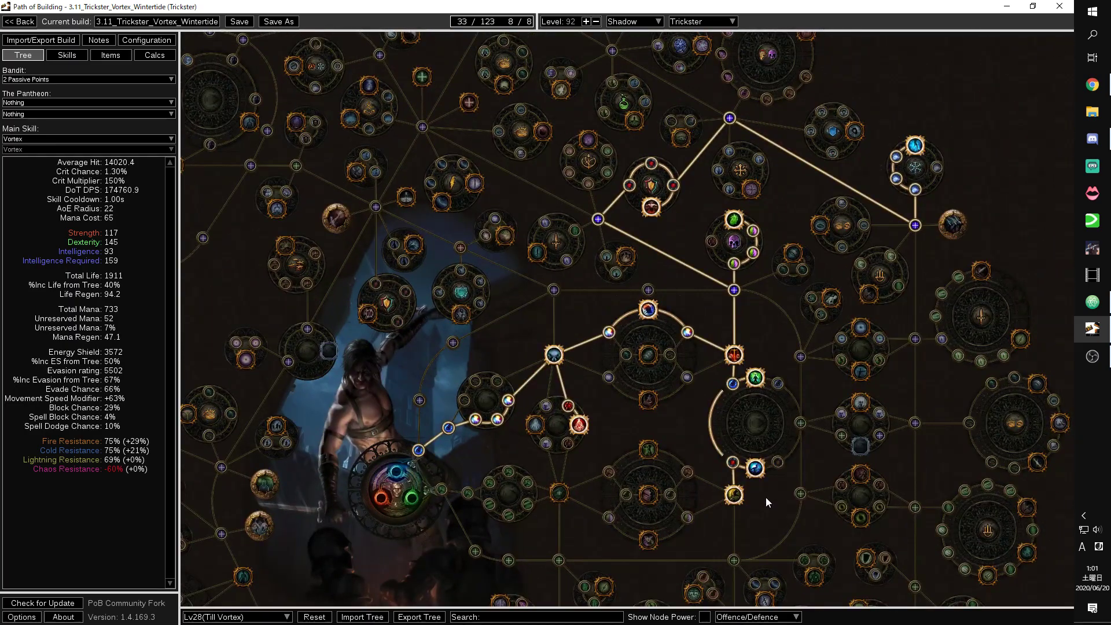
pyautogui.scroll(-1, 765, 498)
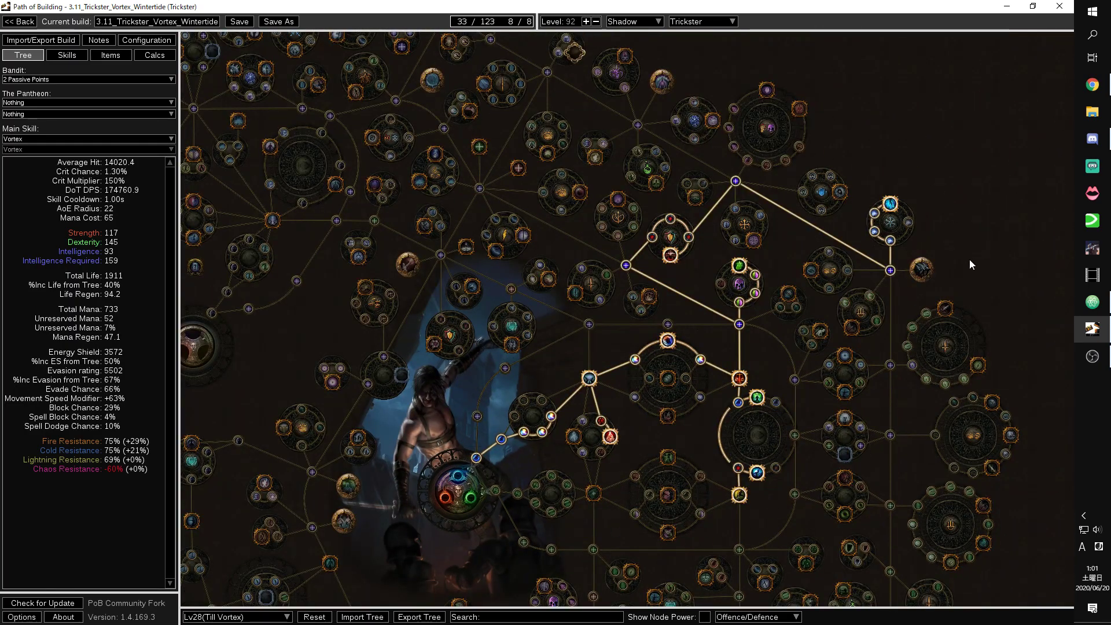
pyautogui.click(640, 571)
pyautogui.moveTo(742, 311)
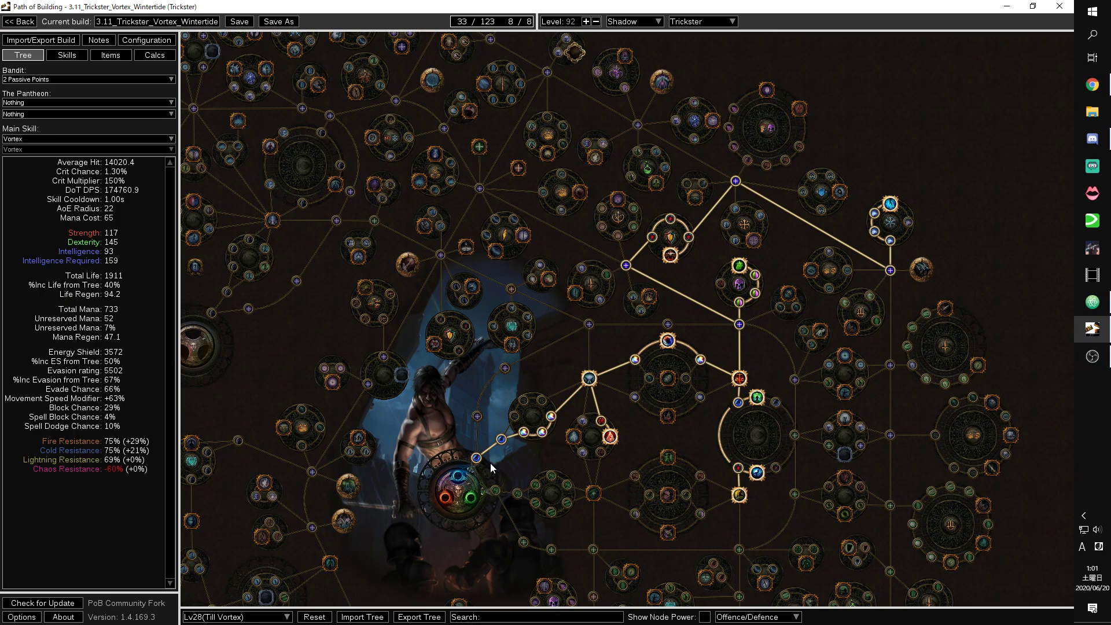
pyautogui.scroll(-5, 490, 462)
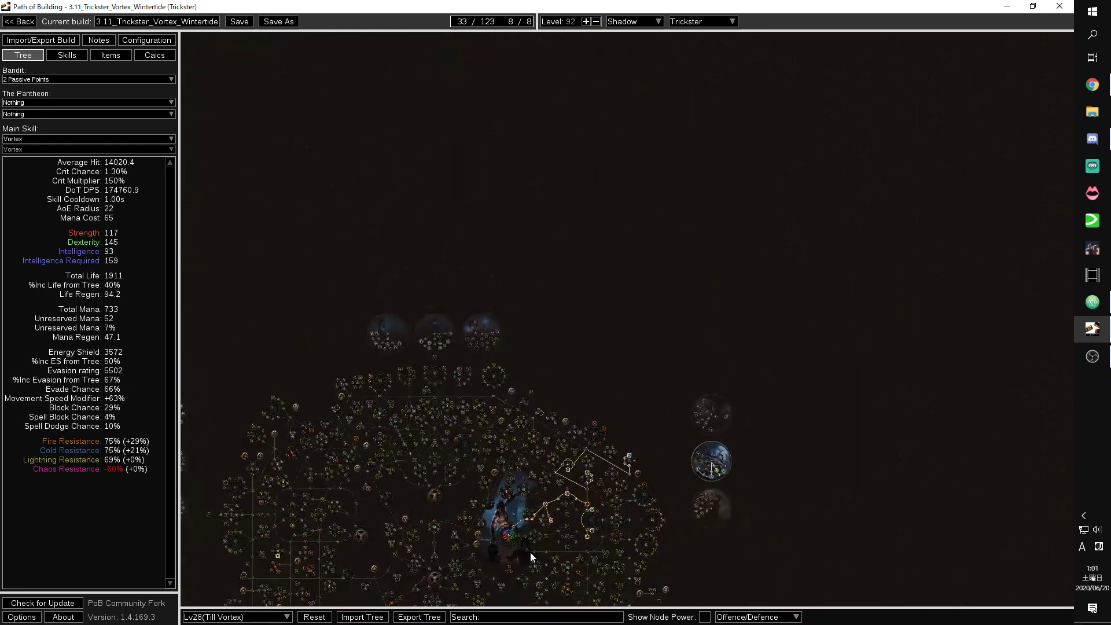
pyautogui.scroll(5, 620, 454)
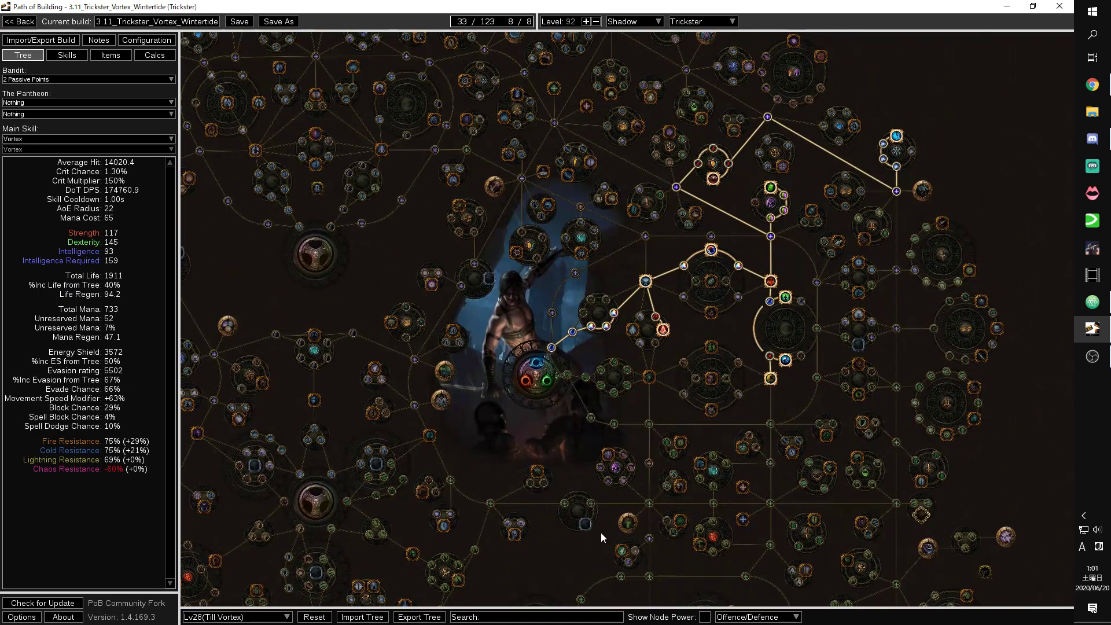
pyautogui.click(263, 616)
pyautogui.moveTo(727, 285)
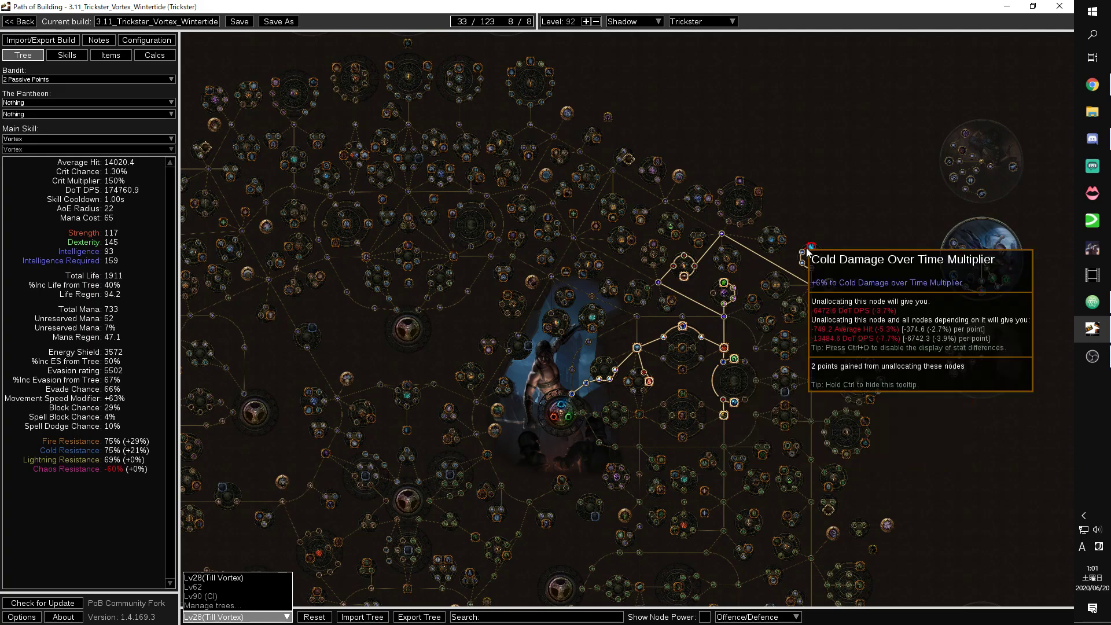
pyautogui.moveTo(813, 247)
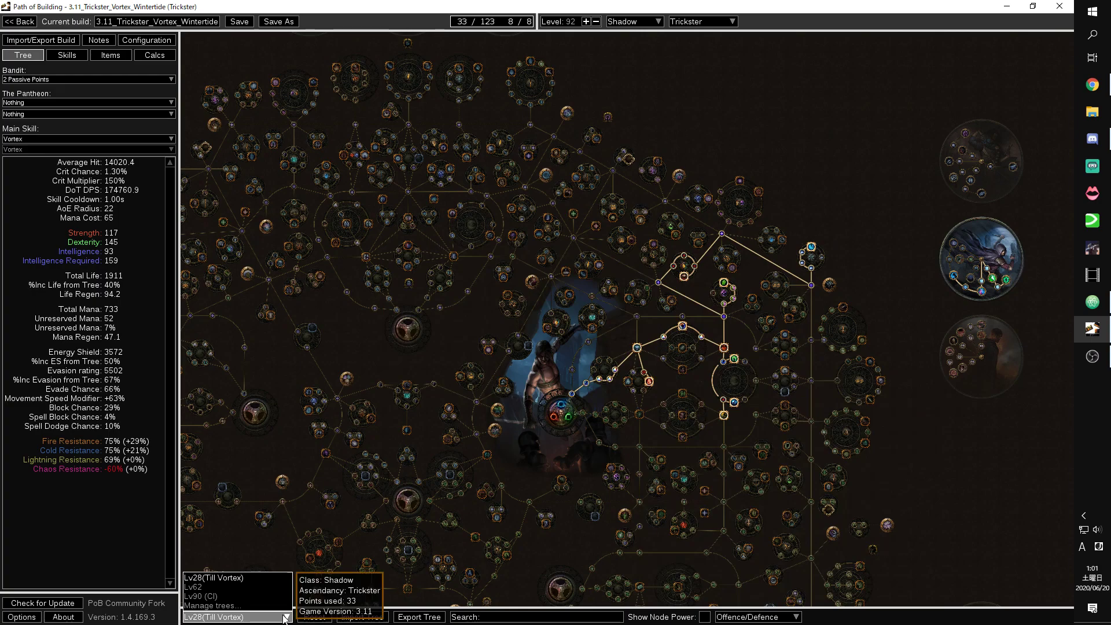
# - Switch to the Lv62 passive tree and examine its allocated path as far as the Elemental Equilibrium keystone and the nodes beyond
pyautogui.click(217, 588)
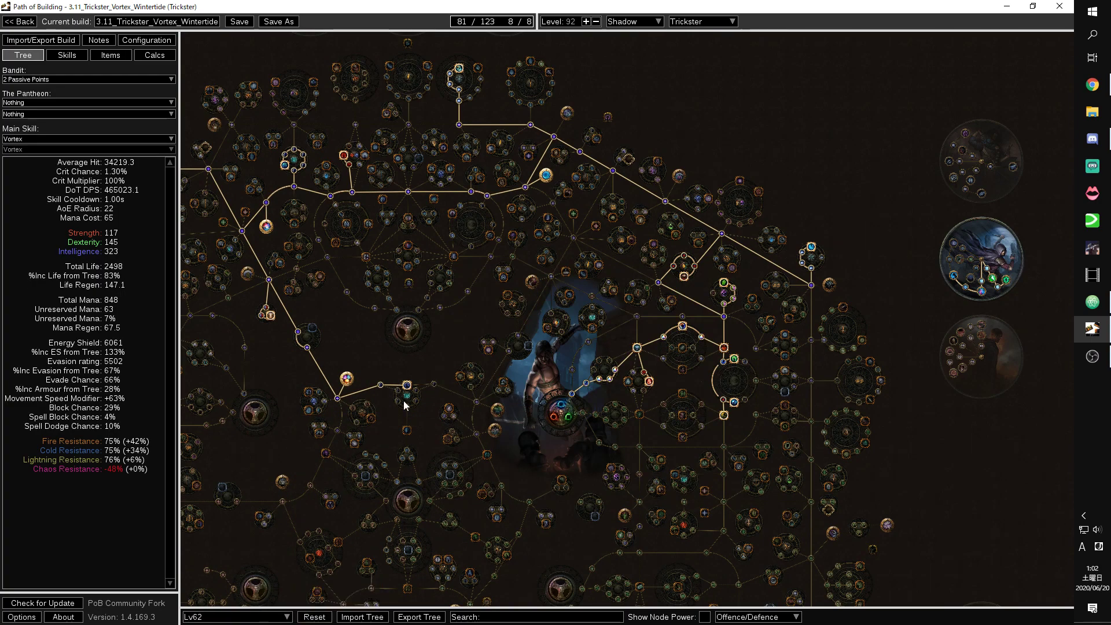
pyautogui.moveTo(596, 436); pyautogui.dragTo(778, 547)
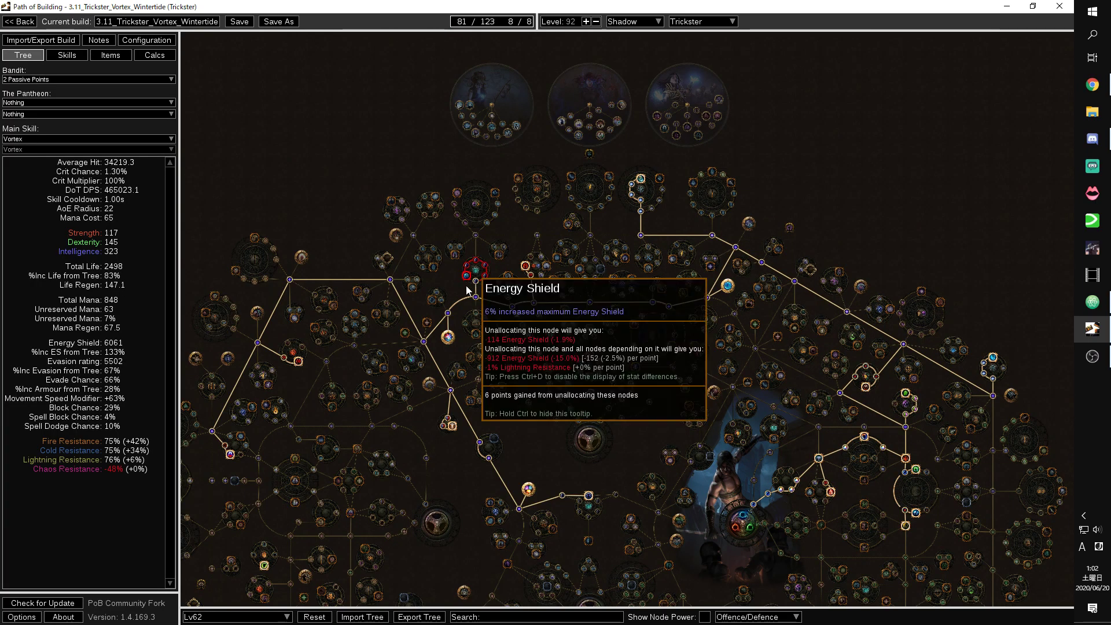
pyautogui.moveTo(518, 491); pyautogui.dragTo(653, 472)
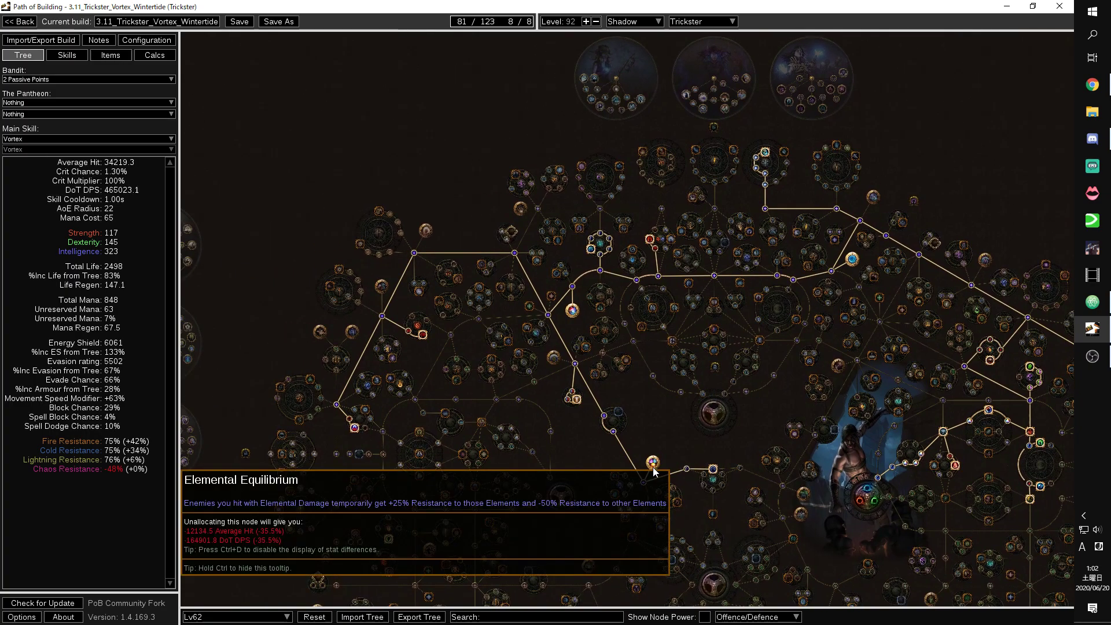
pyautogui.moveTo(653, 432); pyautogui.dragTo(708, 467)
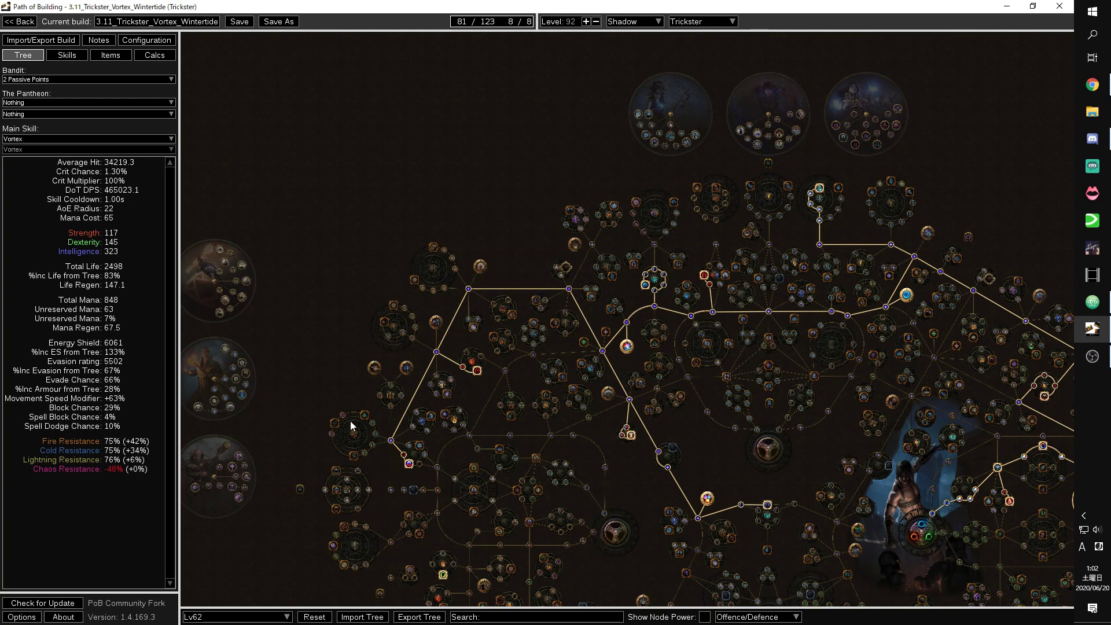
# - Make Lv90 (CI) the active passive tree and look over its allocated path and the cluster jewel nodes outside the main tree
pyautogui.click(238, 617)
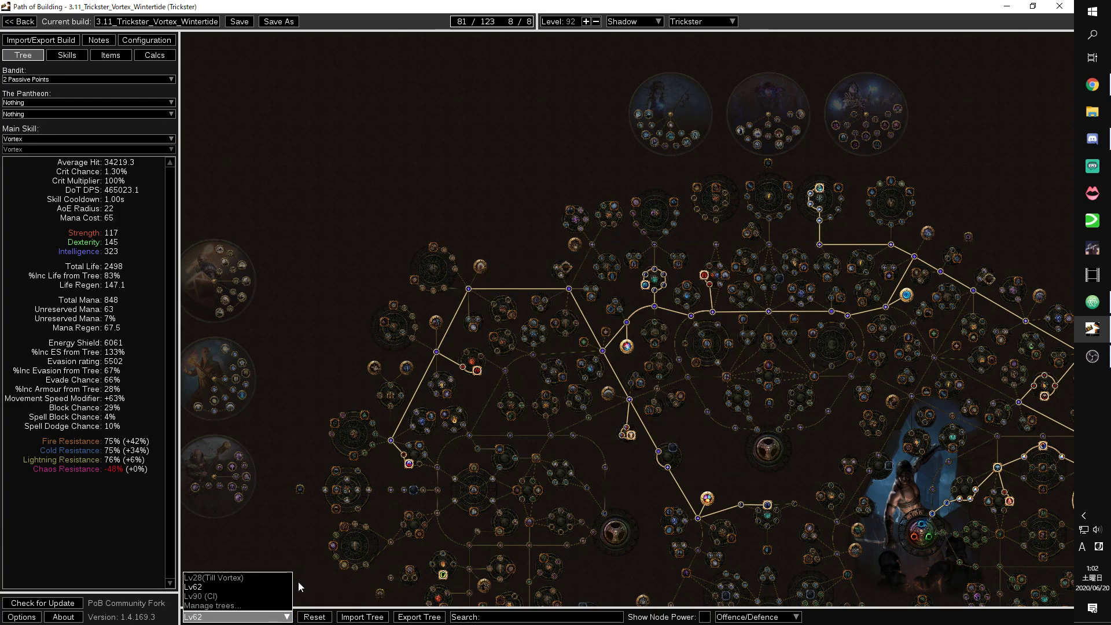
pyautogui.click(279, 595)
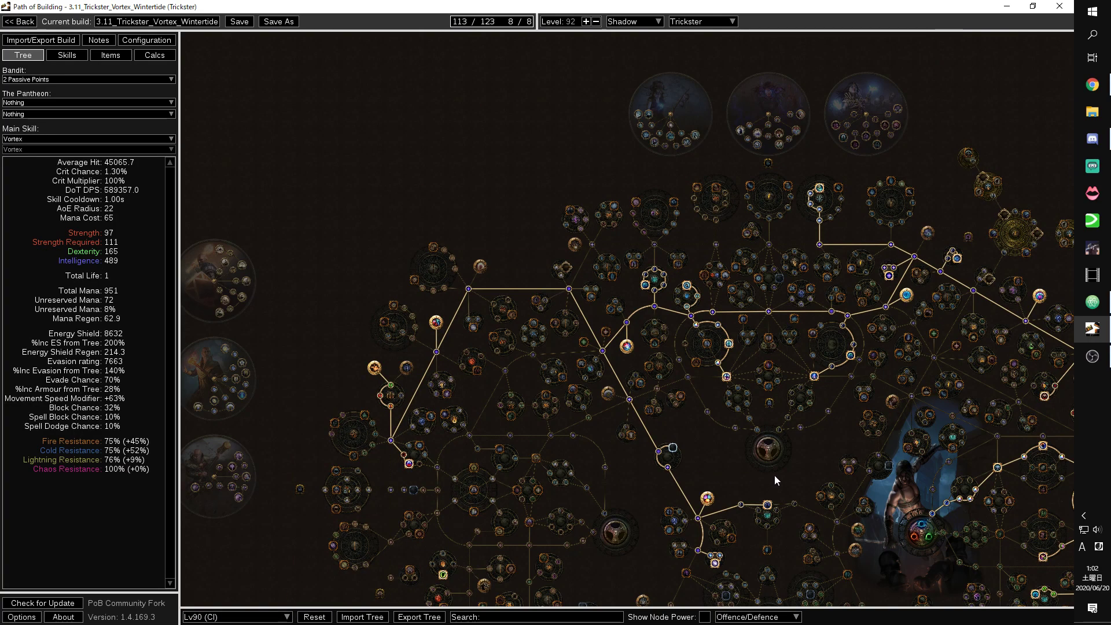
pyautogui.moveTo(817, 457); pyautogui.dragTo(648, 404)
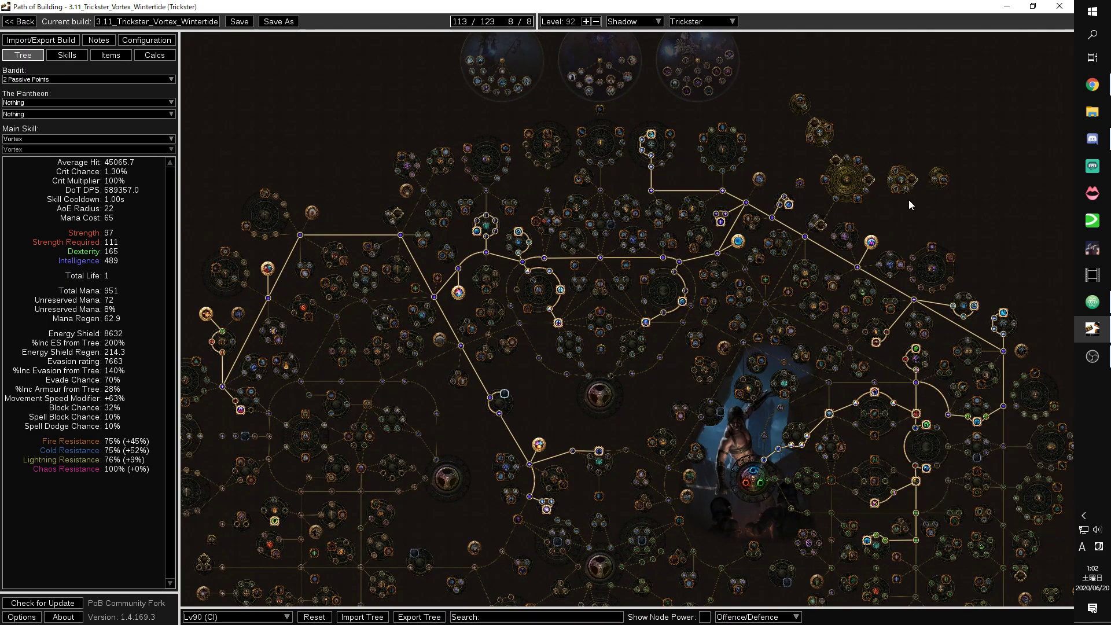
pyautogui.moveTo(869, 248)
pyautogui.moveTo(990, 196); pyautogui.dragTo(988, 177)
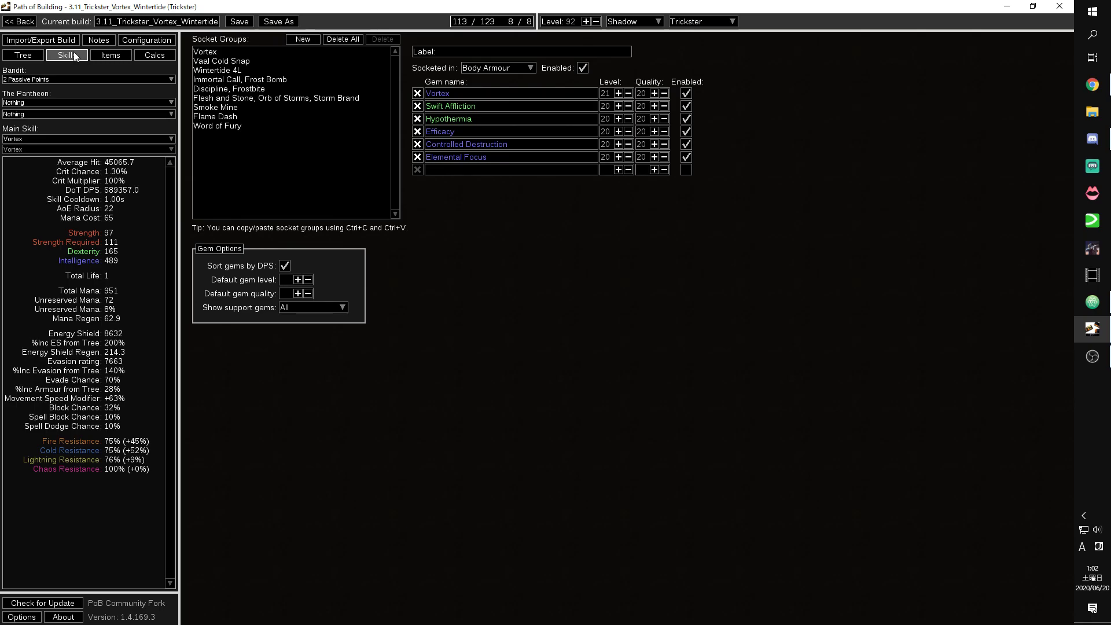
# - Look through the build's skill gems, equipped items and calculations, and return to the passive tree
pyautogui.click(72, 54)
pyautogui.click(99, 55)
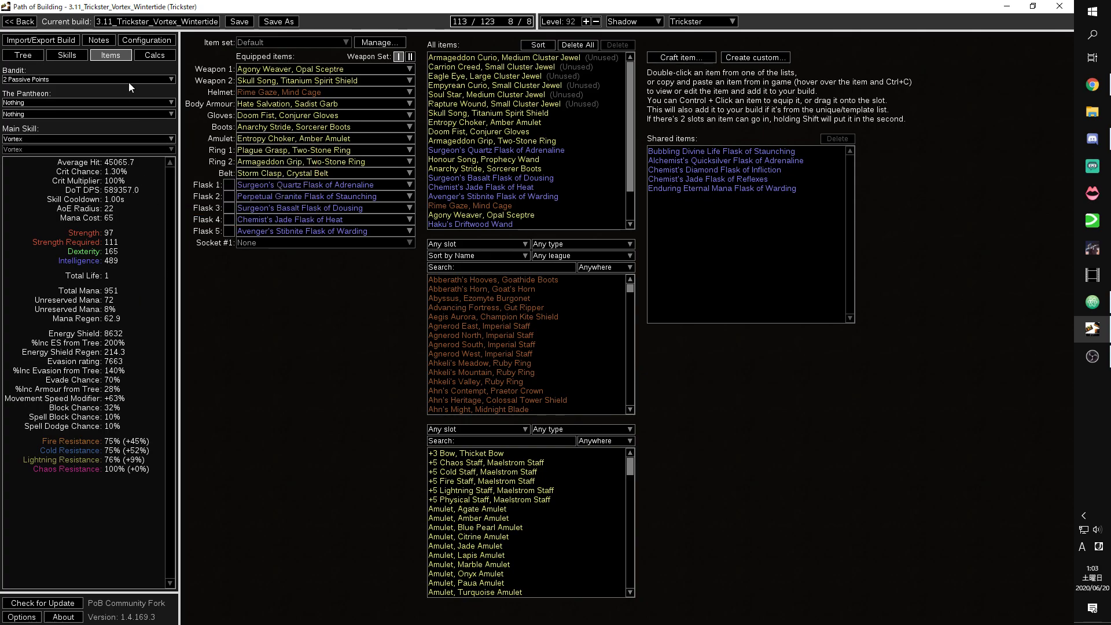
pyautogui.click(154, 58)
pyautogui.click(48, 59)
pyautogui.click(33, 55)
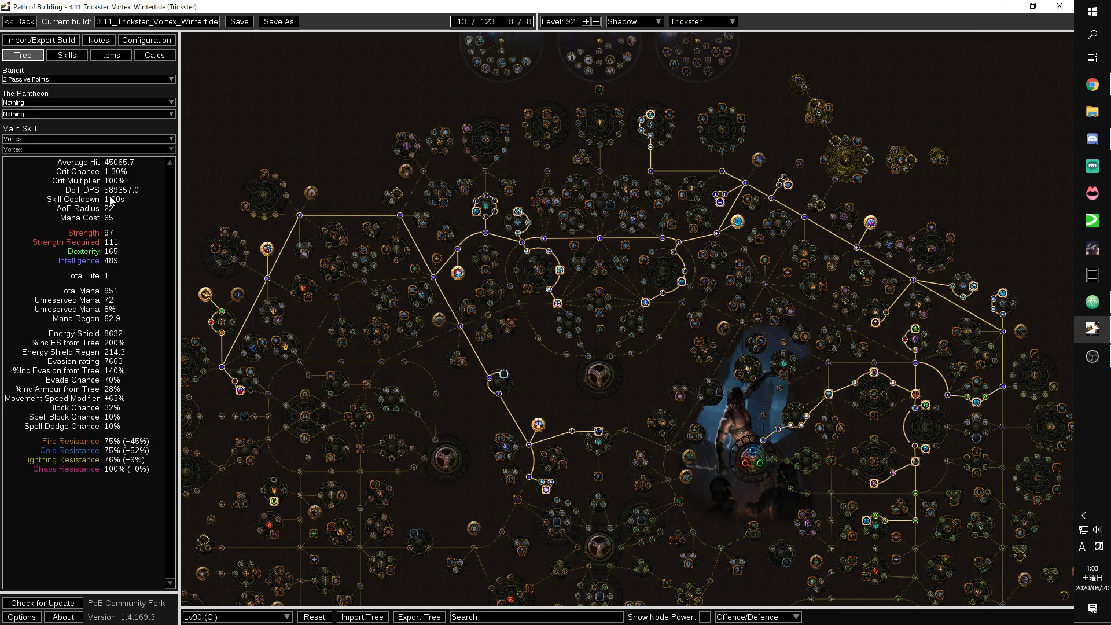
# - Set the main skill to the Vaal Cold Snap group with Cold Snap as its active skill
pyautogui.click(89, 140)
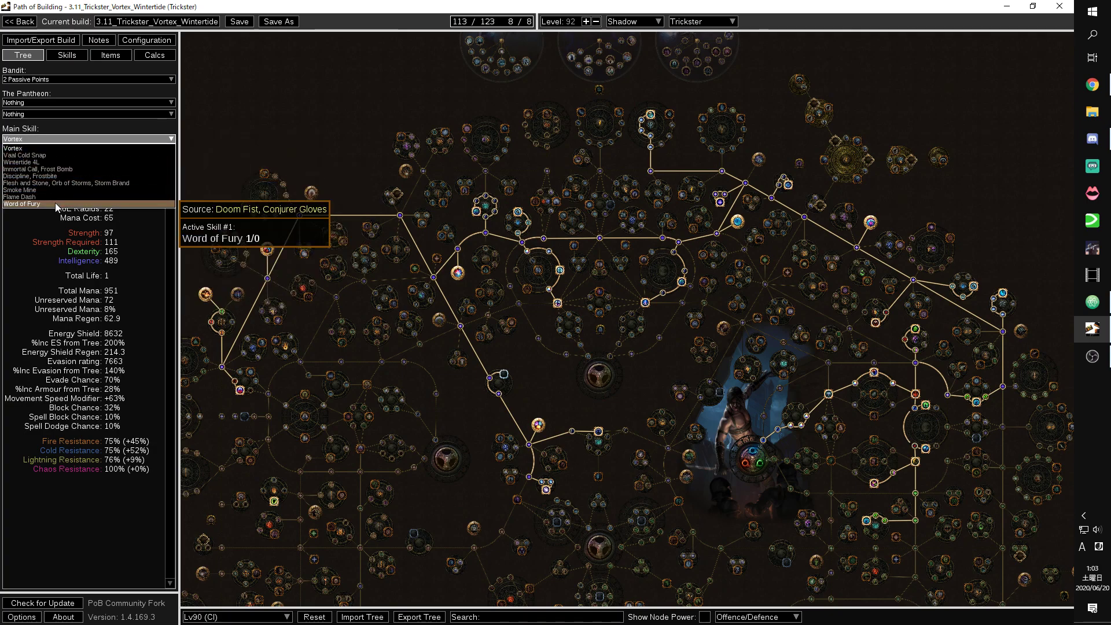
pyautogui.click(51, 156)
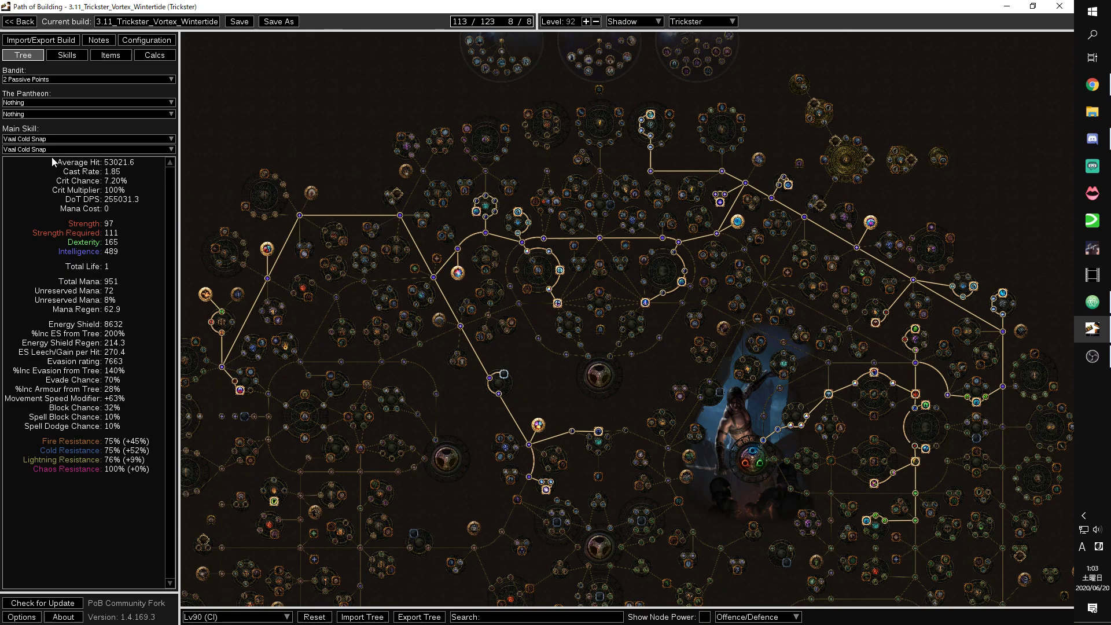
pyautogui.click(61, 147)
pyautogui.click(65, 168)
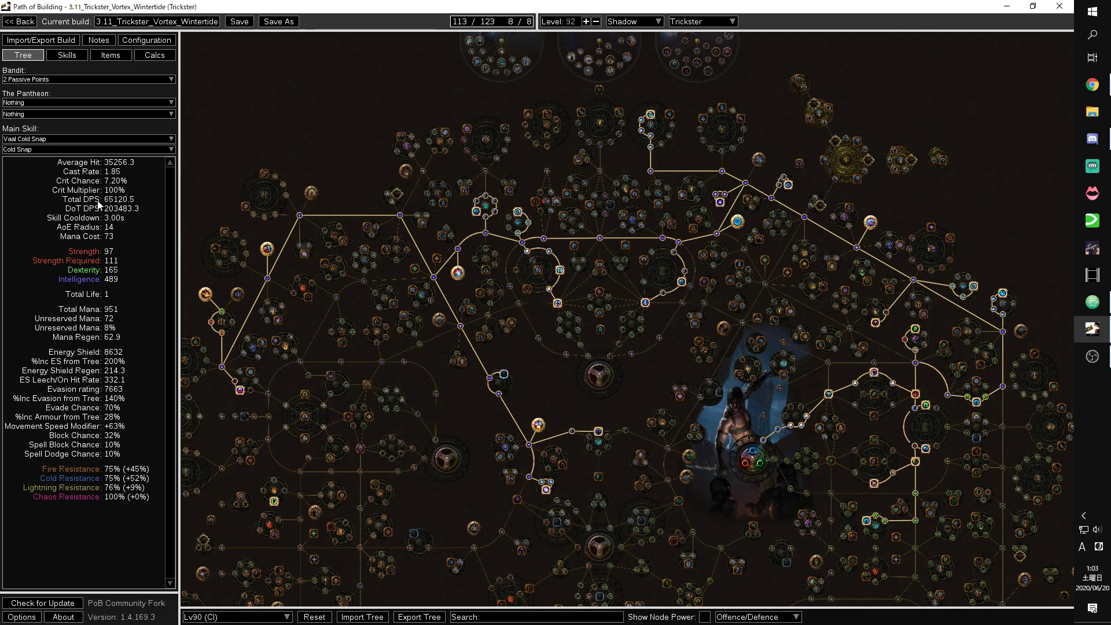
# - Examine the gem links of the Vaal Cold Snap and Wintertide 4L socket groups
pyautogui.moveTo(73, 144)
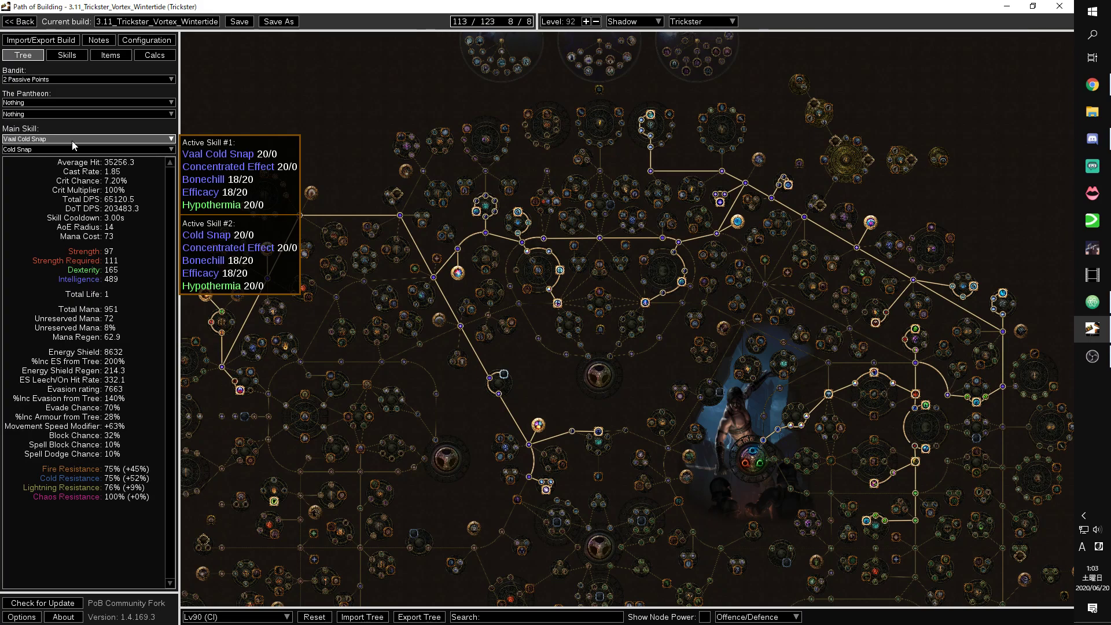
pyautogui.click(68, 55)
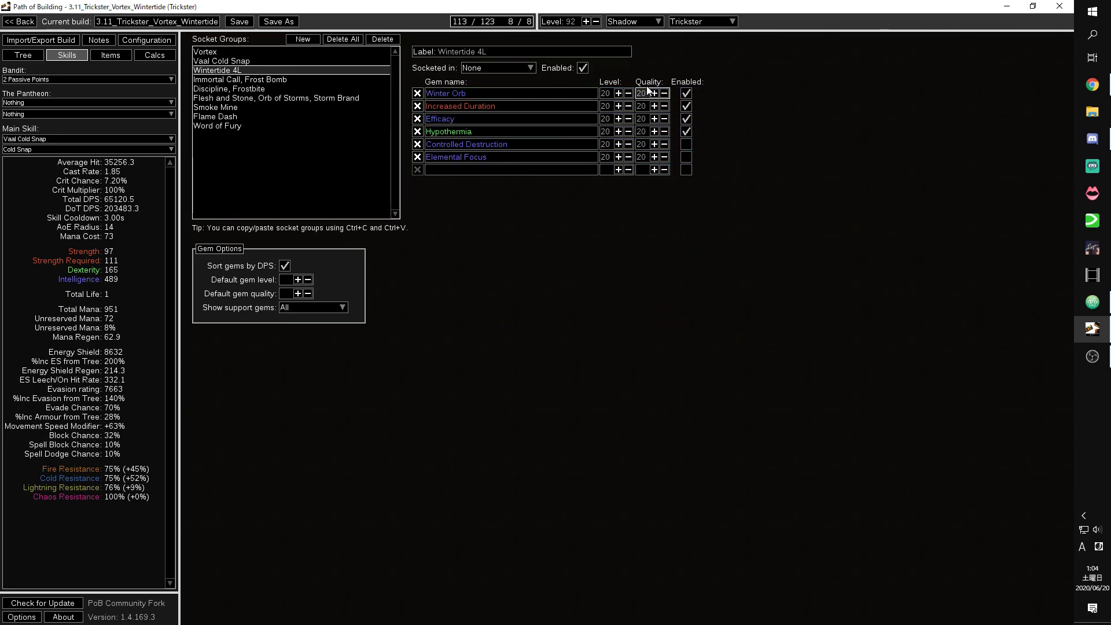
pyautogui.moveTo(242, 76)
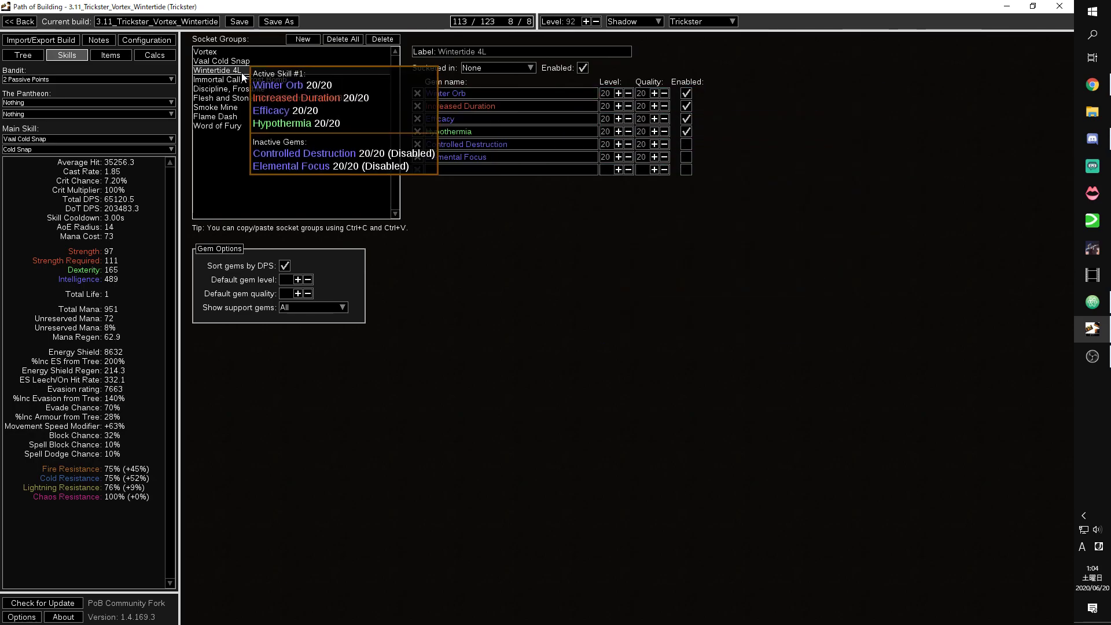
# - Switch to the Wintertide calculator spreadsheet in Chrome and enter 1400 in cell D27, beside the Effective DOT DPS with all Brands+Wintertide's End
pyautogui.click(1091, 84)
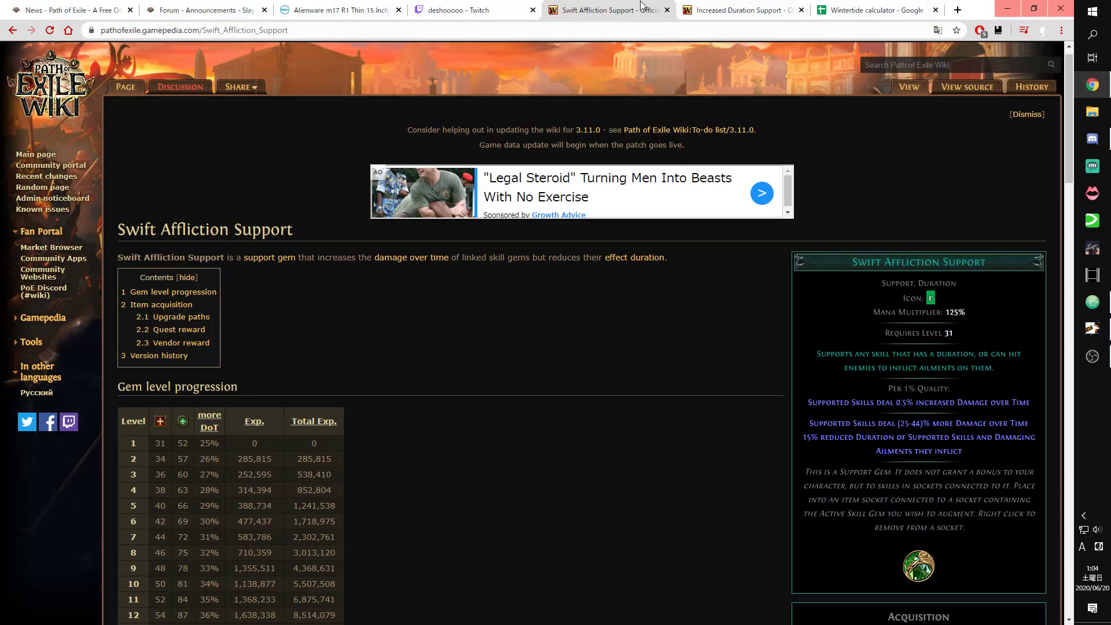
pyautogui.hotkey('ctrl', 'Tab')
pyautogui.hotkey('ctrl', 'Tab')
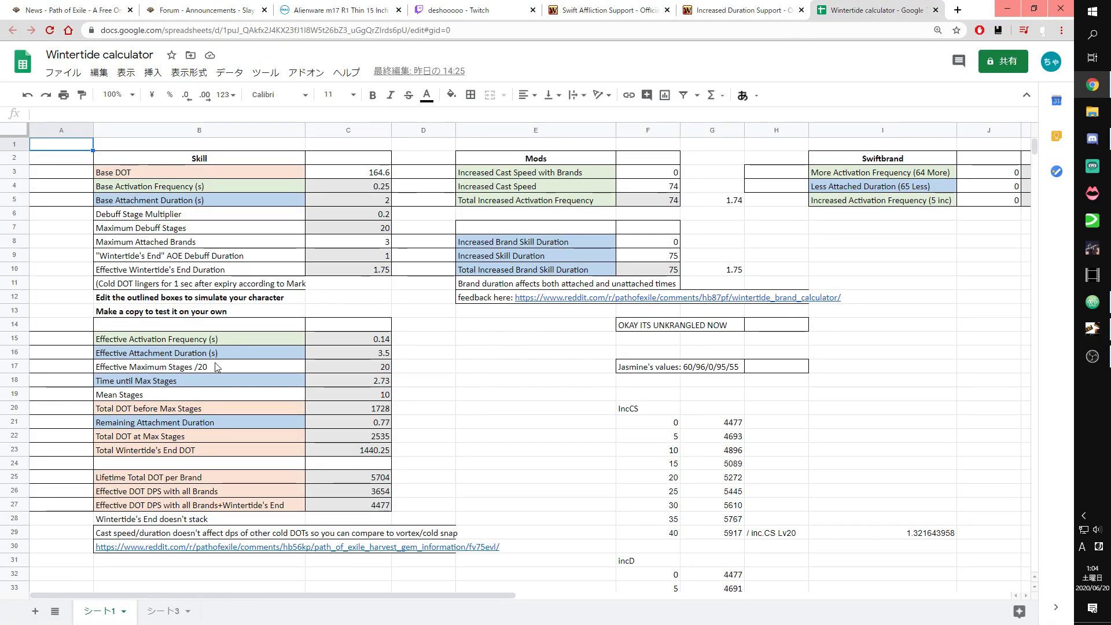
pyautogui.click(433, 502)
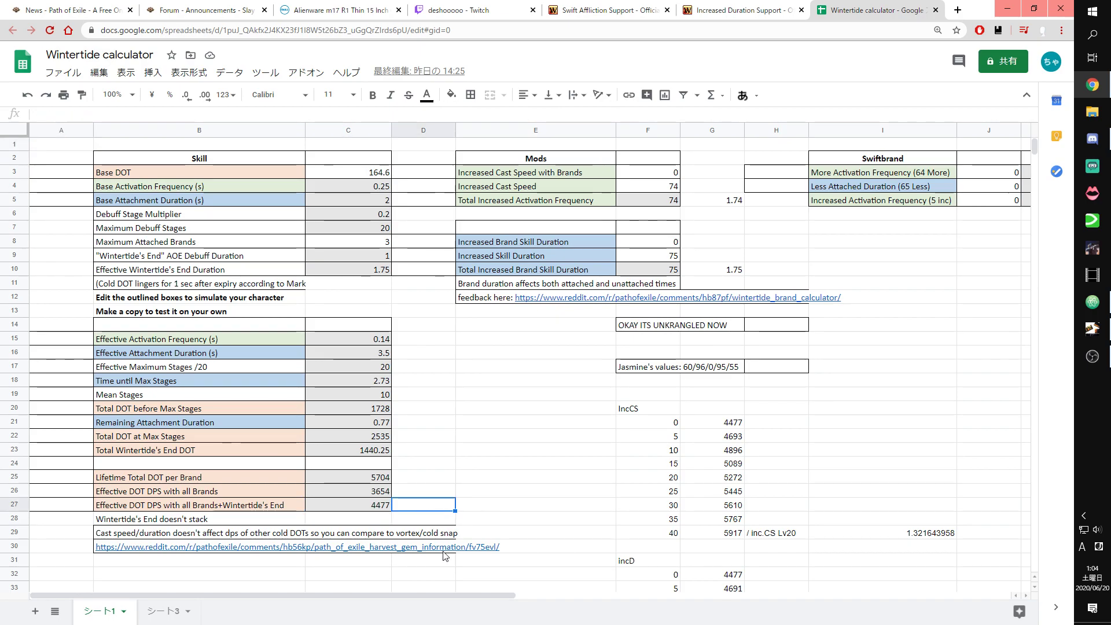
pyautogui.write('1400')
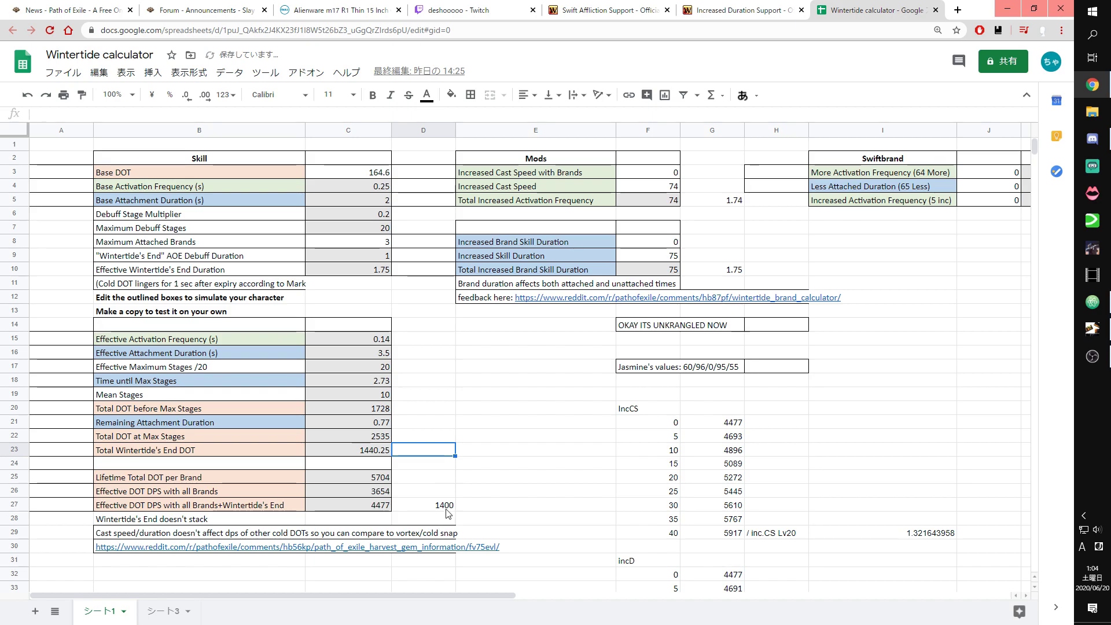
pyautogui.press('Return')
pyautogui.click(445, 493)
pyautogui.write('V0r')
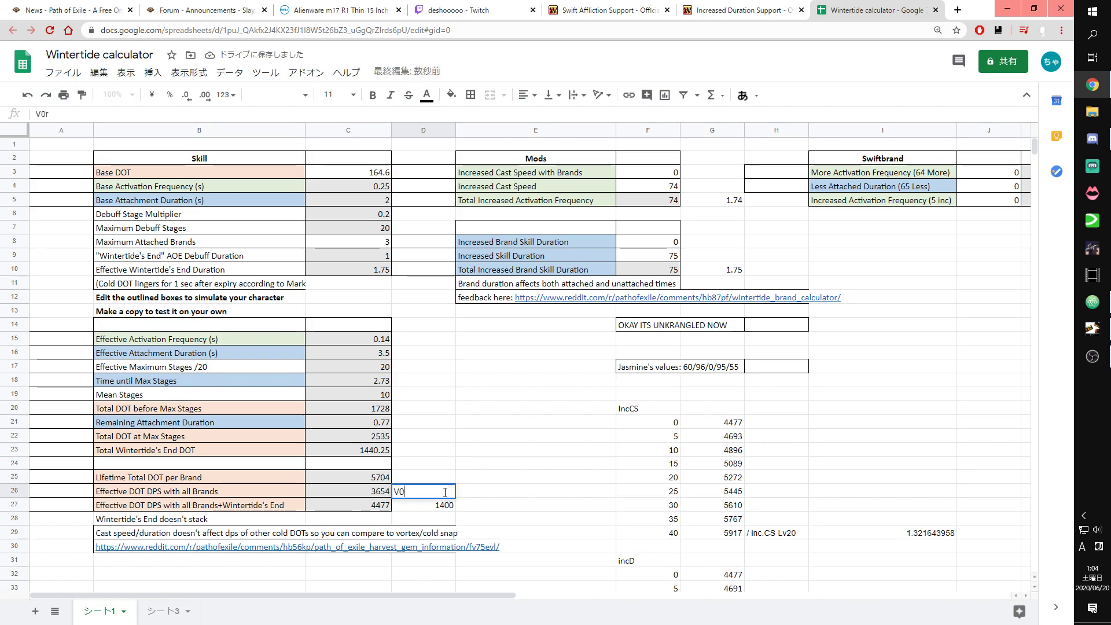
pyautogui.hotkey('ctrl', 'o')
pyautogui.hotkey('ctrl', 't')
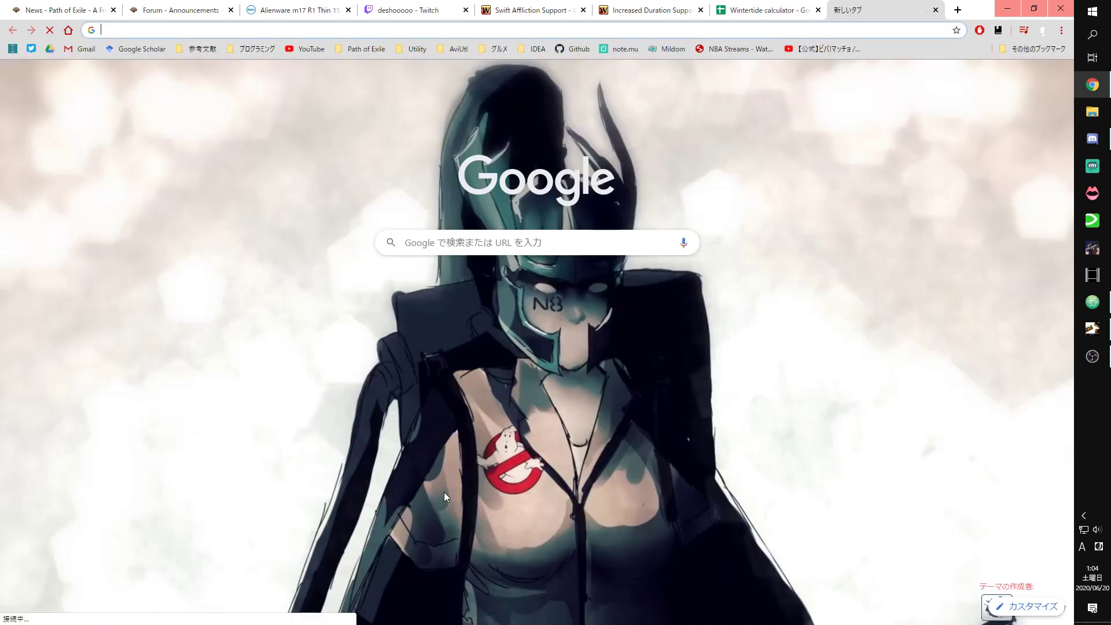
pyautogui.click(936, 10)
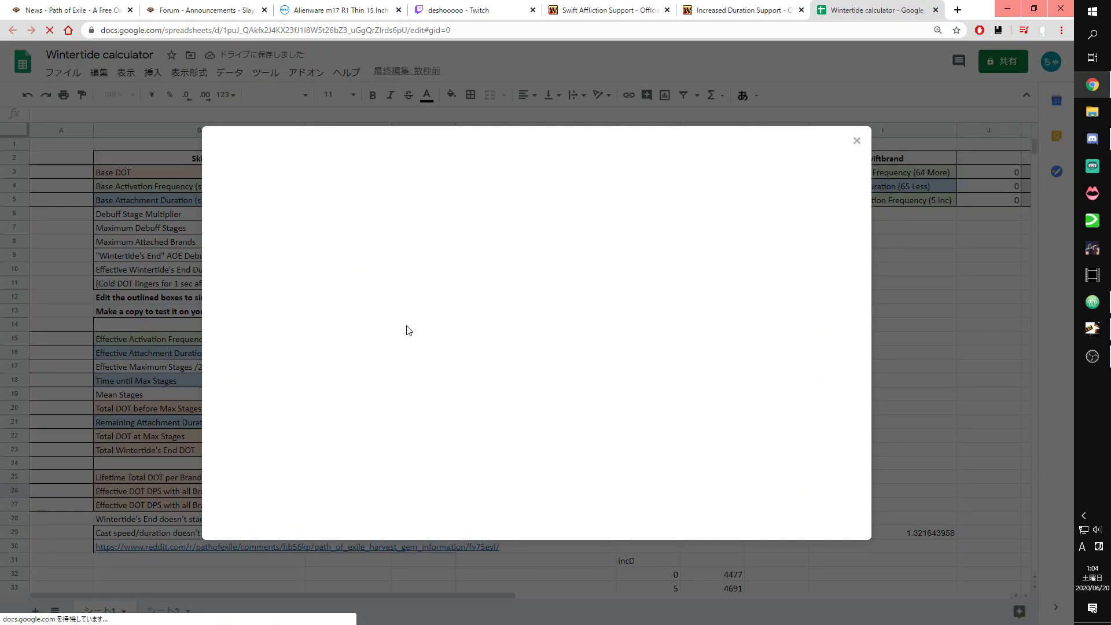
pyautogui.press('Escape')
# - Enter the label "Vortex" in cell D26, directly above the 1400 value
pyautogui.click(428, 500)
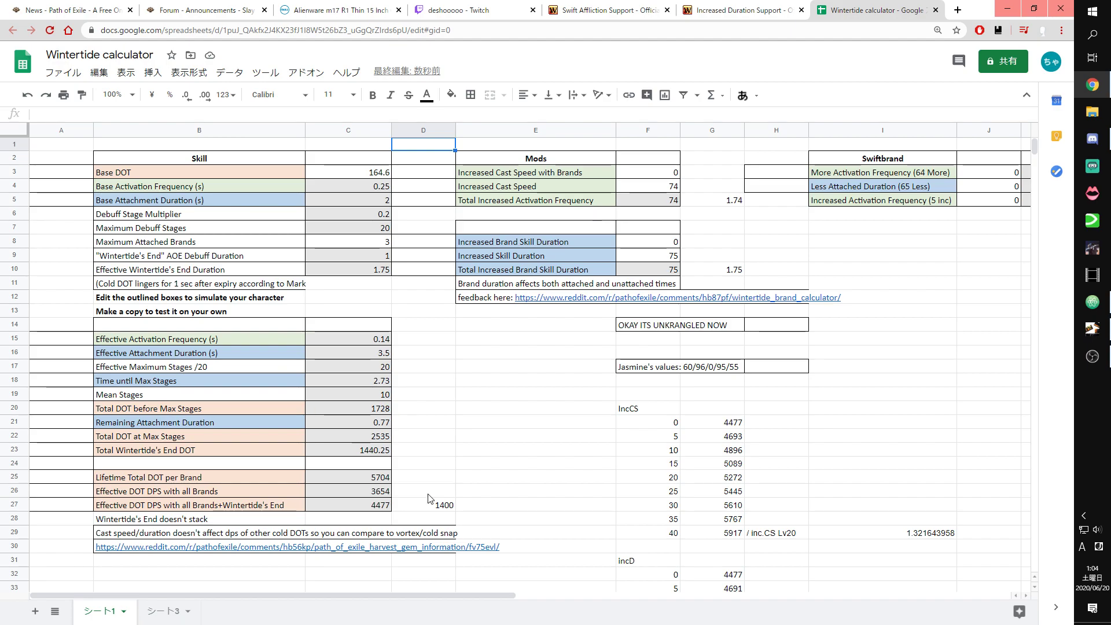
pyautogui.click(431, 495)
pyautogui.write('V')
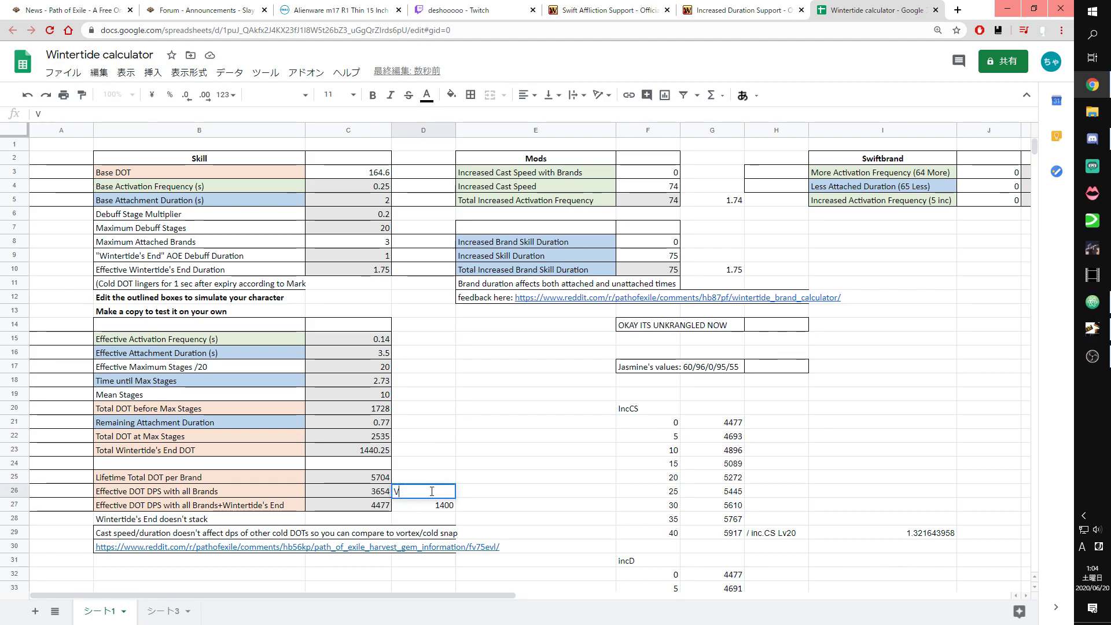
pyautogui.write('ortex')
pyautogui.press('Up')
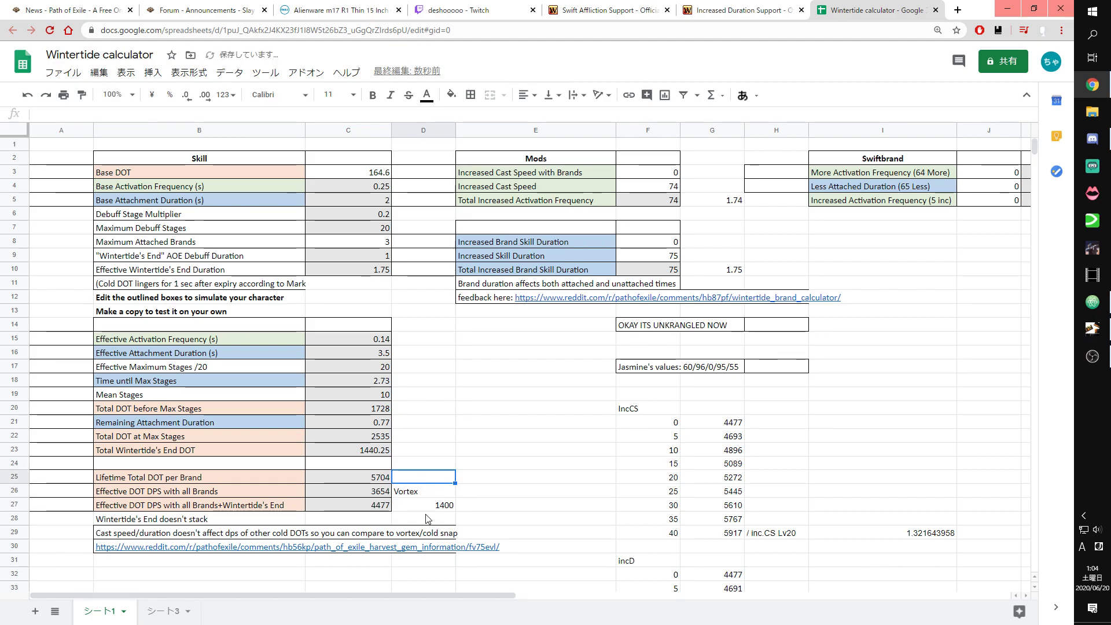
# - Inspect the combined brand and Wintertide's End DPS in cell C27 and the cast speed table, and close the Wintertide calculator
pyautogui.click(387, 502)
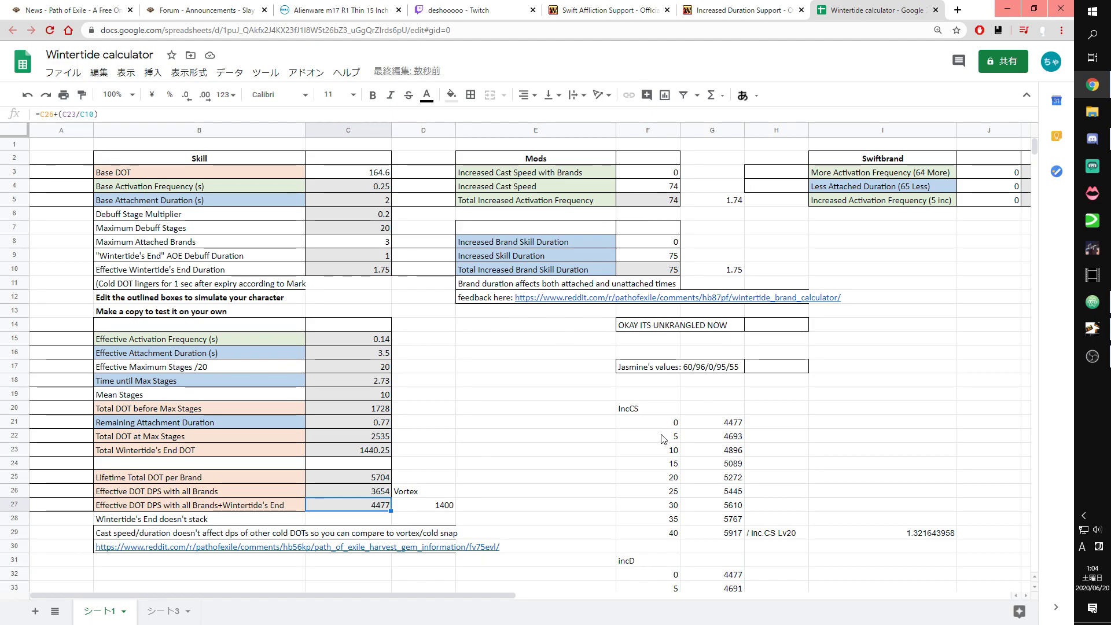
pyautogui.scroll(-3, 828, 484)
pyautogui.scroll(3, 828, 485)
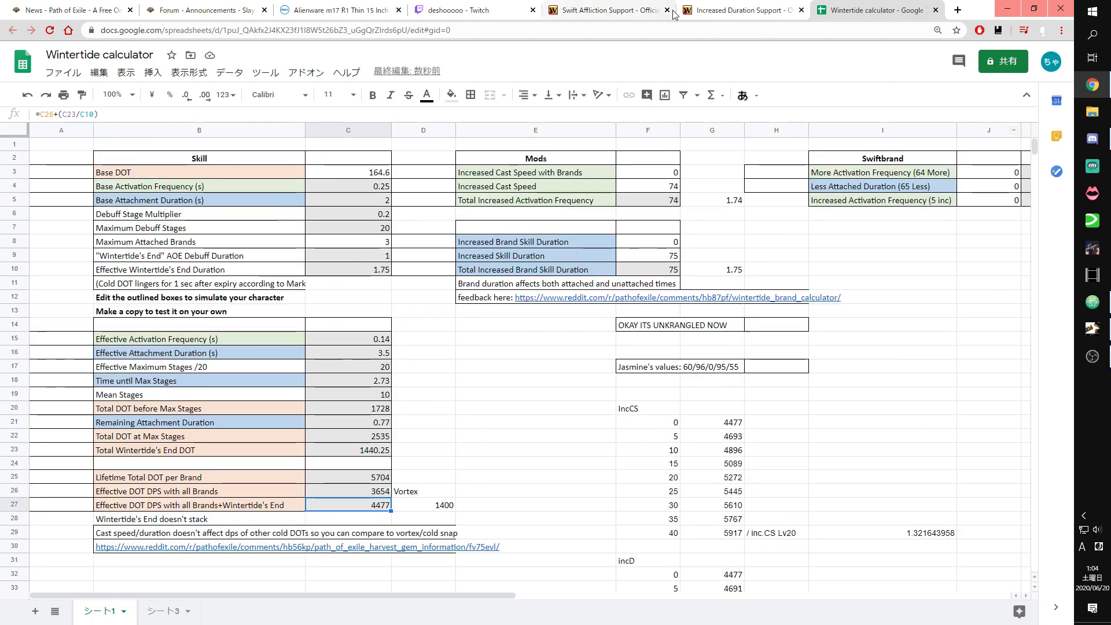
pyautogui.click(936, 14)
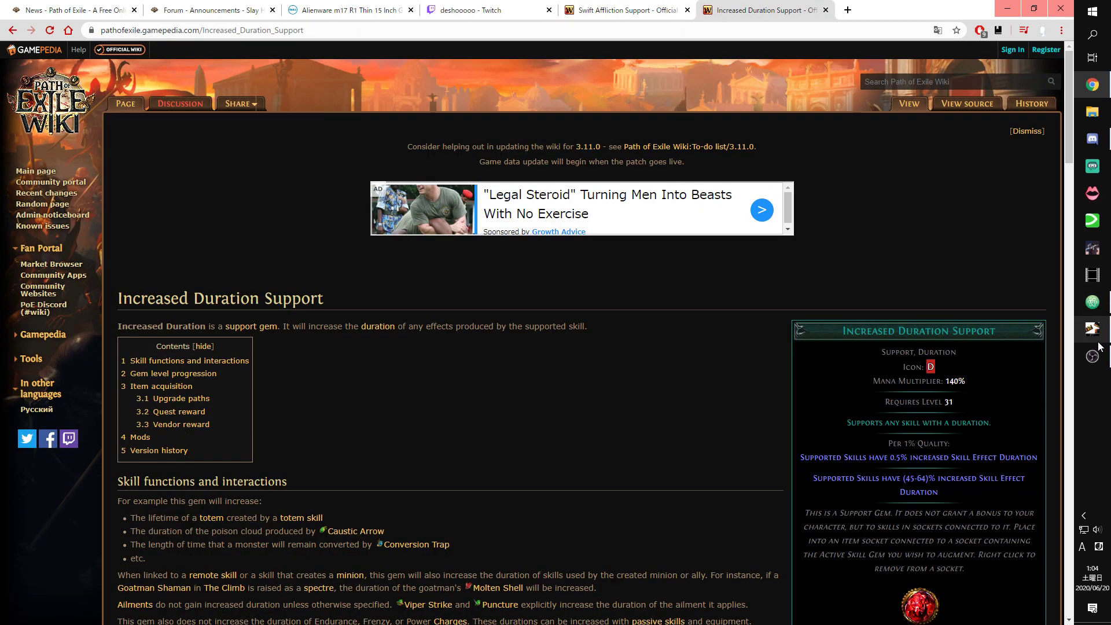
# - Switch to the Atom notes and look over the sections down to "4. Gem links - Increased Duration Support"
pyautogui.click(1092, 302)
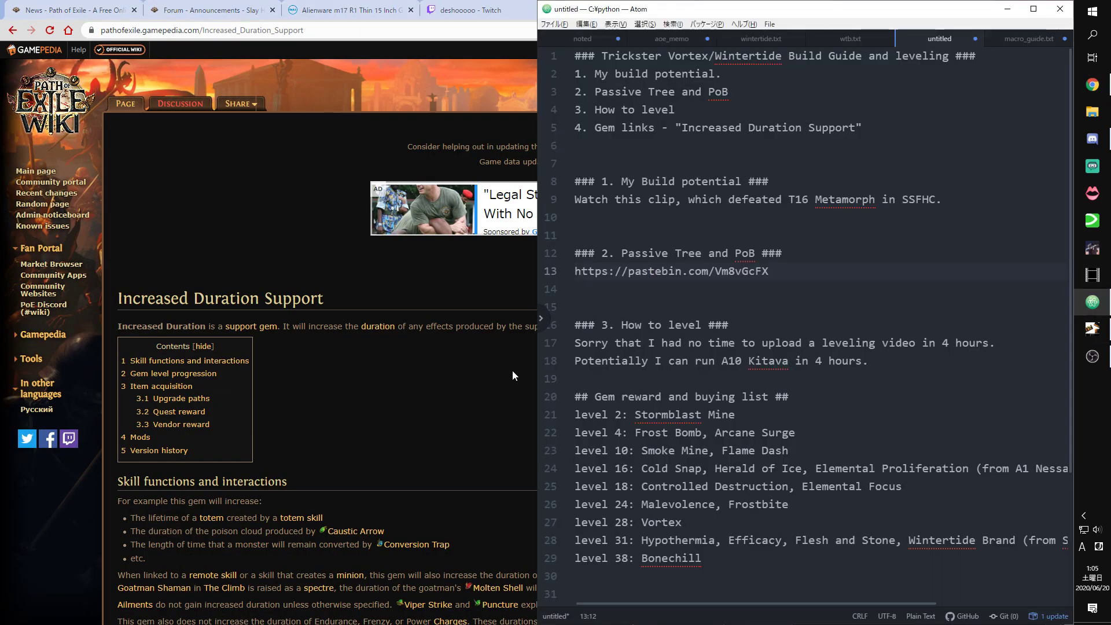
pyautogui.scroll(-3, 729, 520)
pyautogui.click(728, 485)
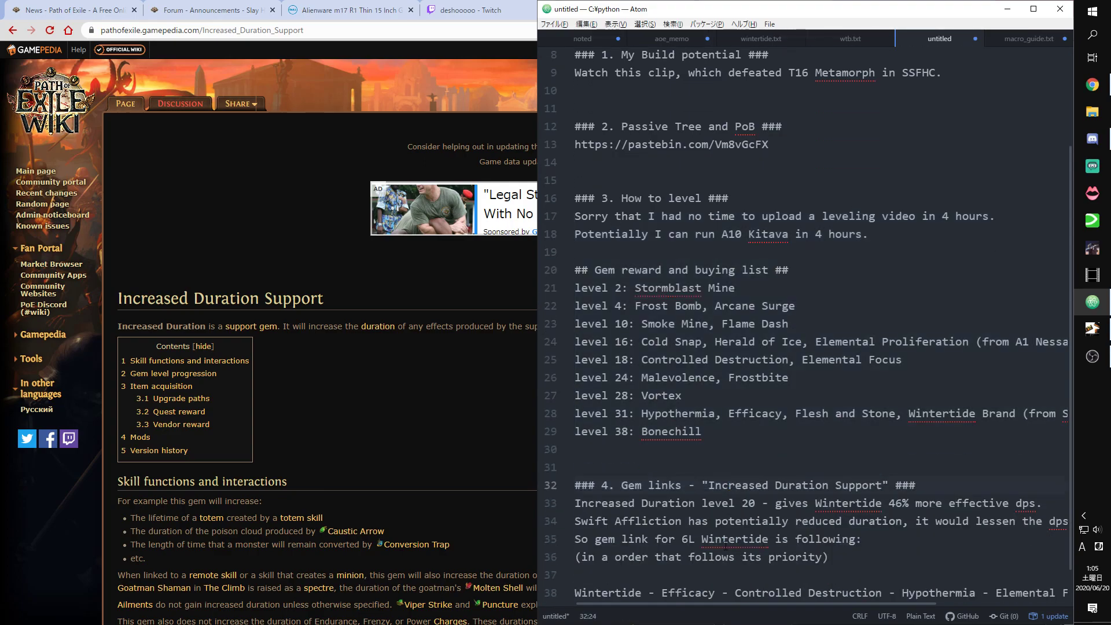
pyautogui.scroll(-1, 631, 255)
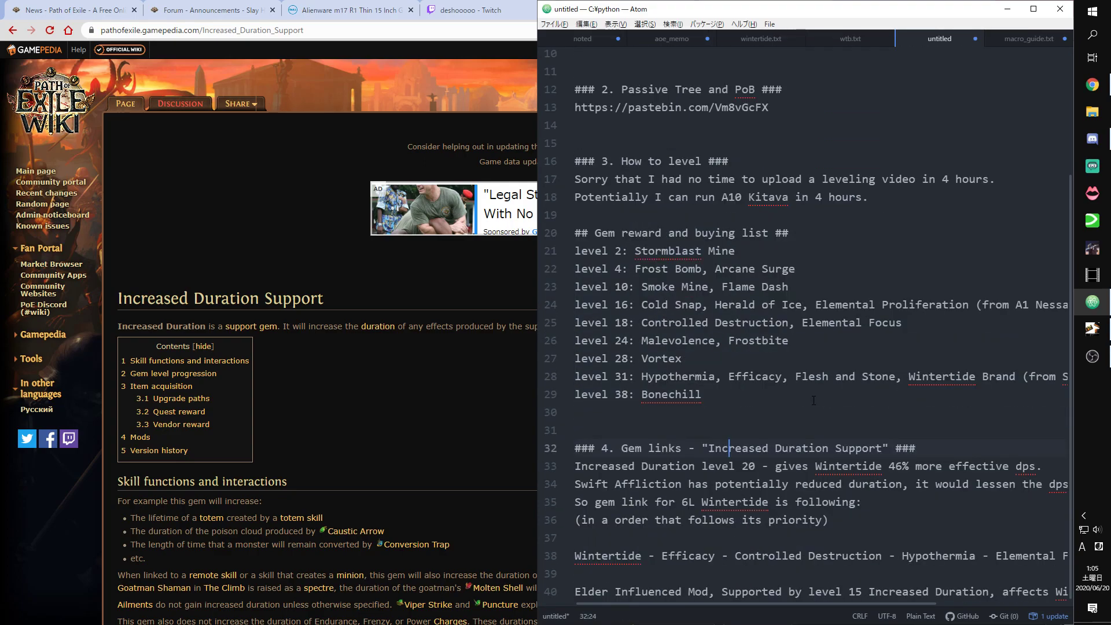
pyautogui.scroll(1, 813, 401)
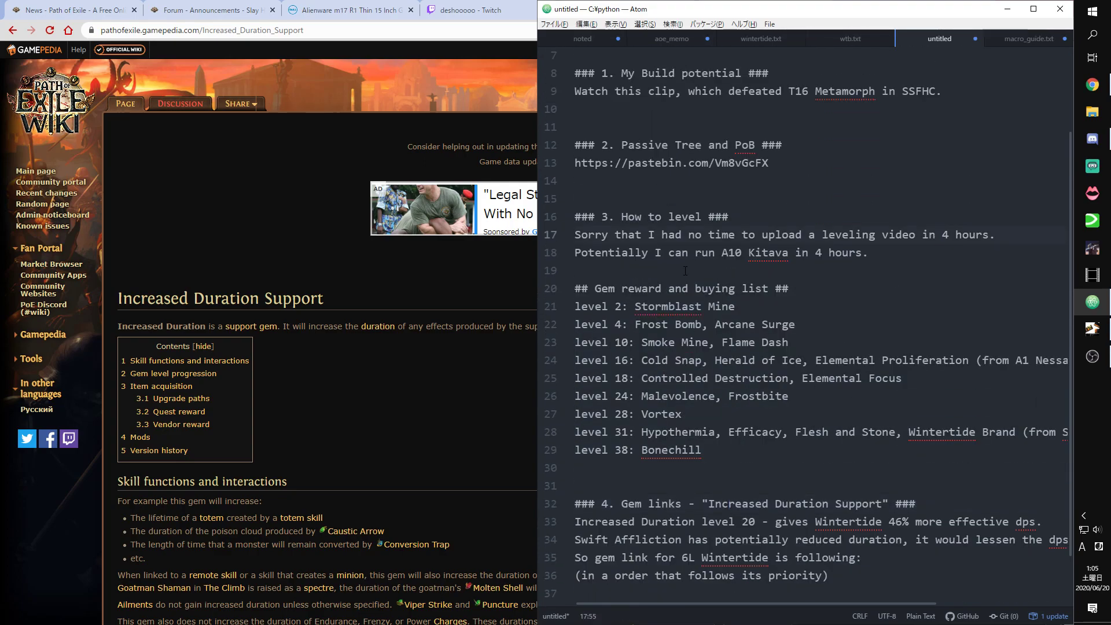
# - Highlight the "### 3. How to level ###" heading, followed by the whole "Gem reward and buying list" section
pyautogui.click(658, 271)
pyautogui.moveTo(574, 216); pyautogui.dragTo(765, 213)
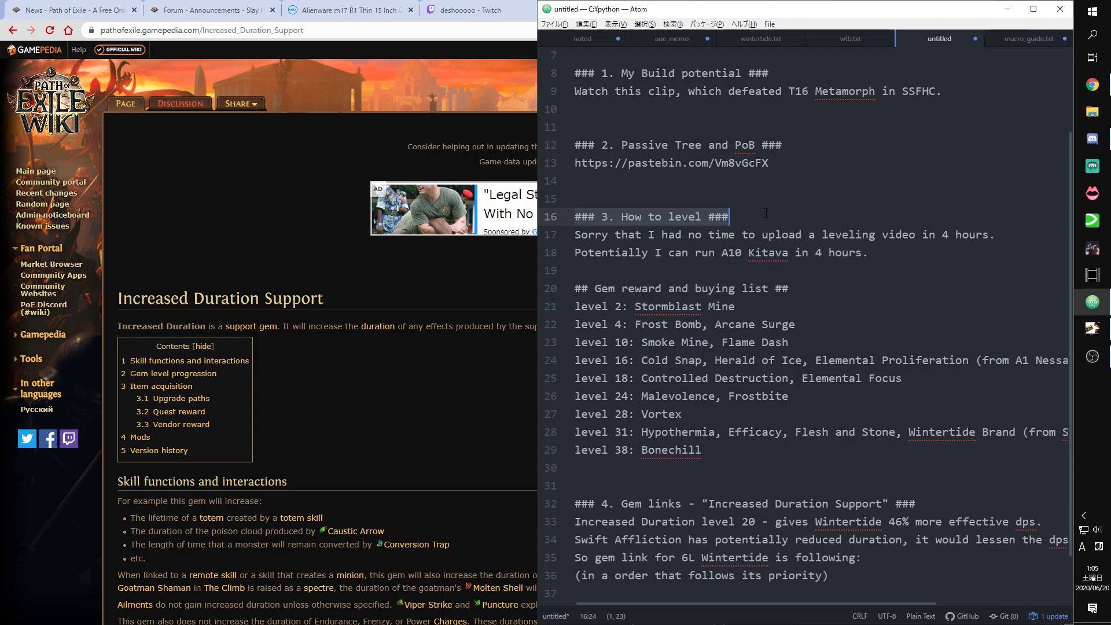
pyautogui.moveTo(578, 284); pyautogui.dragTo(758, 472)
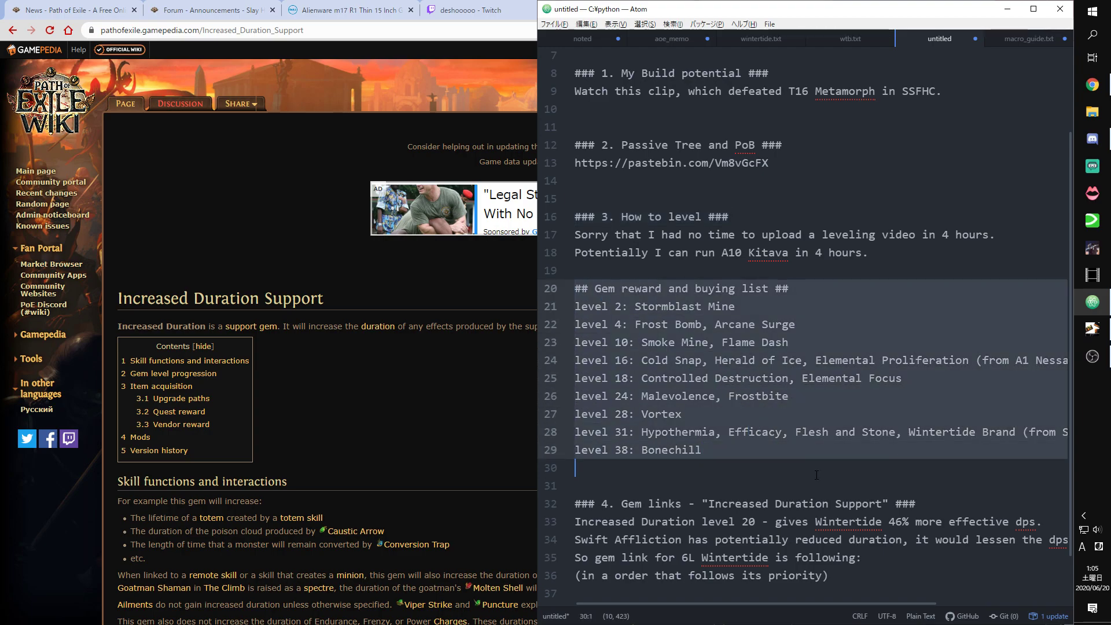
pyautogui.rightClick(757, 472)
pyautogui.click(766, 467)
pyautogui.click(617, 38)
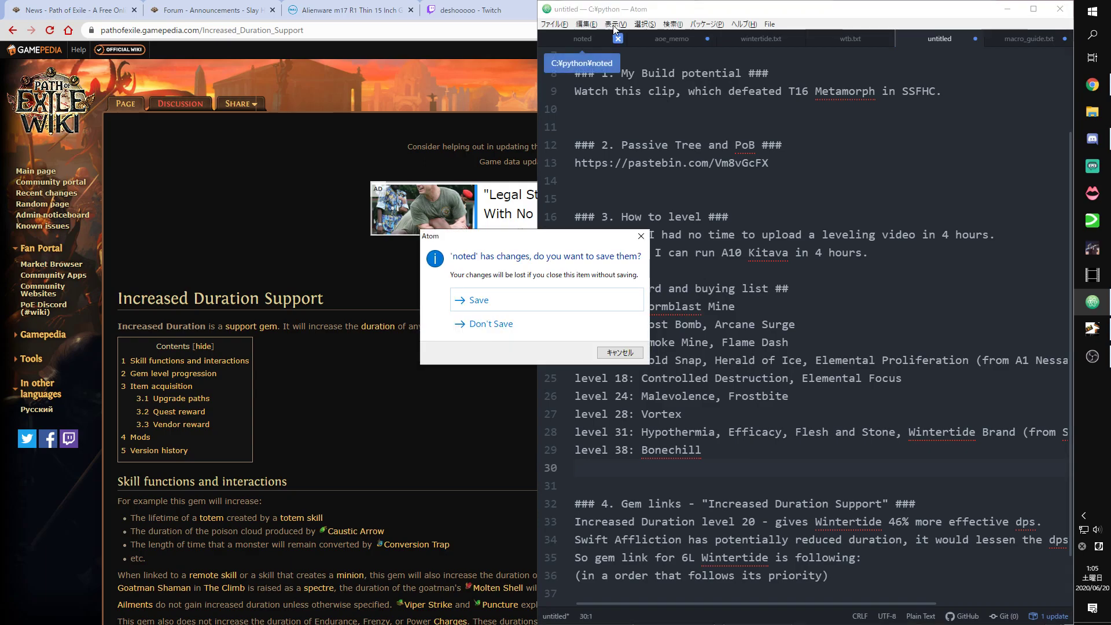
pyautogui.press('Escape')
pyautogui.click(614, 24)
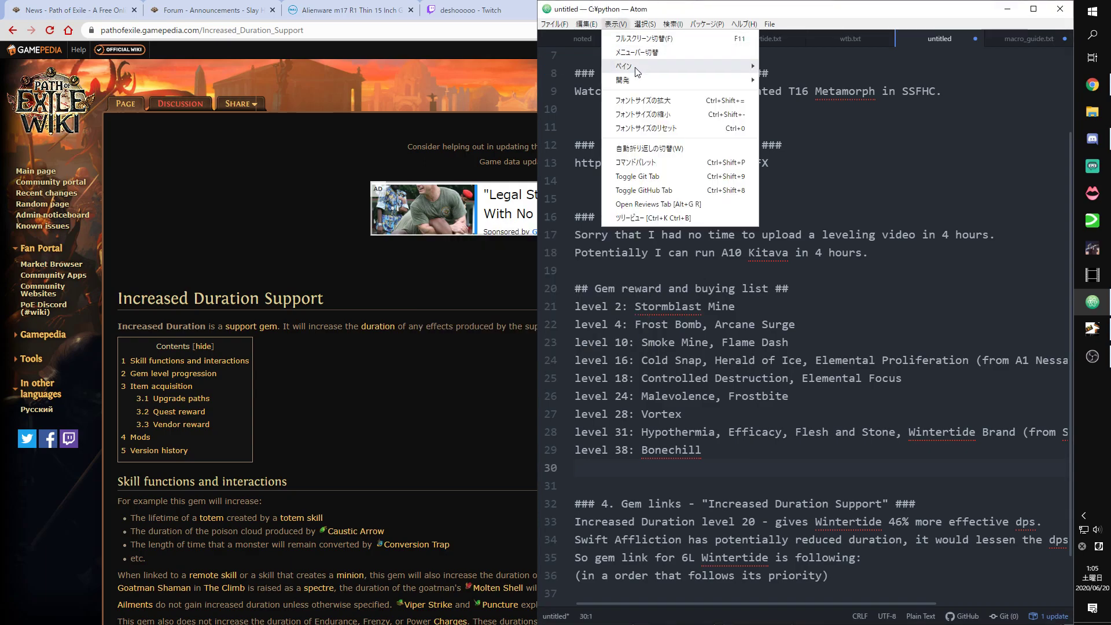
pyautogui.press('Escape')
# - Turn on soft wrap so the long lines of the gem reward and buying list fit within the editor
pyautogui.scroll(-1, 666, 145)
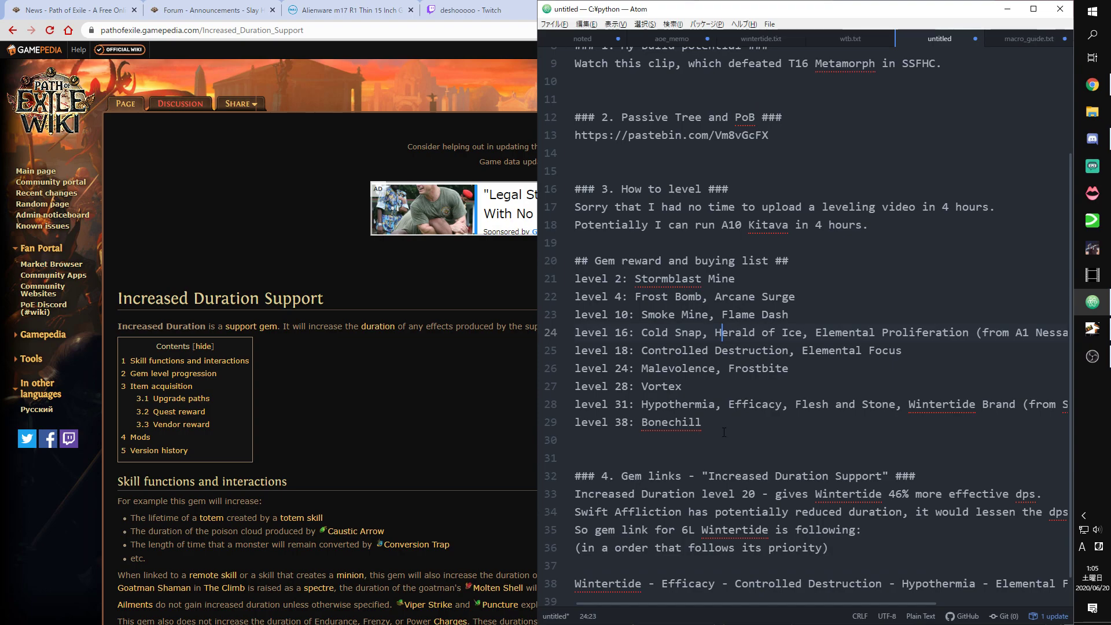
pyautogui.moveTo(703, 422); pyautogui.dragTo(575, 262)
pyautogui.click(615, 24)
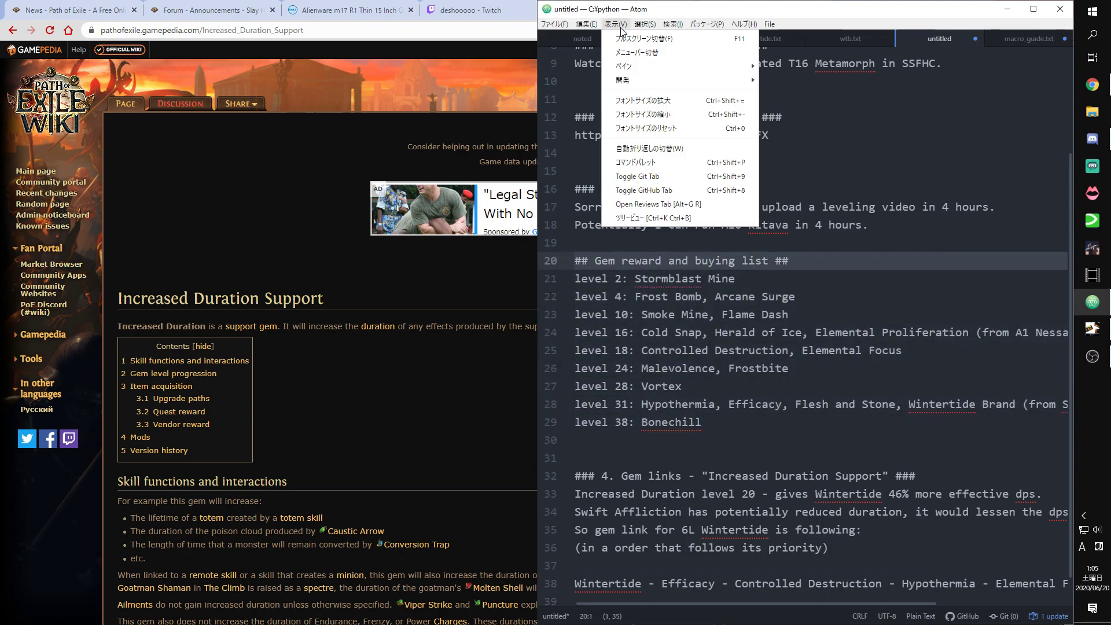
pyautogui.click(685, 149)
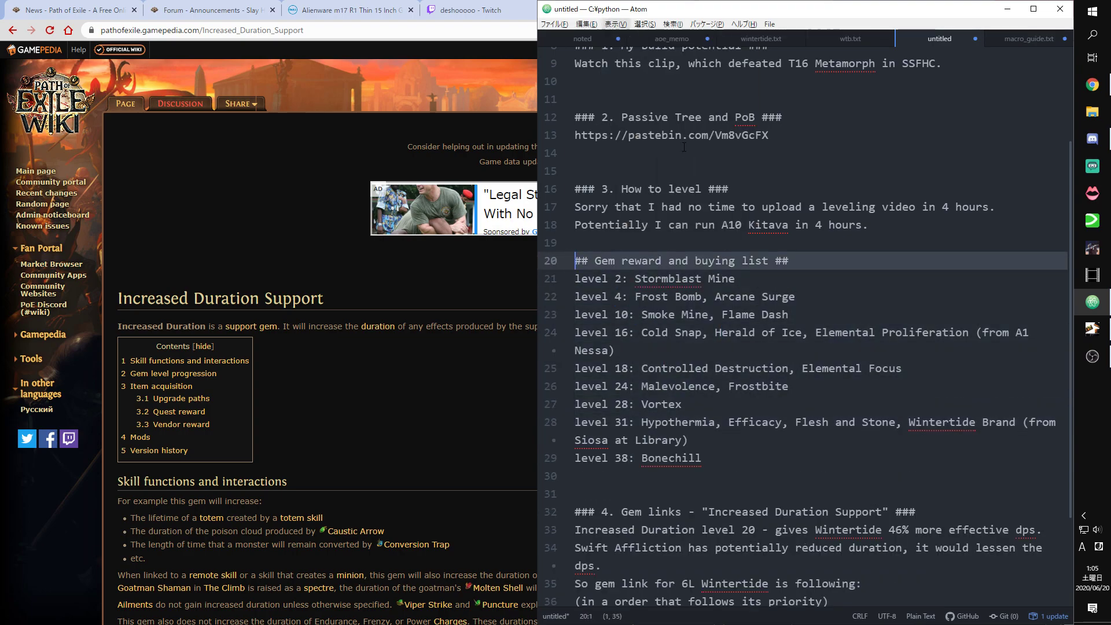
# - Highlight the whole "Gem reward and buying list" section, then its level 2 and level 4 lines
pyautogui.moveTo(576, 262); pyautogui.dragTo(758, 462)
pyautogui.click(759, 462)
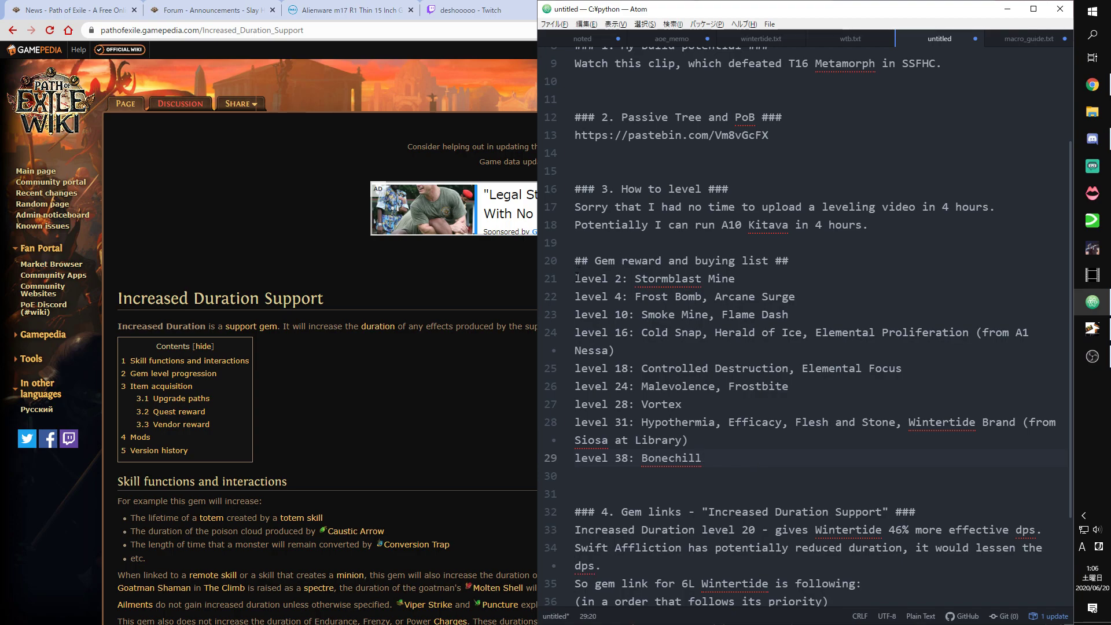
pyautogui.moveTo(574, 278); pyautogui.dragTo(826, 288)
pyautogui.click(744, 276)
pyautogui.click(587, 299)
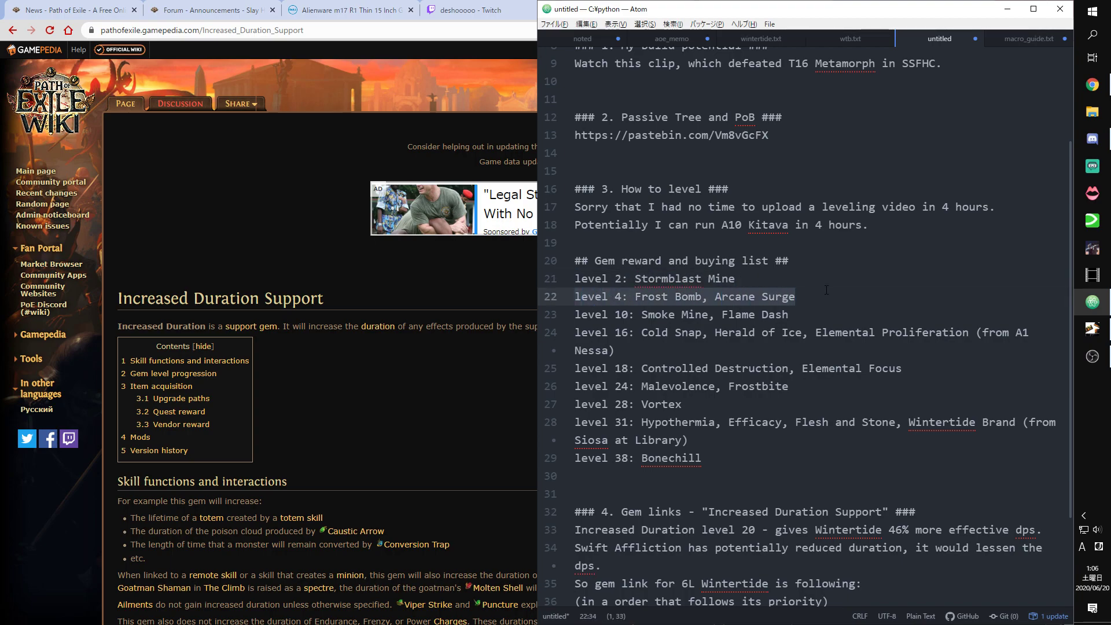
# - Append ", Orb of Storms, Frostblink" to the end of the level 4 gem line
pyautogui.click(827, 295)
pyautogui.write(', orb')
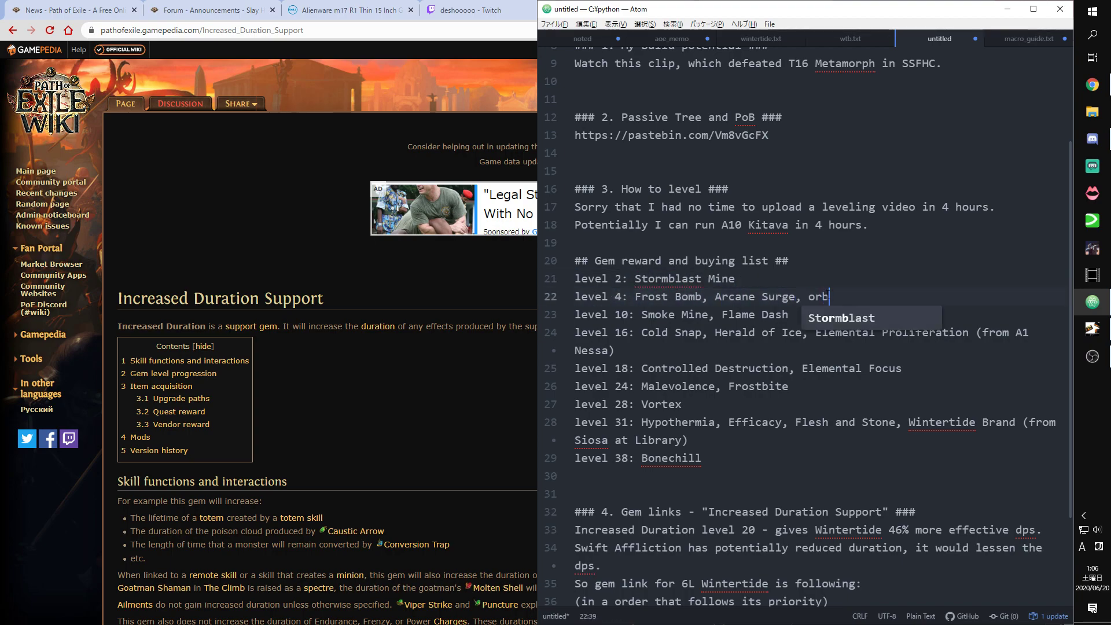
pyautogui.press('BackSpace')
pyautogui.press('BackSpace')
pyautogui.write('Orb of St')
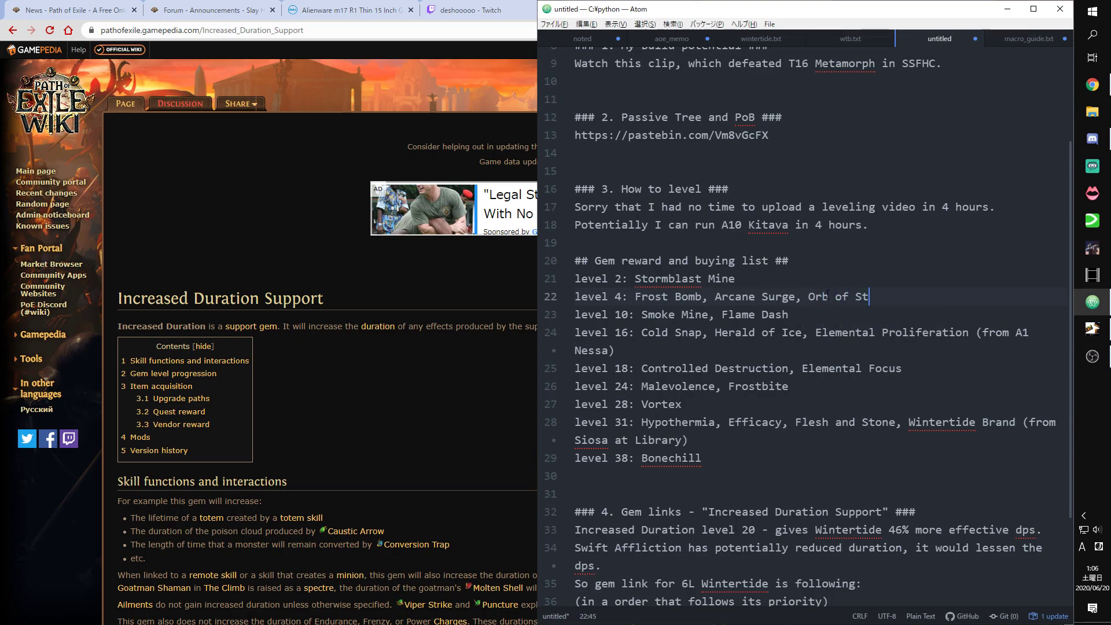
pyautogui.write('orms, Frostblink')
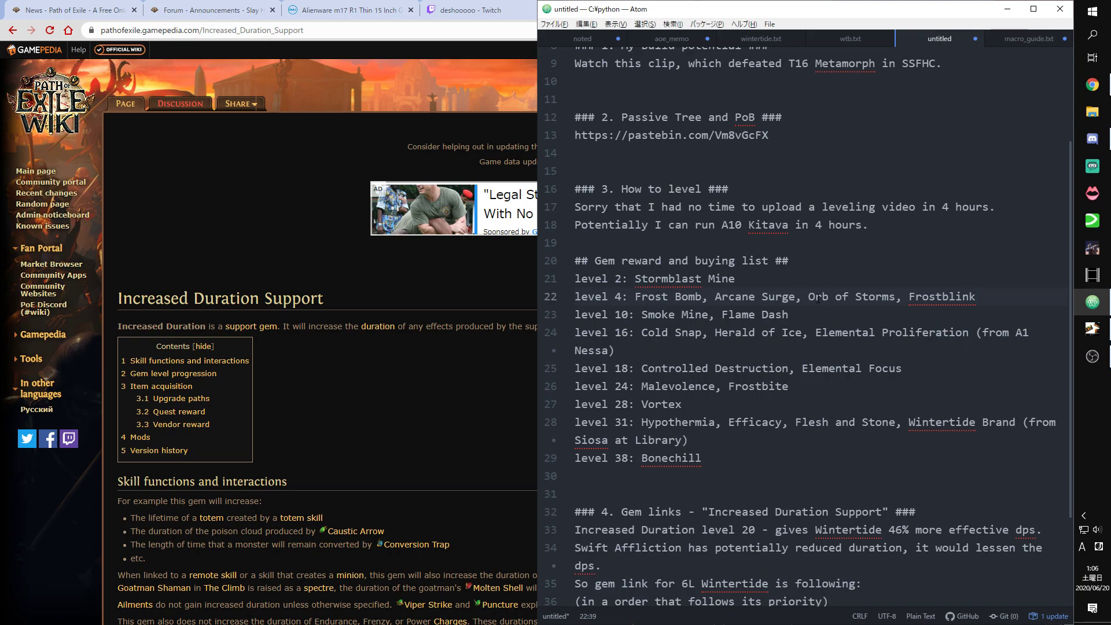
# - Highlight the two pairs of gems on the level 4 line, followed by Smoke Mine and Flame Dash on the level 10 line
pyautogui.moveTo(826, 295); pyautogui.dragTo(969, 304)
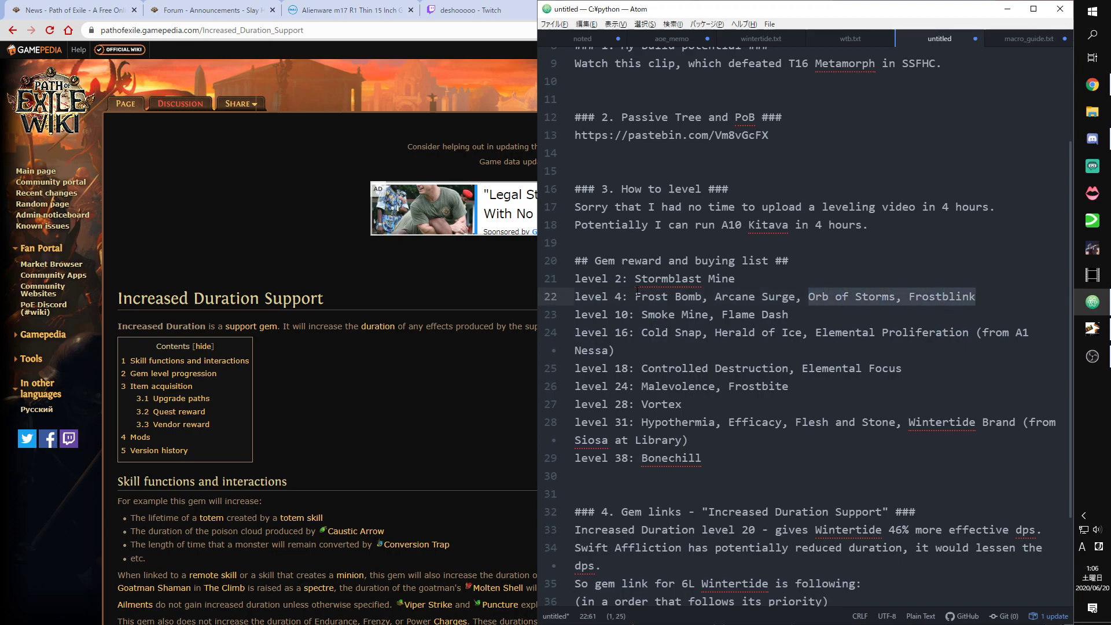
pyautogui.moveTo(728, 296); pyautogui.dragTo(634, 297)
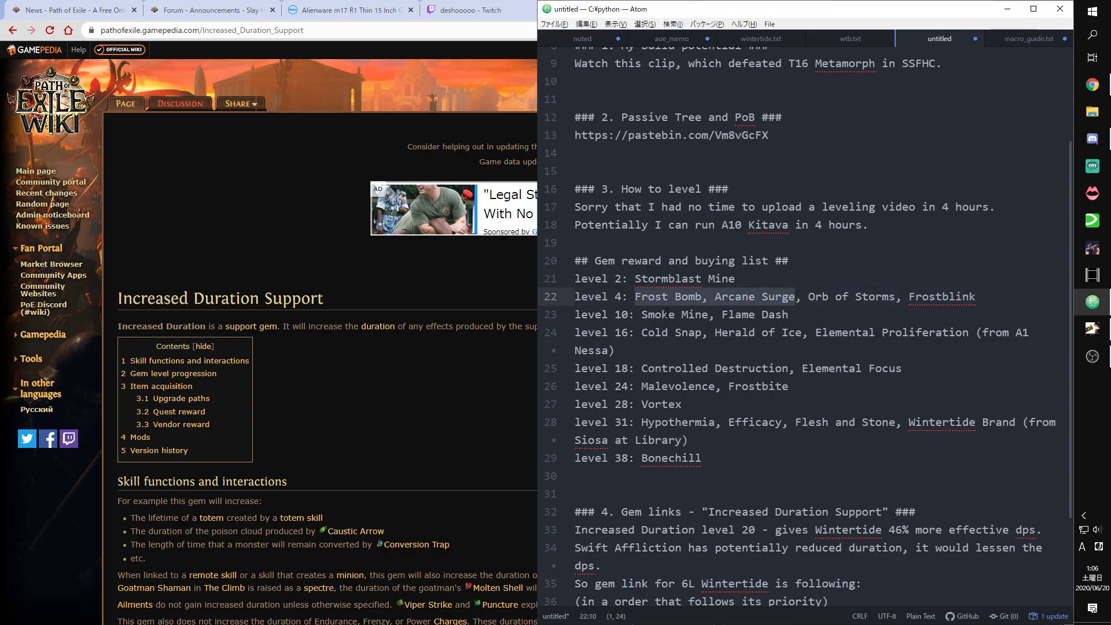
pyautogui.click(576, 315)
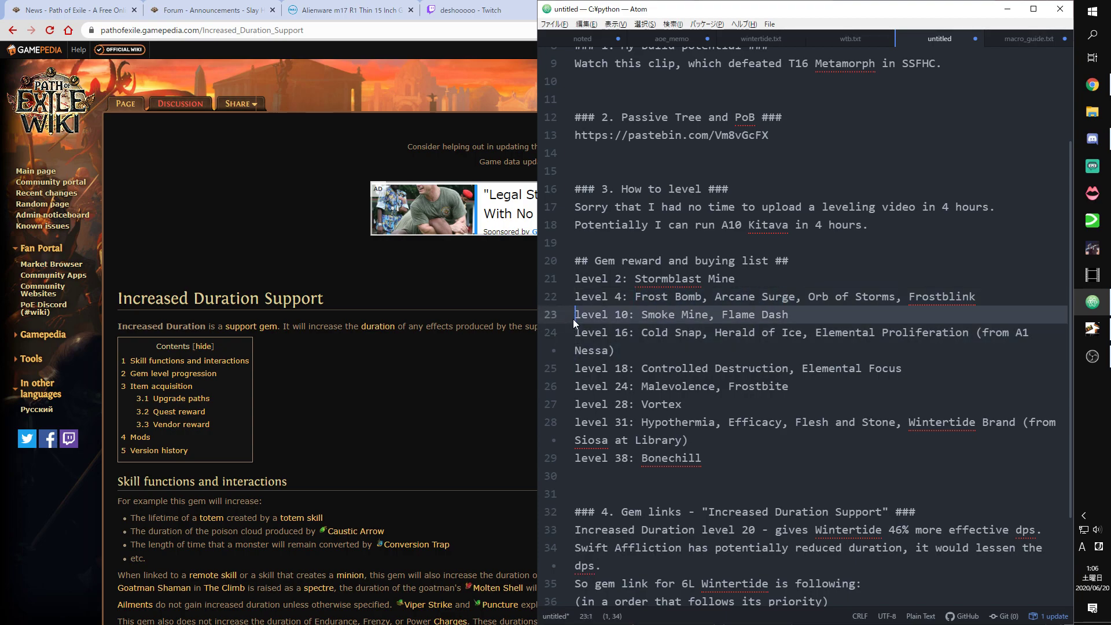
pyautogui.moveTo(642, 316); pyautogui.dragTo(788, 316)
pyautogui.click(642, 316)
pyautogui.moveTo(642, 316); pyautogui.dragTo(713, 316)
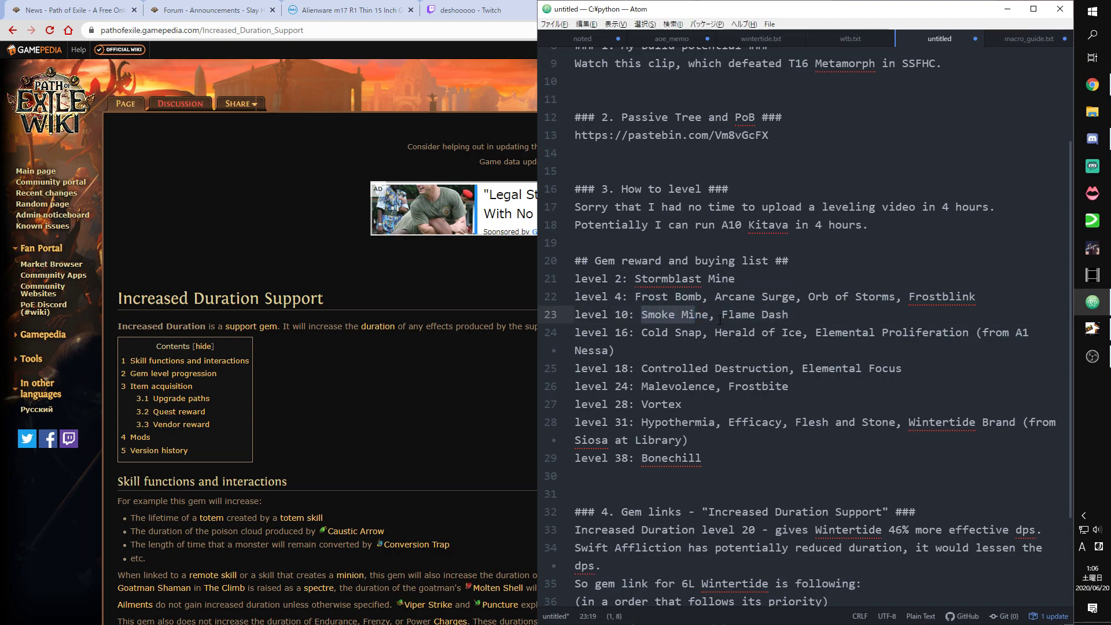
pyautogui.click(642, 316)
pyautogui.moveTo(641, 316); pyautogui.dragTo(799, 317)
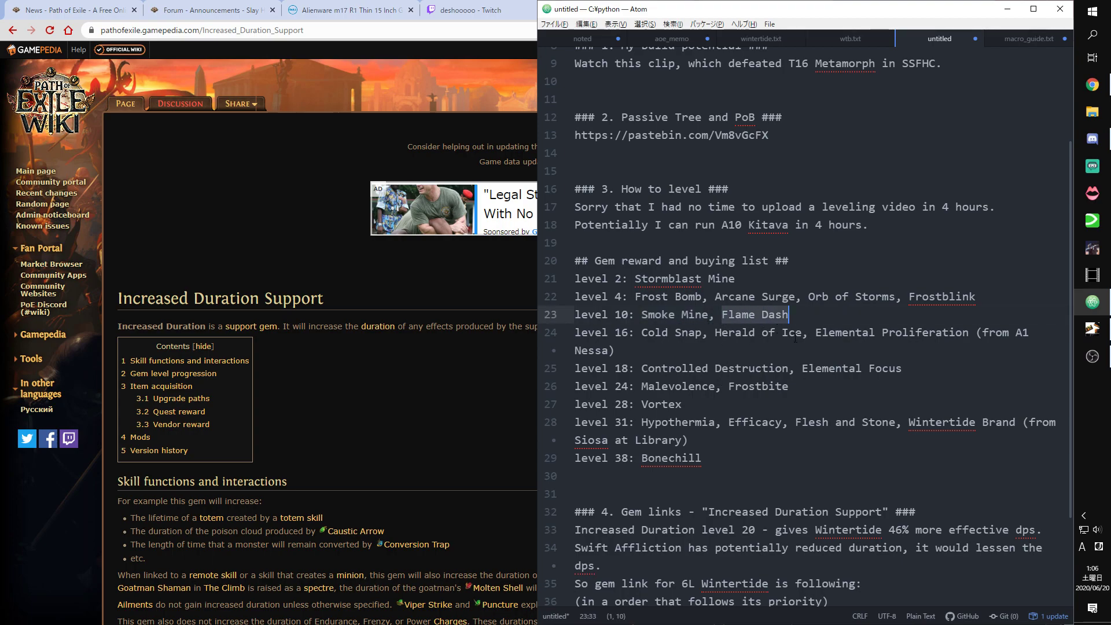
# - Highlight Elemental Proliferation and Herald of Ice on the level 16 line
pyautogui.click(684, 402)
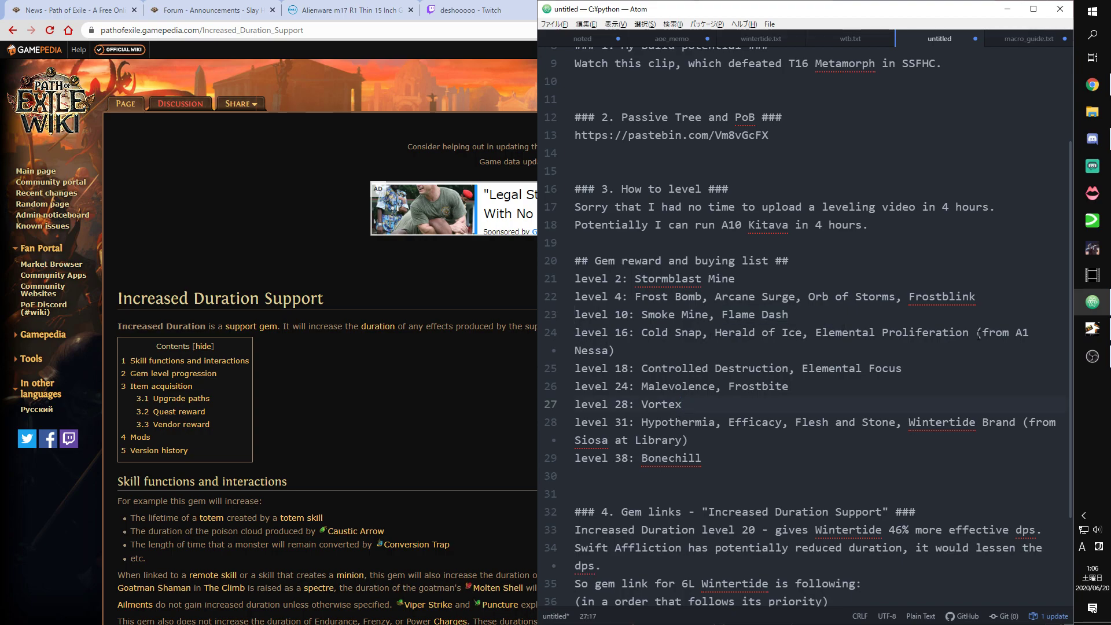
pyautogui.moveTo(816, 333); pyautogui.dragTo(969, 333)
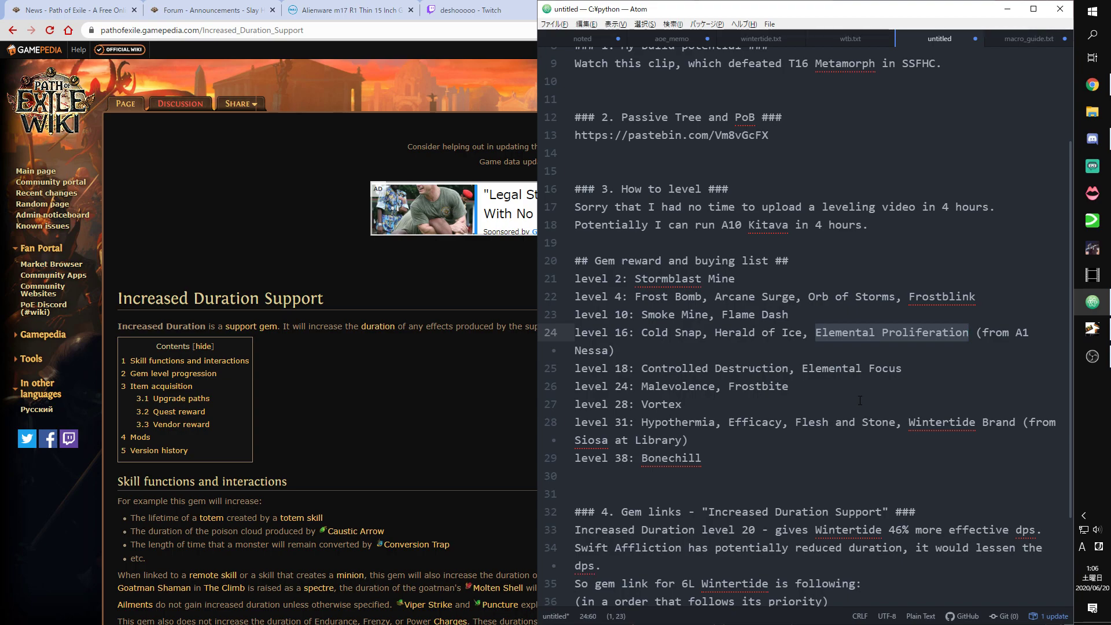
pyautogui.click(654, 333)
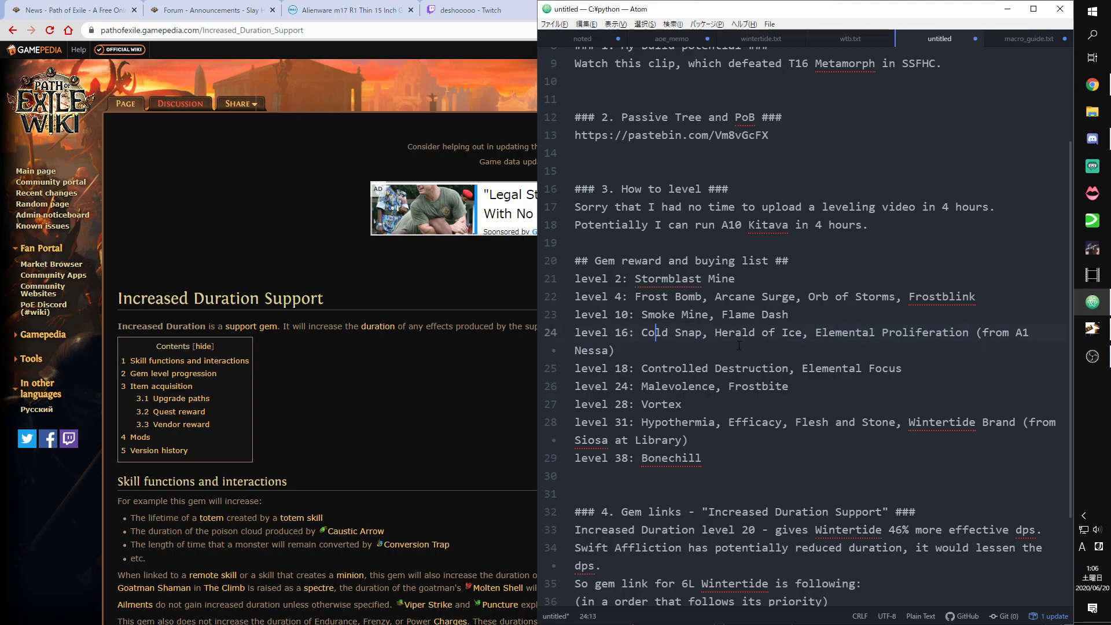
pyautogui.moveTo(716, 333); pyautogui.dragTo(804, 333)
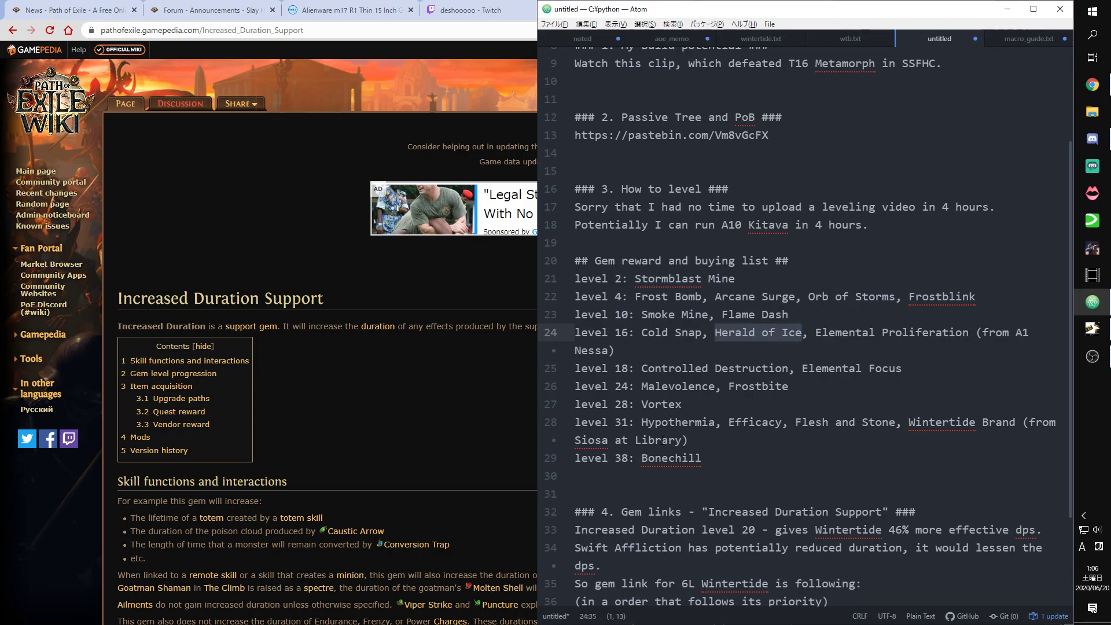
# - Highlight the level 18 line and its support gems, Controlled Destruction and Elemental Focus
pyautogui.click(637, 386)
pyautogui.click(654, 368)
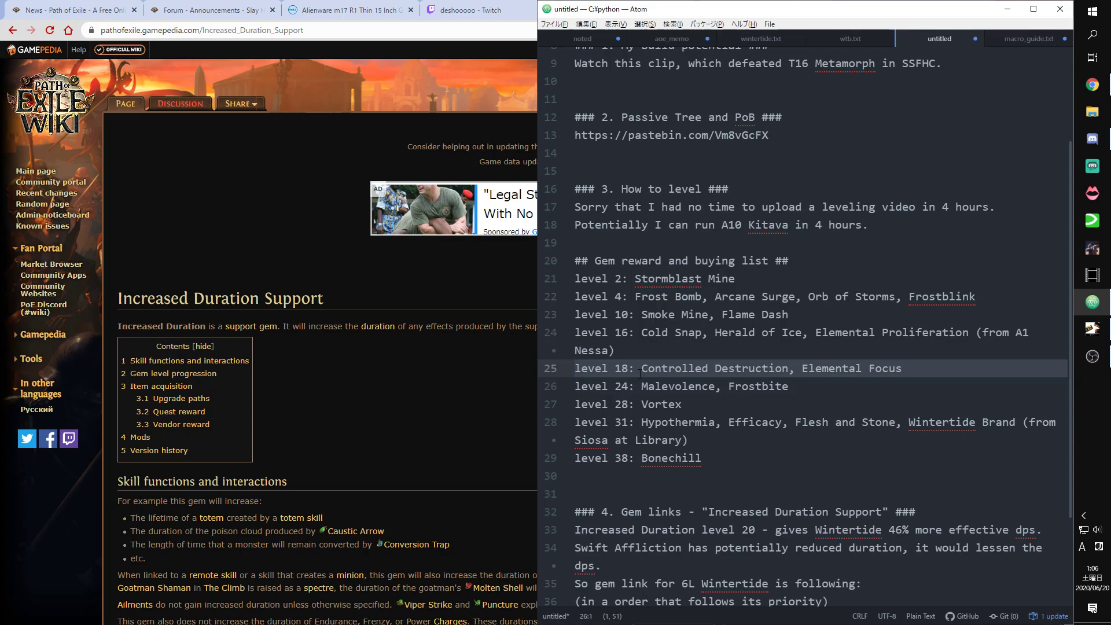
pyautogui.moveTo(641, 368); pyautogui.dragTo(781, 368)
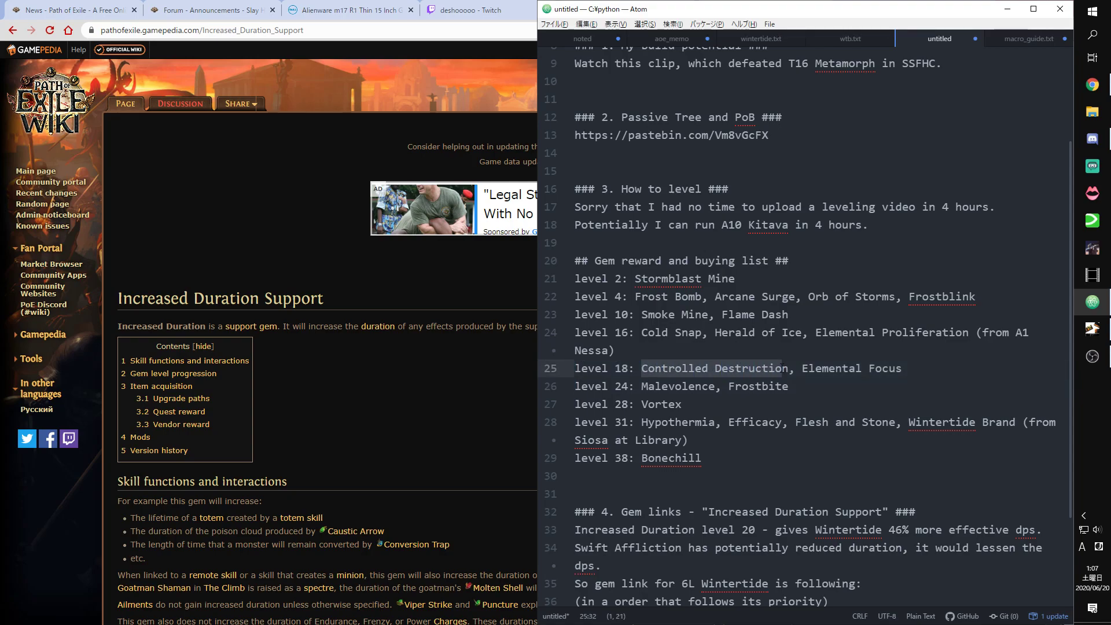
pyautogui.moveTo(638, 369); pyautogui.dragTo(787, 369)
pyautogui.click(709, 370)
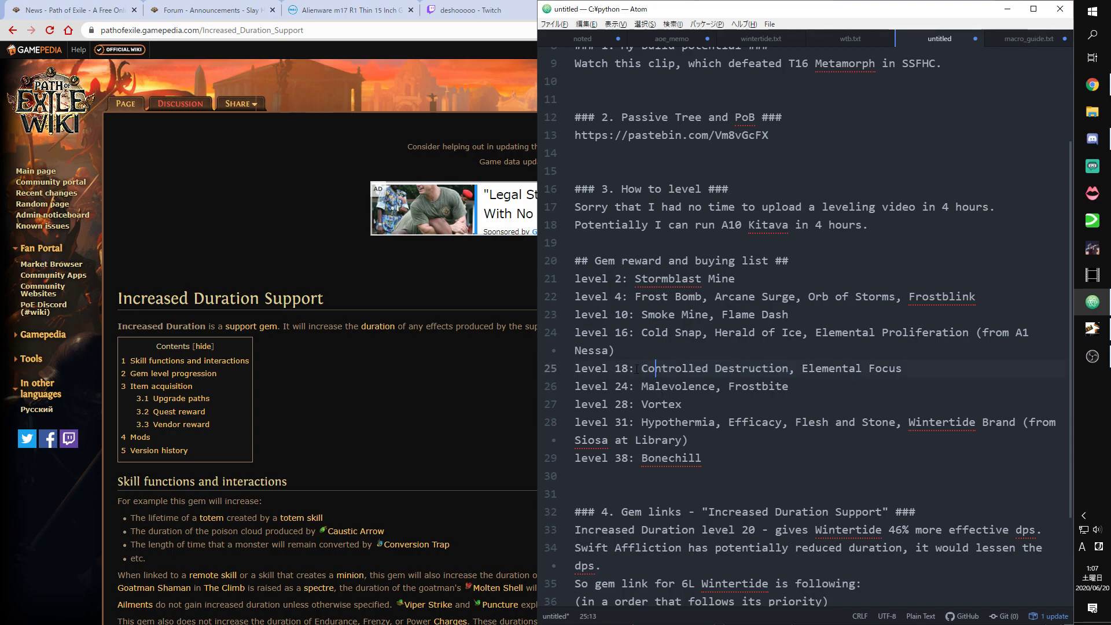
pyautogui.moveTo(640, 370); pyautogui.dragTo(909, 368)
pyautogui.click(774, 369)
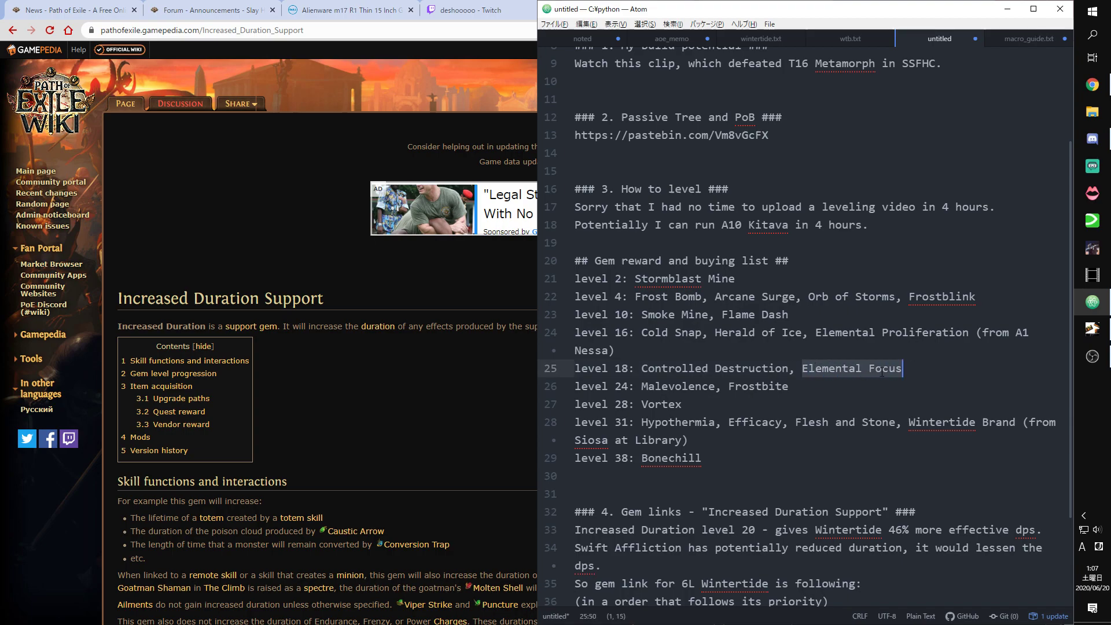
pyautogui.click(860, 375)
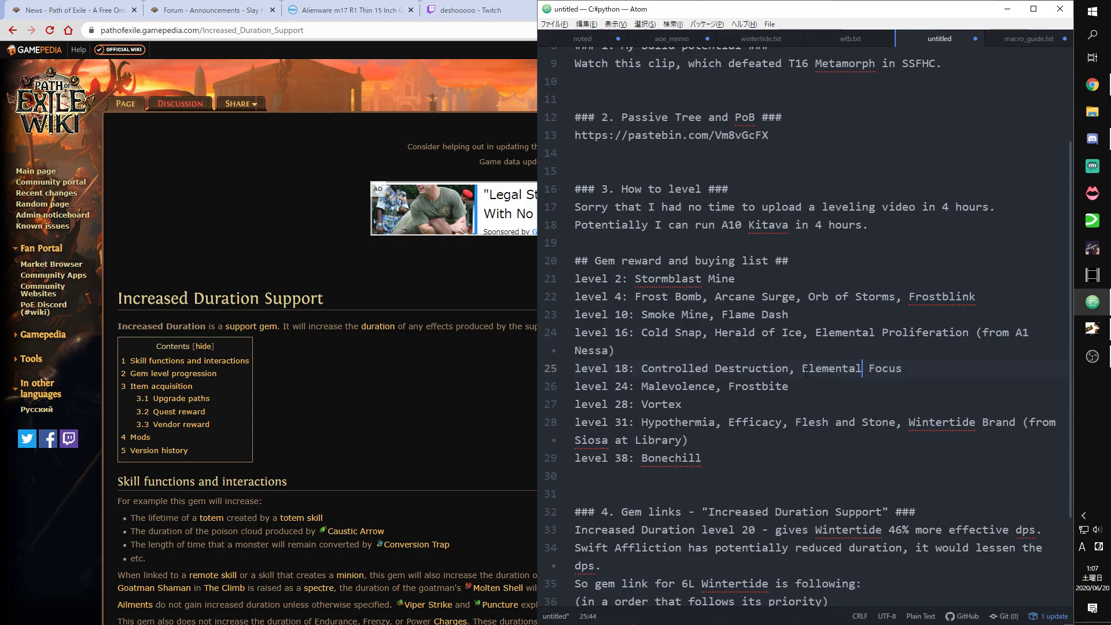
pyautogui.moveTo(805, 373); pyautogui.dragTo(896, 370)
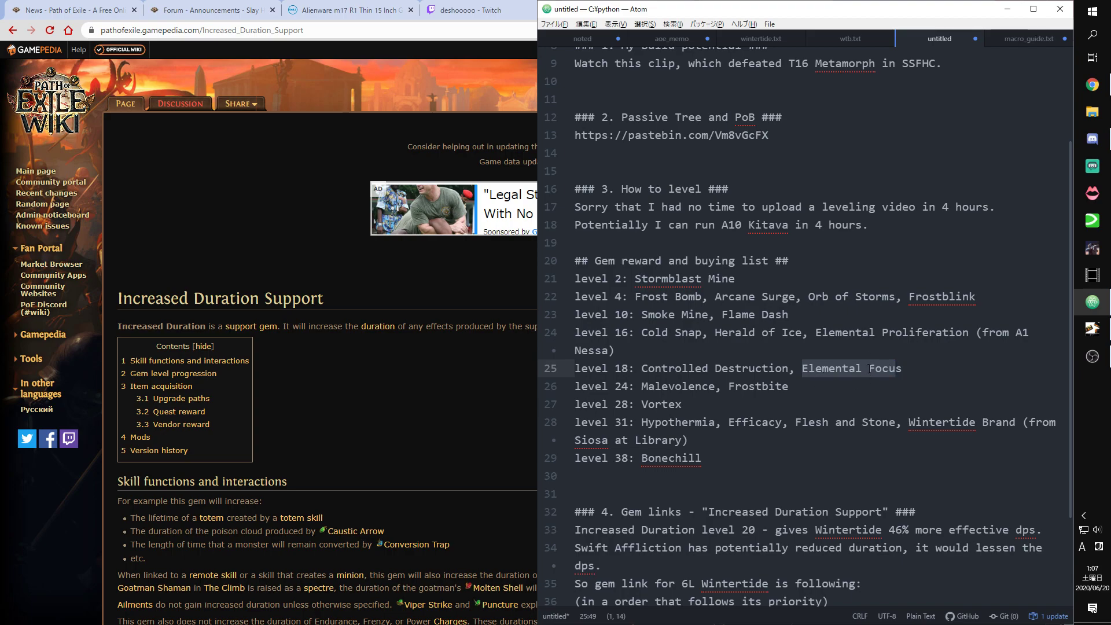
pyautogui.moveTo(642, 369); pyautogui.dragTo(788, 372)
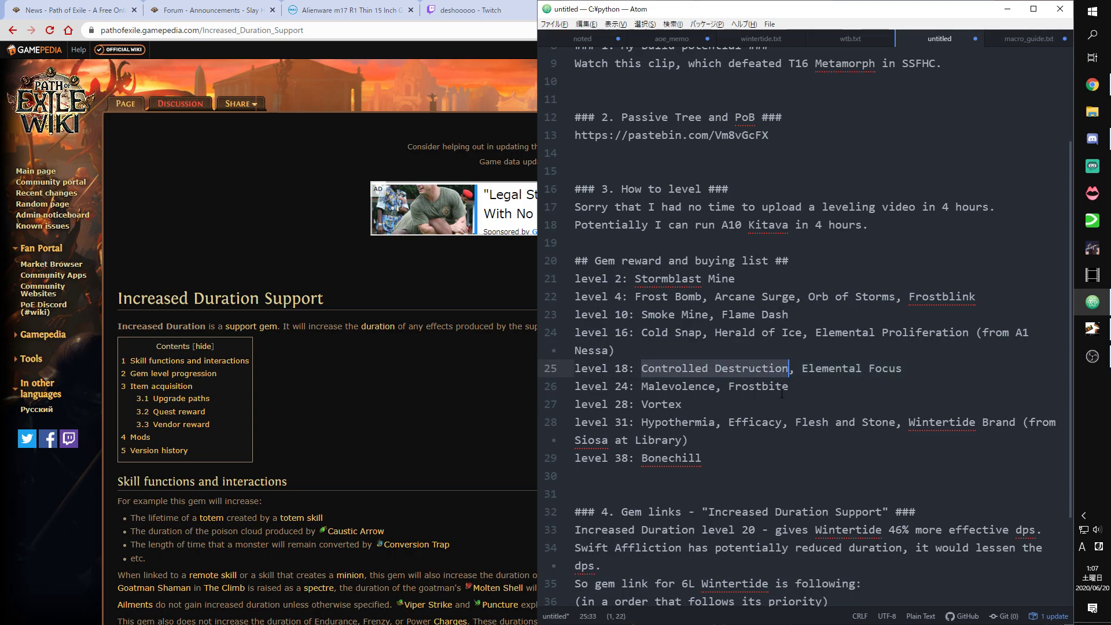
# - Highlight the level 24 line and its gems, Malevolence and Frostbite
pyautogui.click(783, 406)
pyautogui.press('Up')
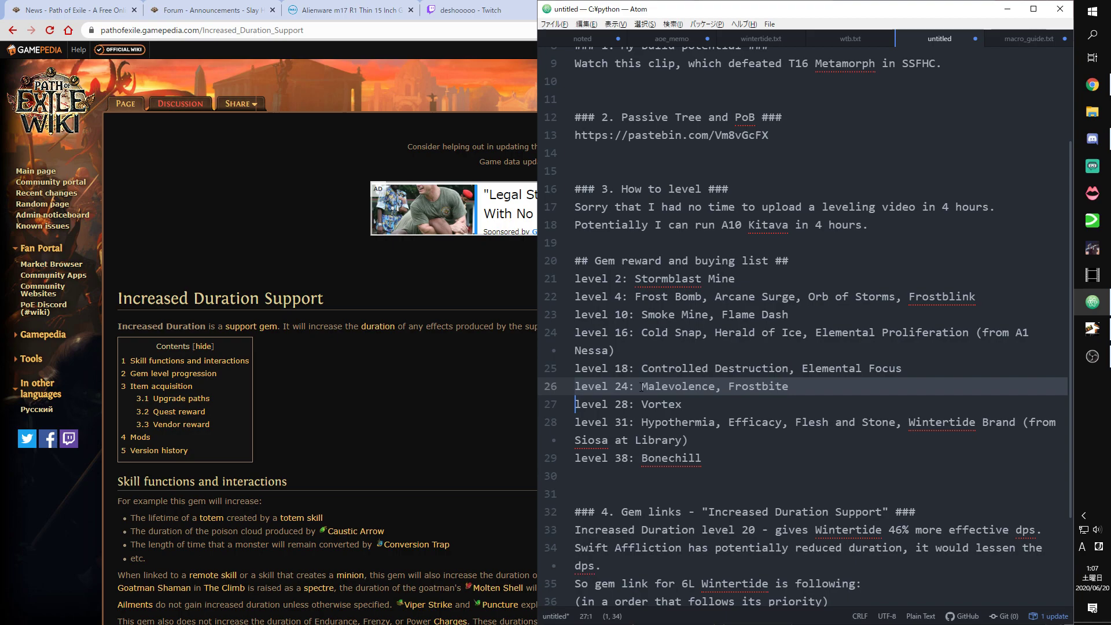
pyautogui.press('Left')
pyautogui.moveTo(641, 385); pyautogui.dragTo(722, 383)
pyautogui.click(722, 386)
pyautogui.doubleClick(757, 386)
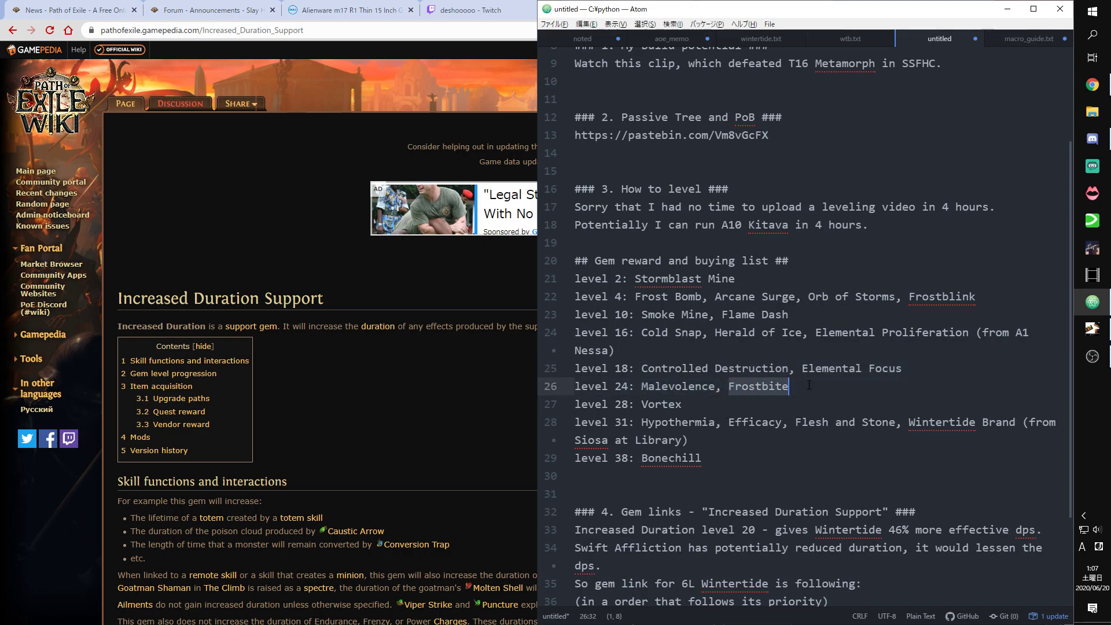
pyautogui.click(834, 386)
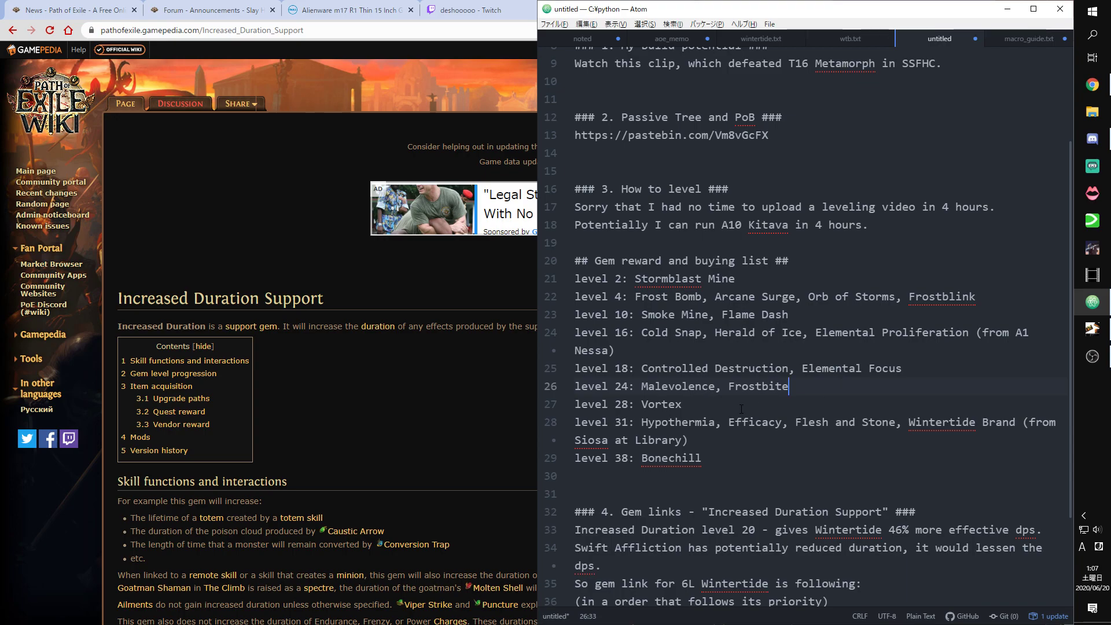
# - Highlight Vortex on the level 28 line of the gem list
pyautogui.moveTo(741, 418); pyautogui.dragTo(735, 422)
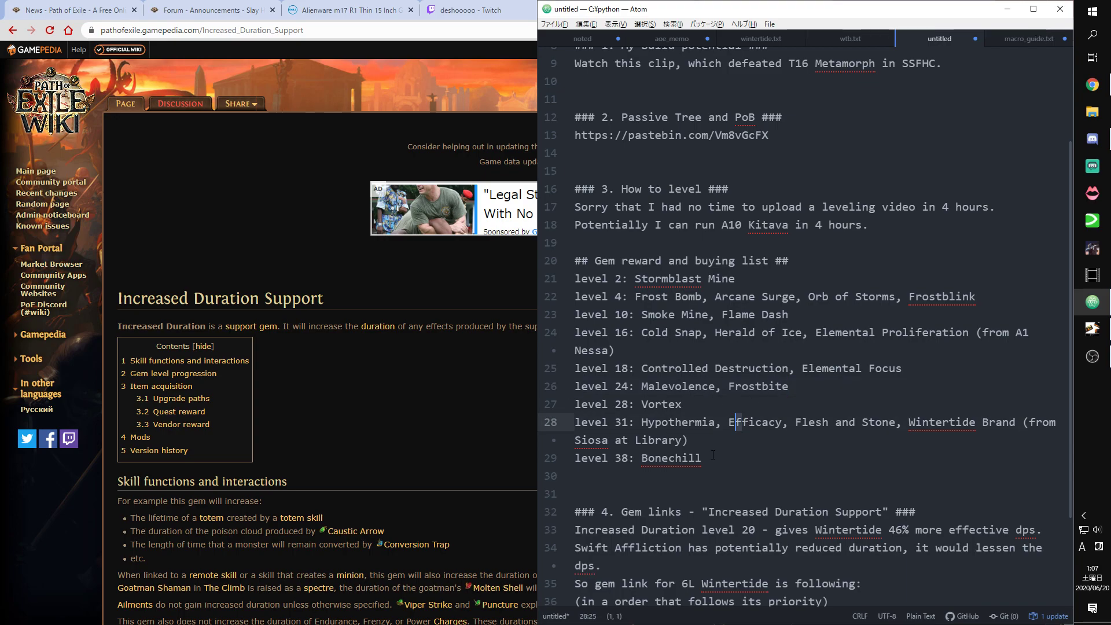
pyautogui.click(673, 467)
pyautogui.moveTo(640, 405); pyautogui.dragTo(753, 406)
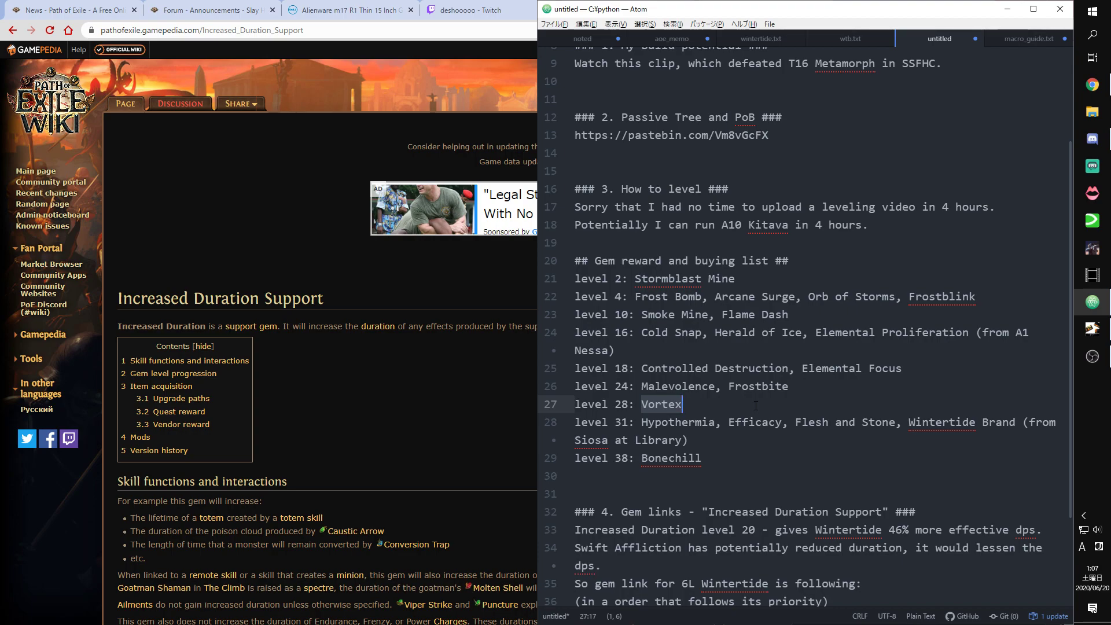
# - Go through the level 31 gems from Hypothermia onward, and highlight Wintertide Brand
pyautogui.click(574, 425)
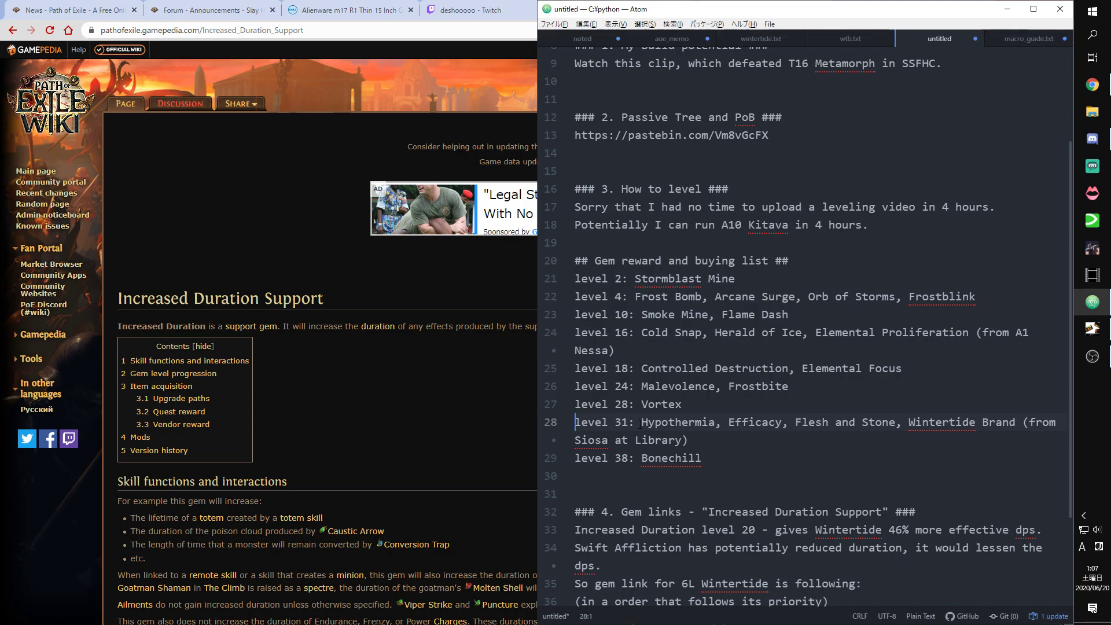
pyautogui.doubleClick(664, 421)
pyautogui.click(782, 421)
pyautogui.moveTo(798, 422); pyautogui.dragTo(1012, 425)
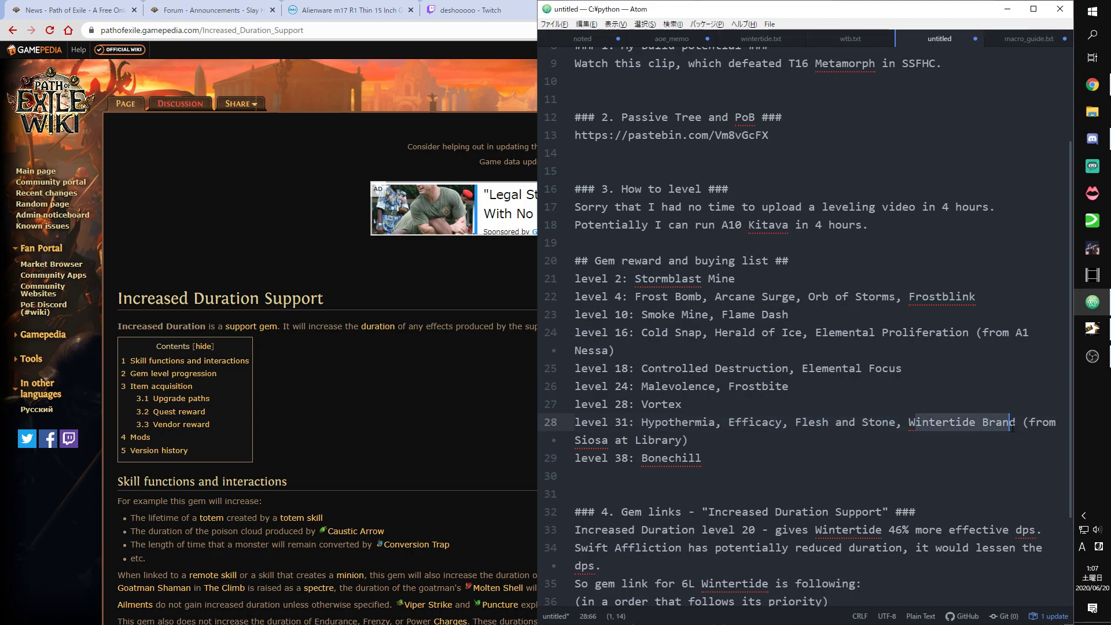
pyautogui.click(1028, 488)
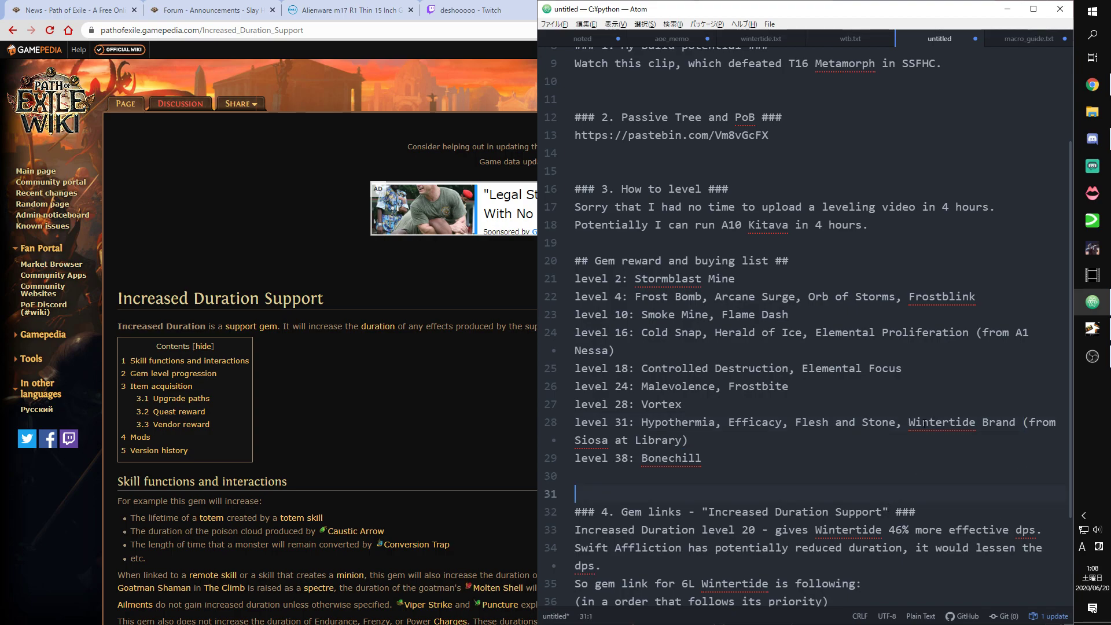
pyautogui.moveTo(908, 422); pyautogui.dragTo(1018, 426)
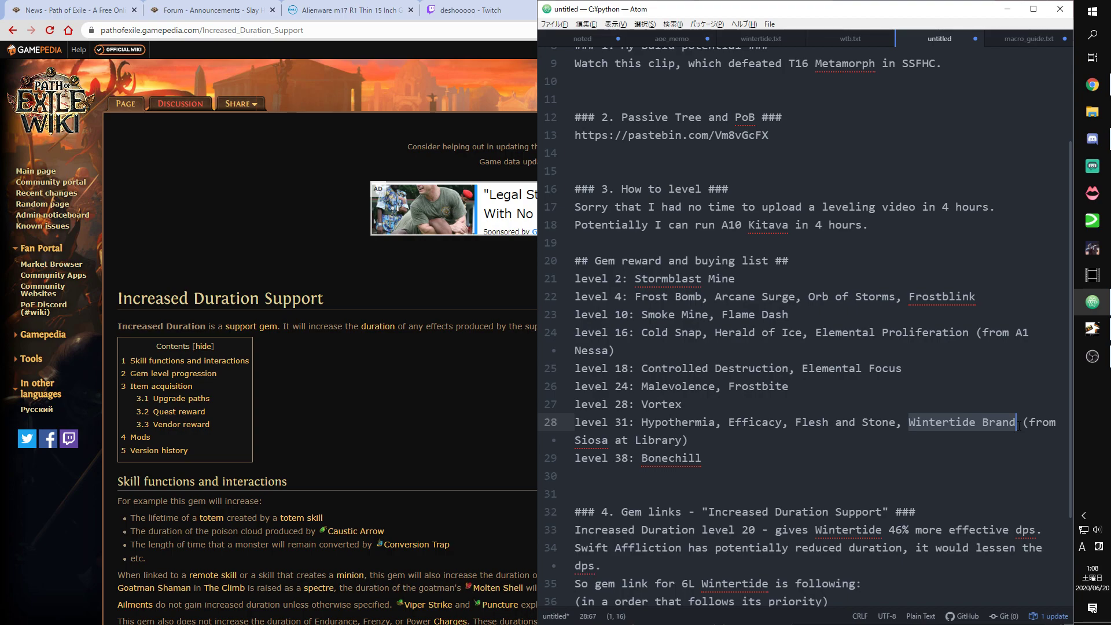
# - Point out the source note "(from Siosa at Library)" that follows Wintertide Brand on the level 31 line
pyautogui.click(1020, 422)
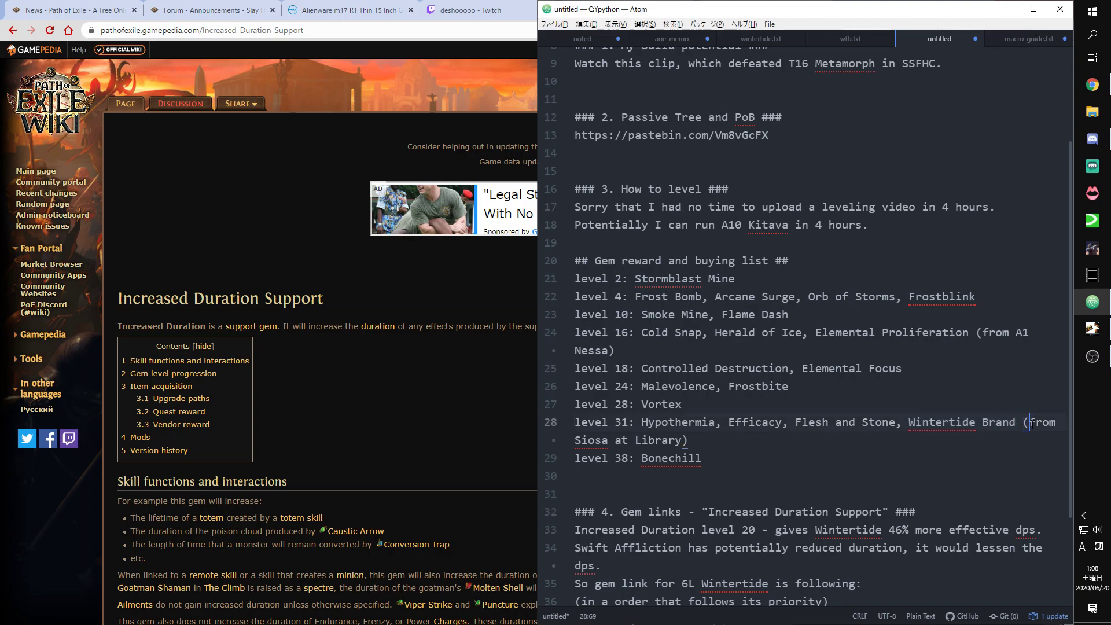
pyautogui.click(1041, 422)
pyautogui.click(1037, 424)
# - Highlight Hypothermia and Efficacy on the level 31 line, both together and Efficacy on its own
pyautogui.moveTo(642, 422); pyautogui.dragTo(782, 423)
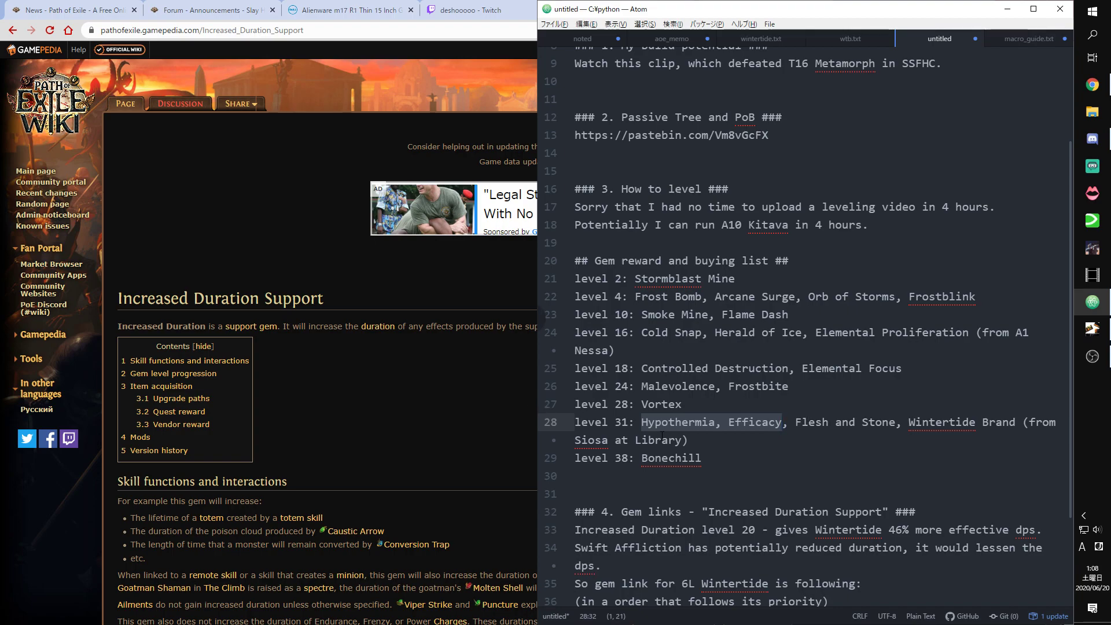
pyautogui.click(564, 427)
pyautogui.press('Left')
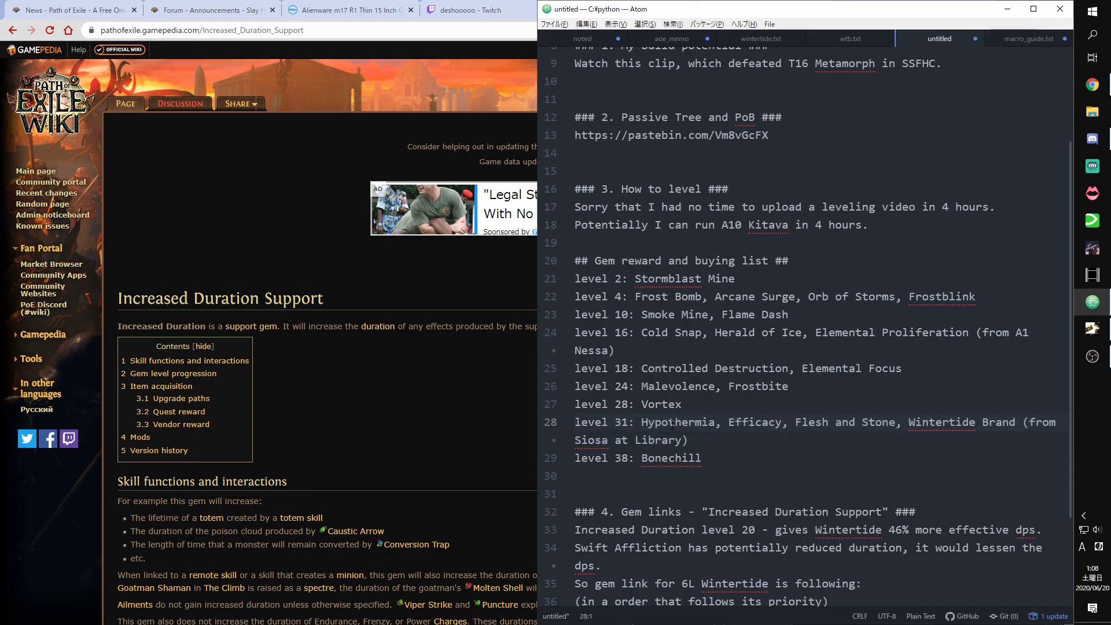
pyautogui.moveTo(644, 423); pyautogui.dragTo(782, 422)
pyautogui.press('Right')
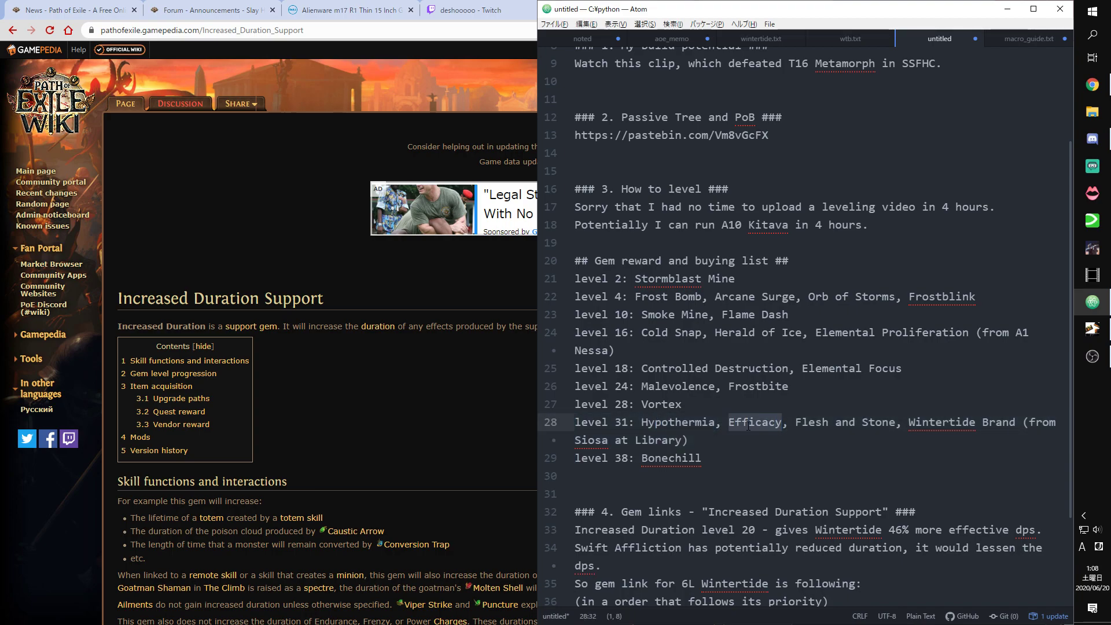
pyautogui.click(748, 426)
pyautogui.moveTo(641, 423)
pyautogui.mouseDown()
pyautogui.moveTo(713, 423)
pyautogui.moveTo(641, 423)
pyautogui.mouseUp()
pyautogui.click(717, 425)
pyautogui.moveTo(729, 423); pyautogui.dragTo(782, 423)
pyautogui.moveTo(640, 422); pyautogui.dragTo(782, 423)
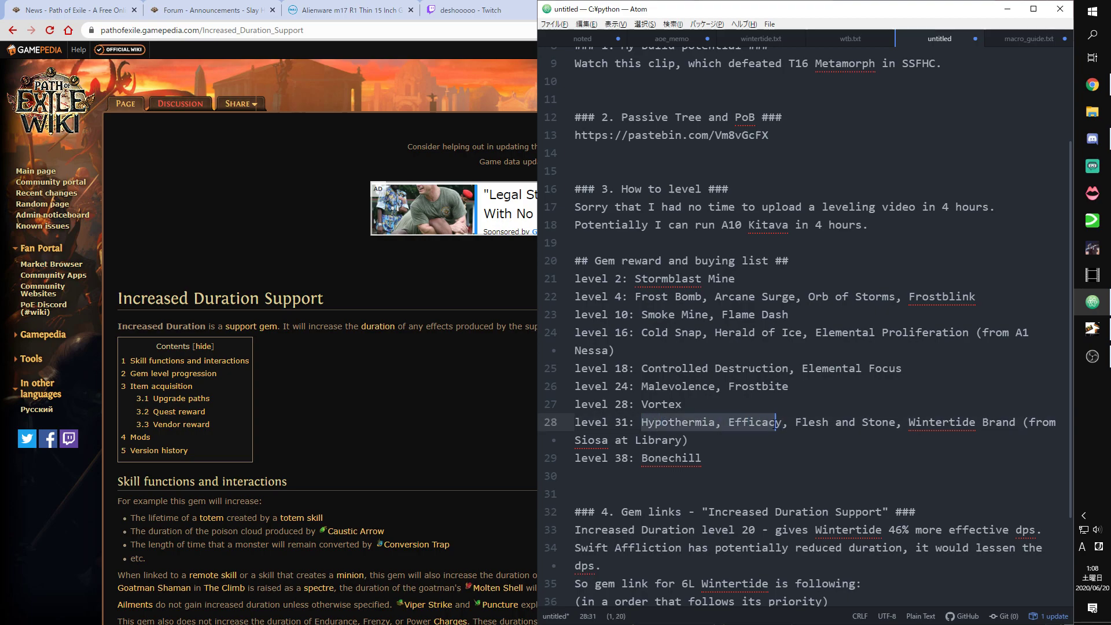
# - Highlight Bonechill on the level 38 line, and the section 4 heading, Gem links - "Increased Duration Support"
pyautogui.click(710, 464)
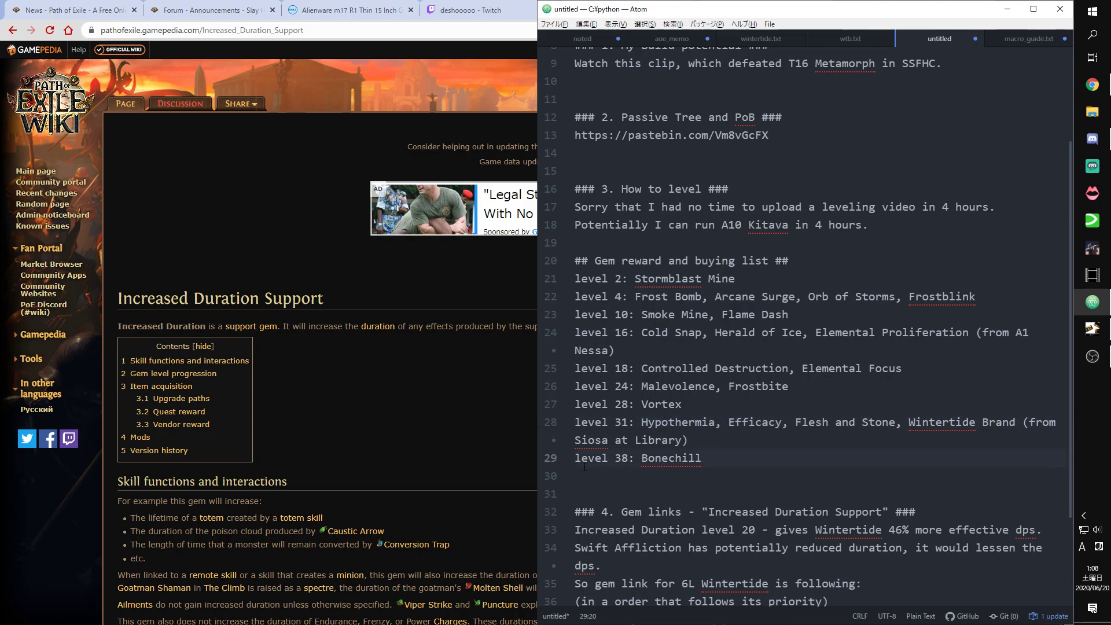
pyautogui.moveTo(631, 465); pyautogui.dragTo(703, 460)
pyautogui.click(782, 455)
pyautogui.scroll(-2, 781, 456)
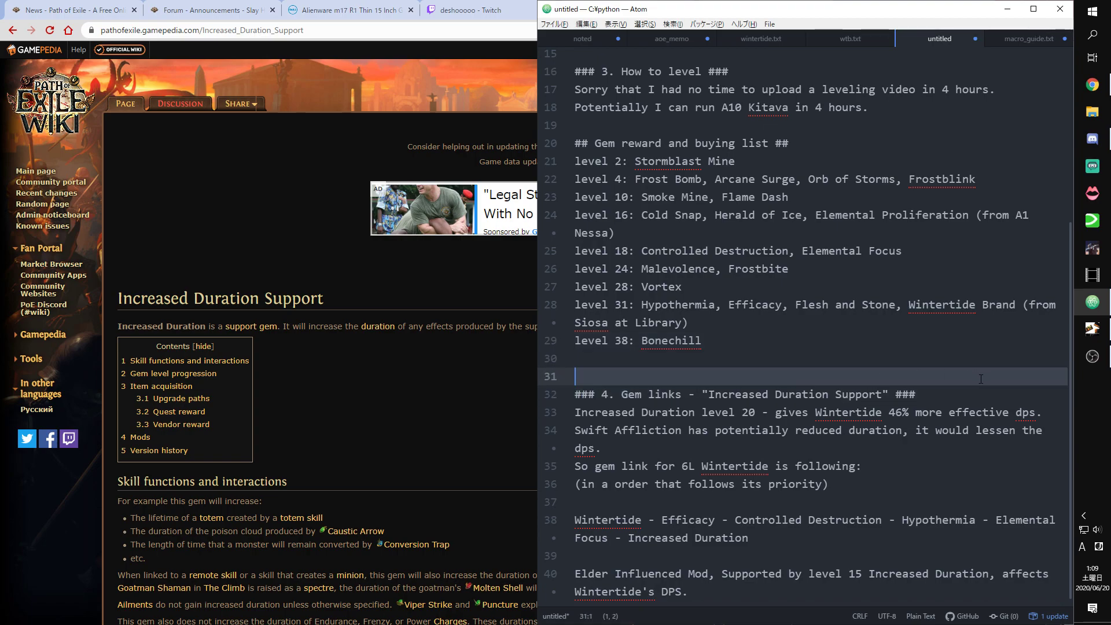
pyautogui.moveTo(574, 386); pyautogui.dragTo(976, 386)
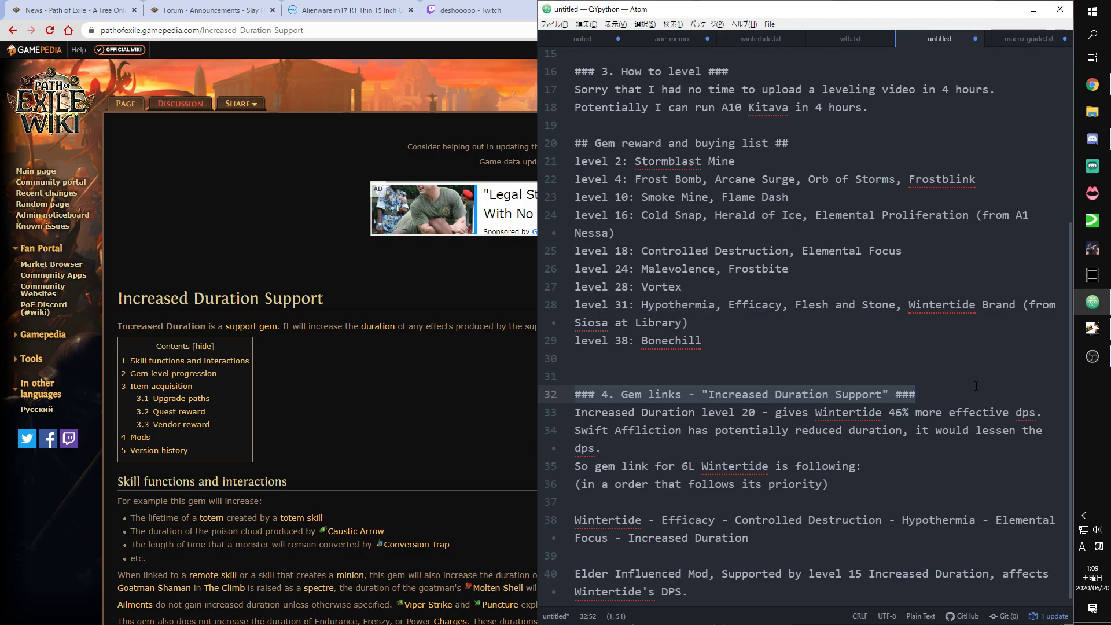
# - Switch to Path of Building and show the gem links of the Vortex, Vaal Cold Snap and Wintertide 4L socket groups
pyautogui.click(1092, 328)
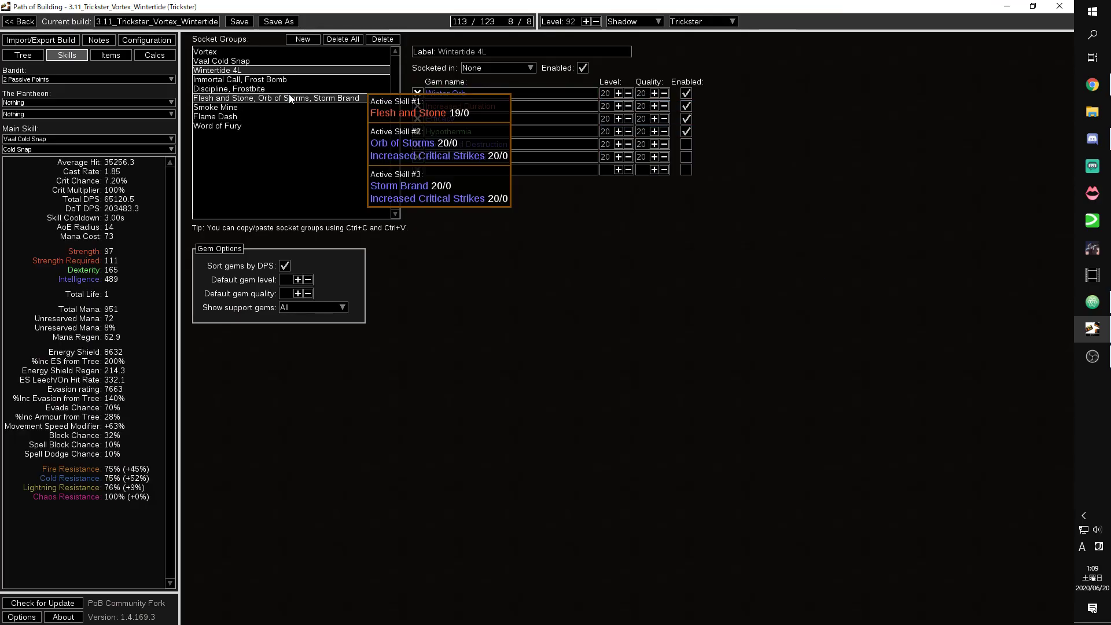
pyautogui.click(289, 52)
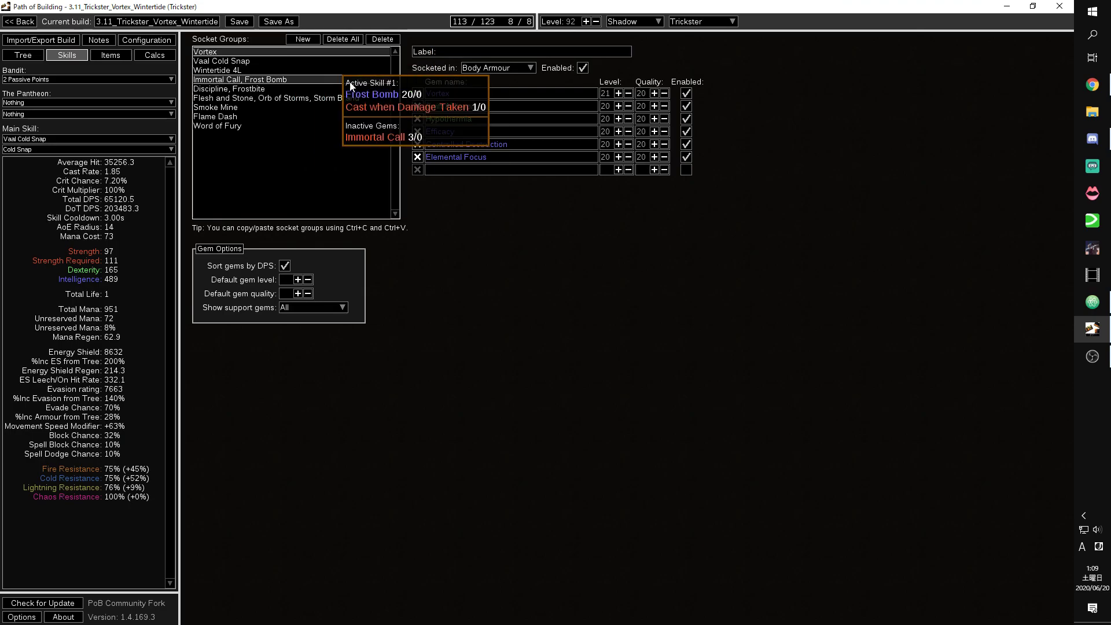
pyautogui.moveTo(212, 61)
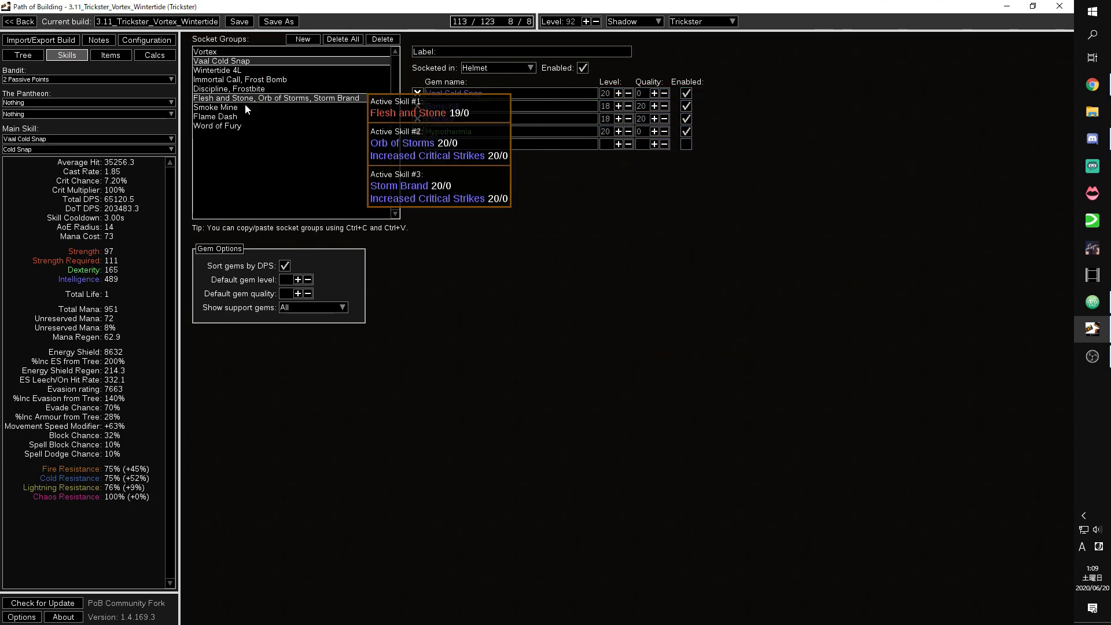
pyautogui.click(209, 70)
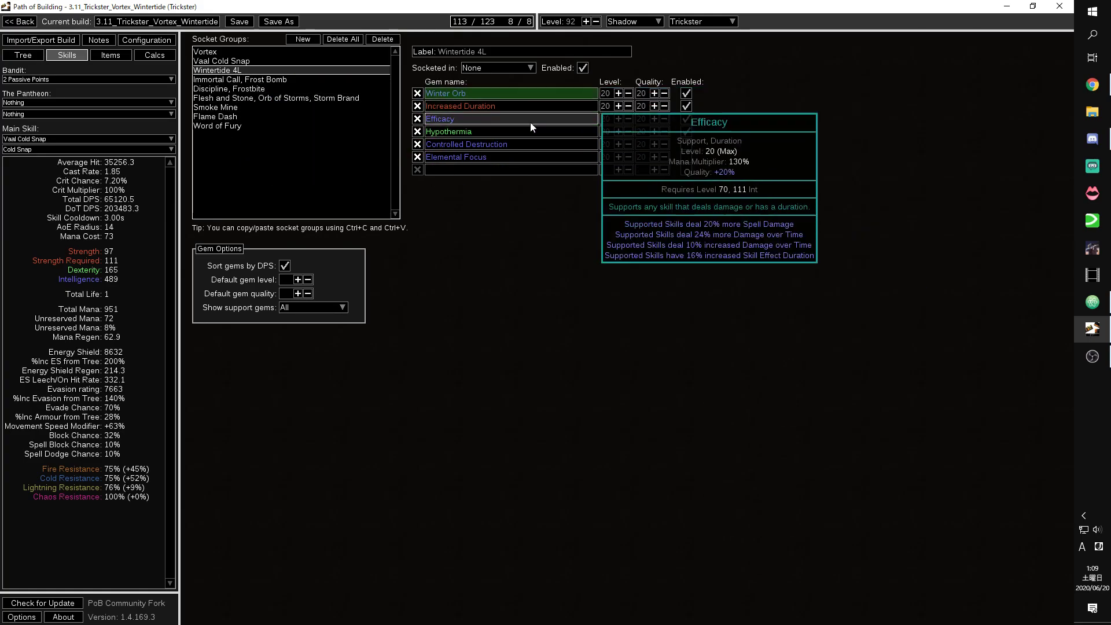
# - Return to the Atom notes and highlight "Increased Duration level 20 - gives" under the Gem links heading
pyautogui.click(1092, 302)
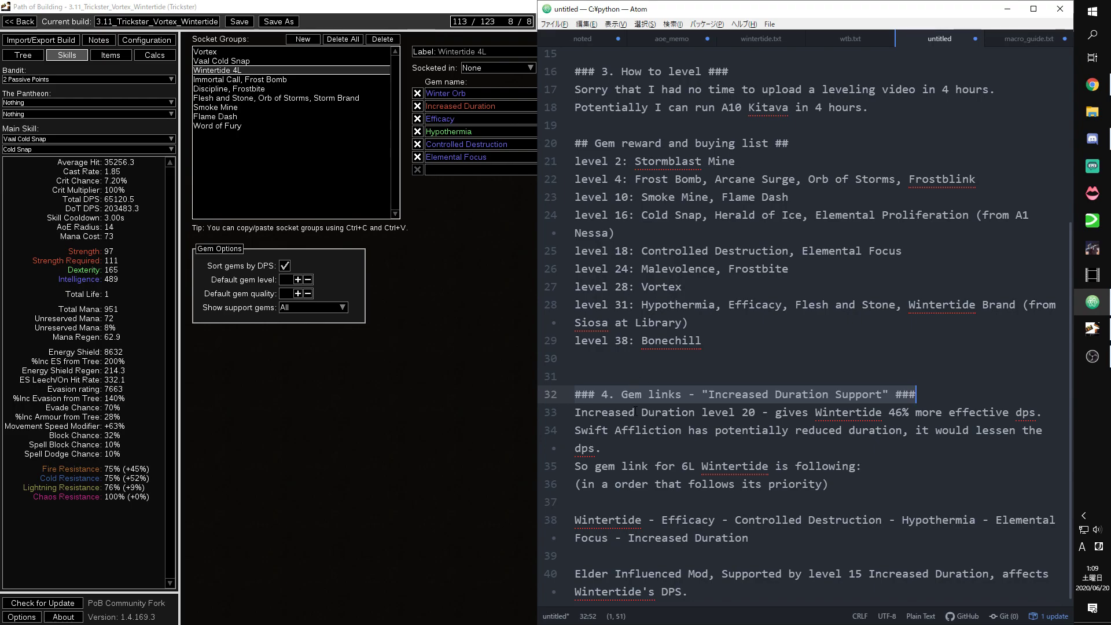
pyautogui.click(621, 430)
pyautogui.moveTo(581, 420); pyautogui.dragTo(807, 413)
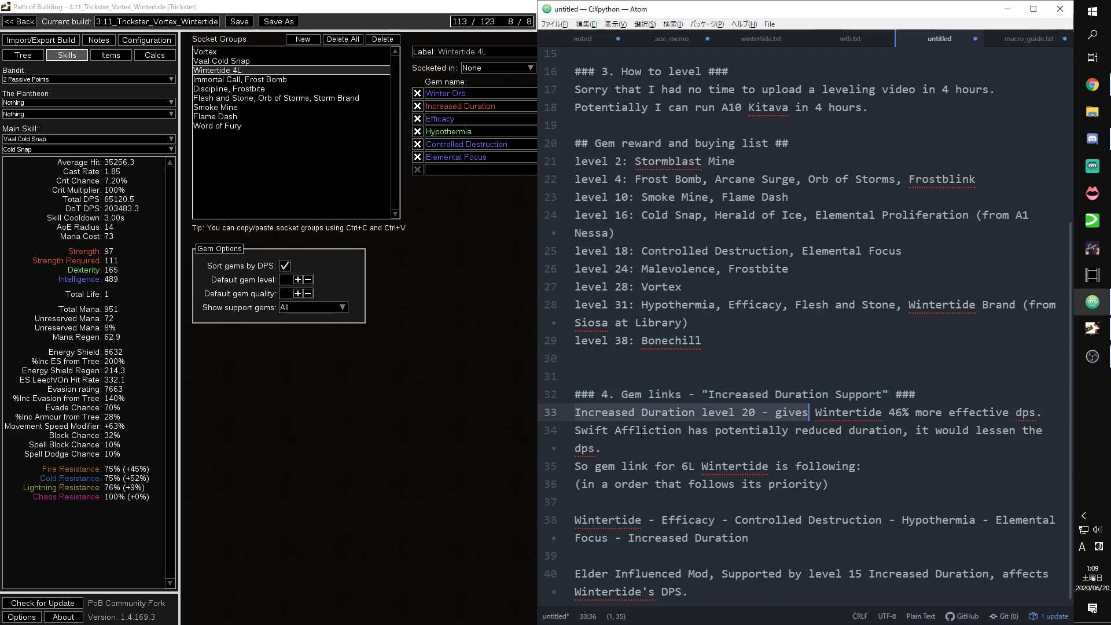
# - Switch to Chrome, reopen the closed Wintertide calculator spreadsheet, and inspect its "Effective DOT DPS with all Brands+Wintertide's End" row
pyautogui.click(1091, 84)
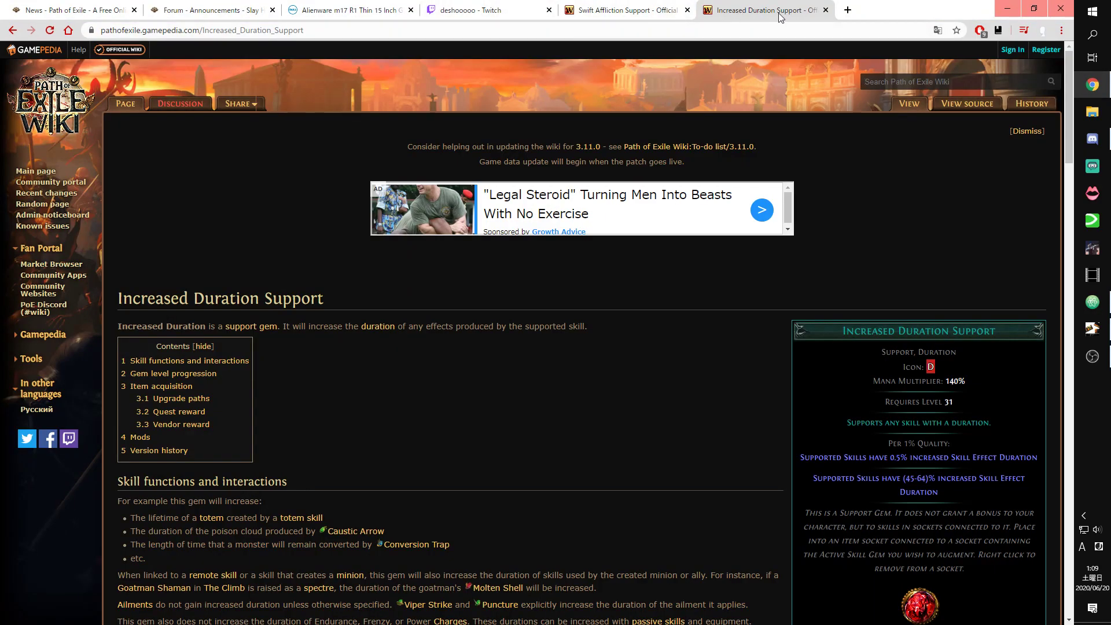
pyautogui.hotkey('ctrl', 'shift', 't')
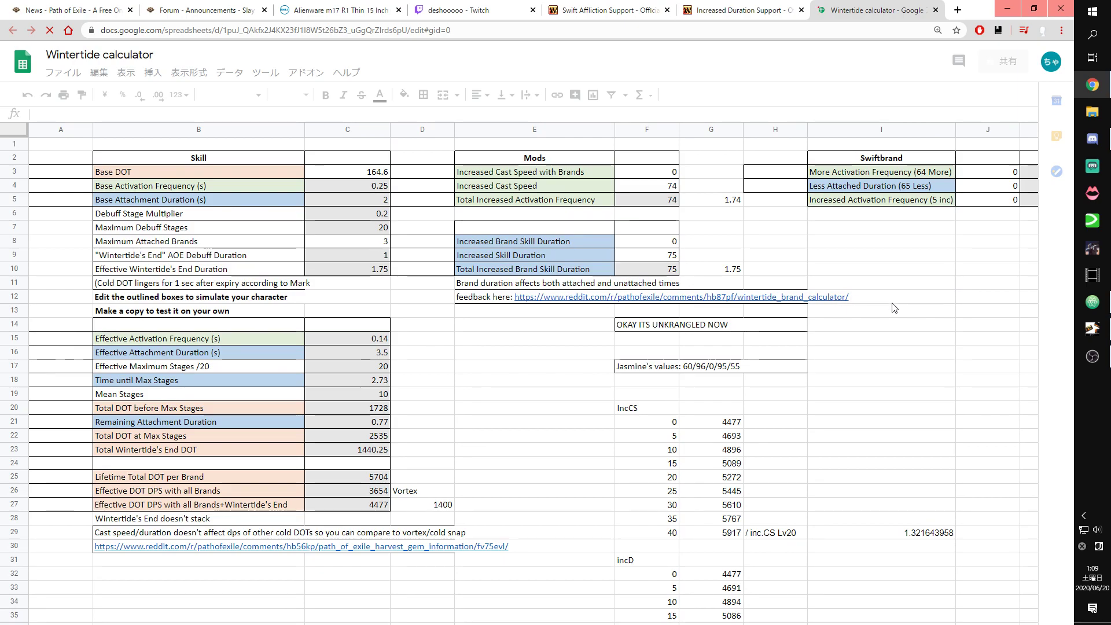
pyautogui.scroll(-8, 665, 357)
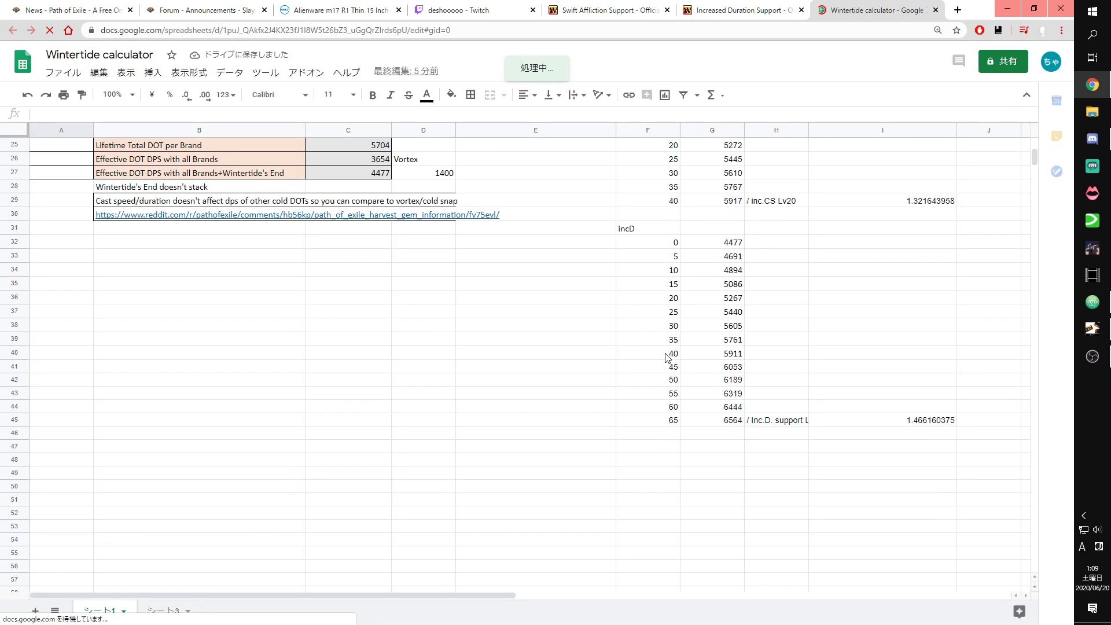
pyautogui.click(99, 175)
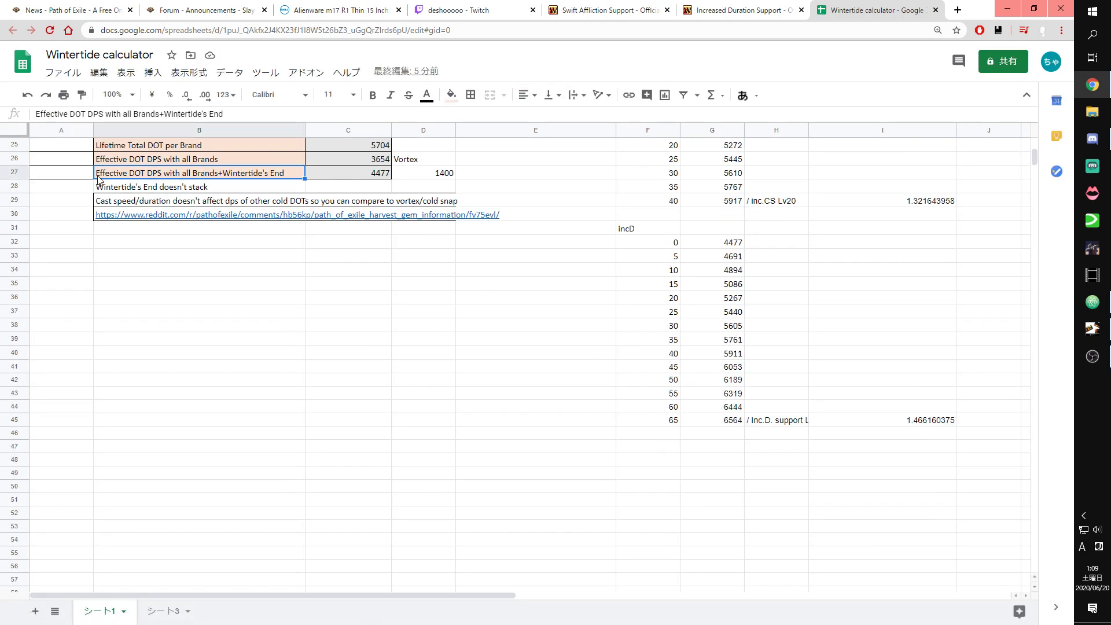
pyautogui.click(315, 176)
pyautogui.scroll(5, 317, 179)
pyautogui.scroll(-5, 588, 342)
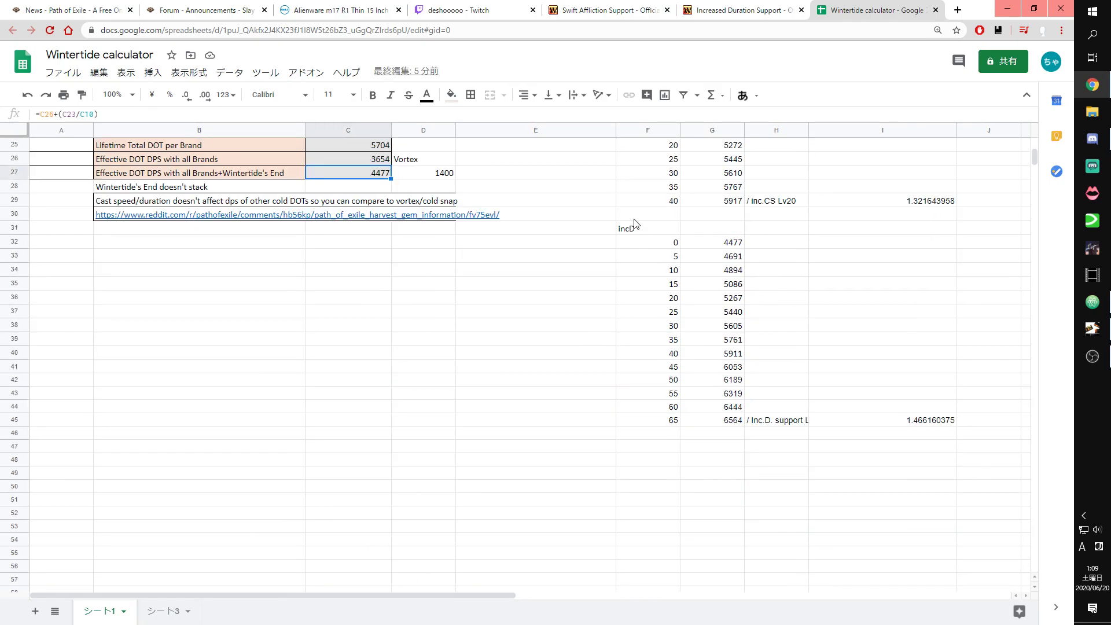
# - Highlight the incD table in the calculator, and select the cells of its row for 65 increased duration
pyautogui.moveTo(640, 231); pyautogui.dragTo(947, 424)
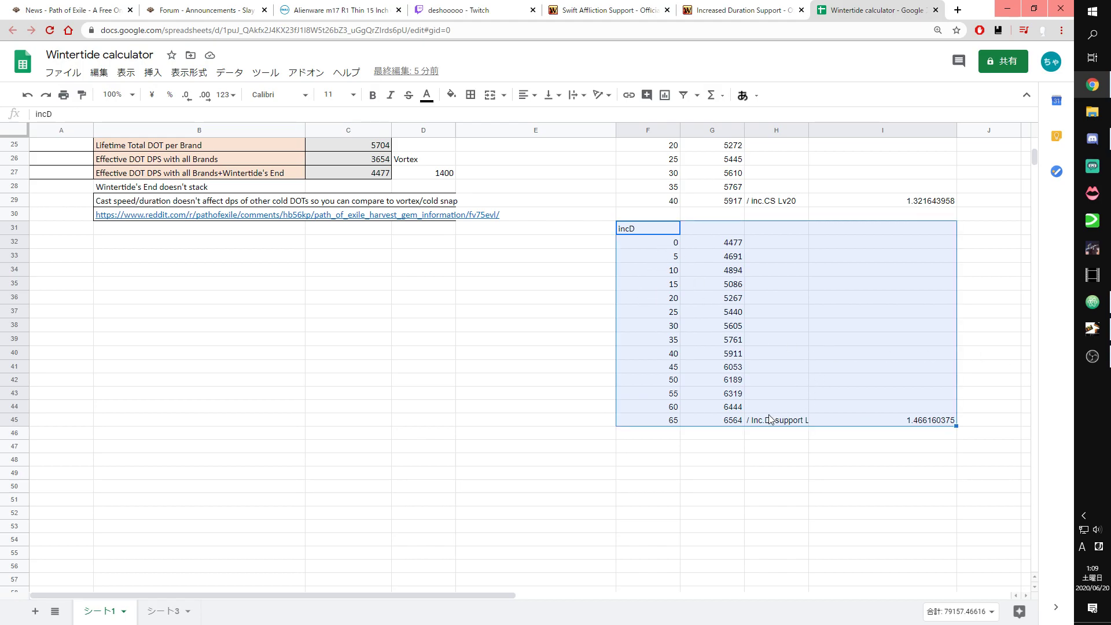
pyautogui.click(734, 420)
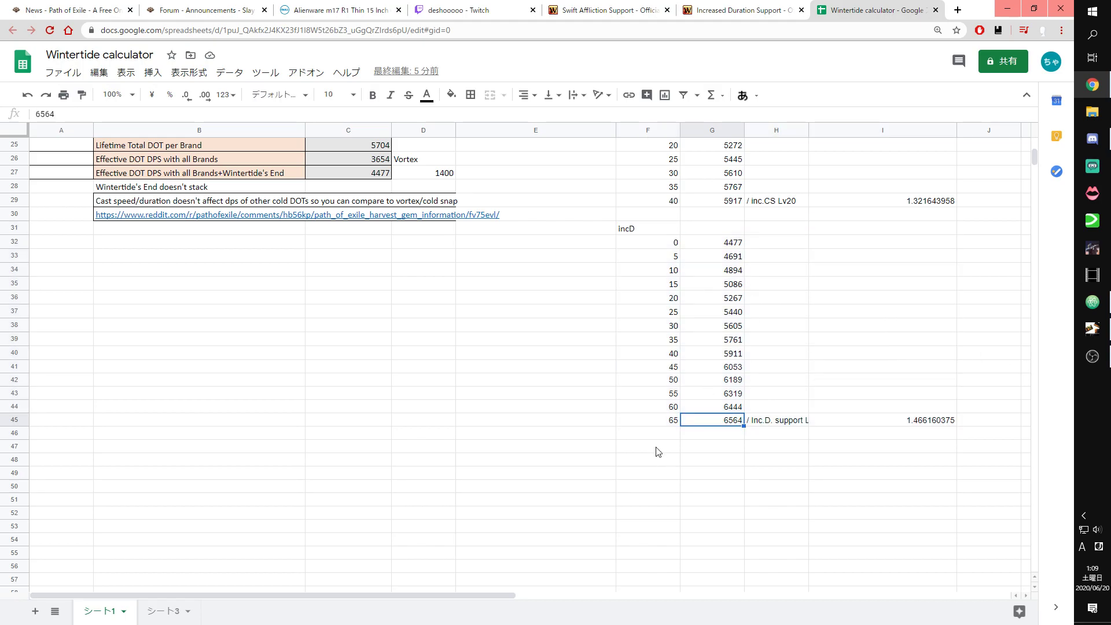
pyautogui.click(662, 421)
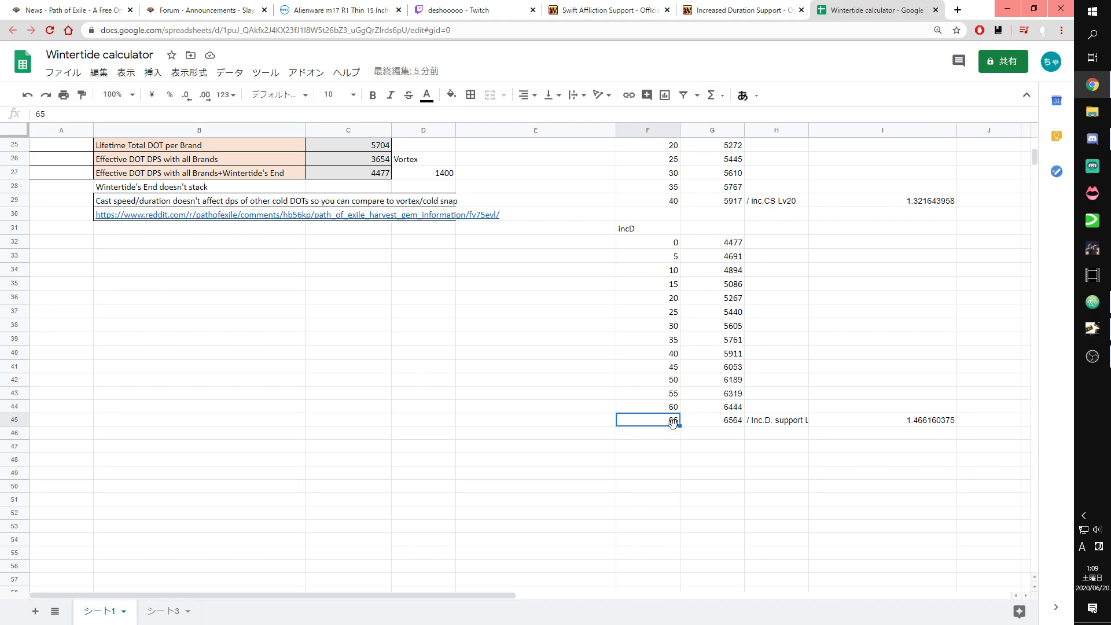
pyautogui.moveTo(764, 426); pyautogui.dragTo(670, 430)
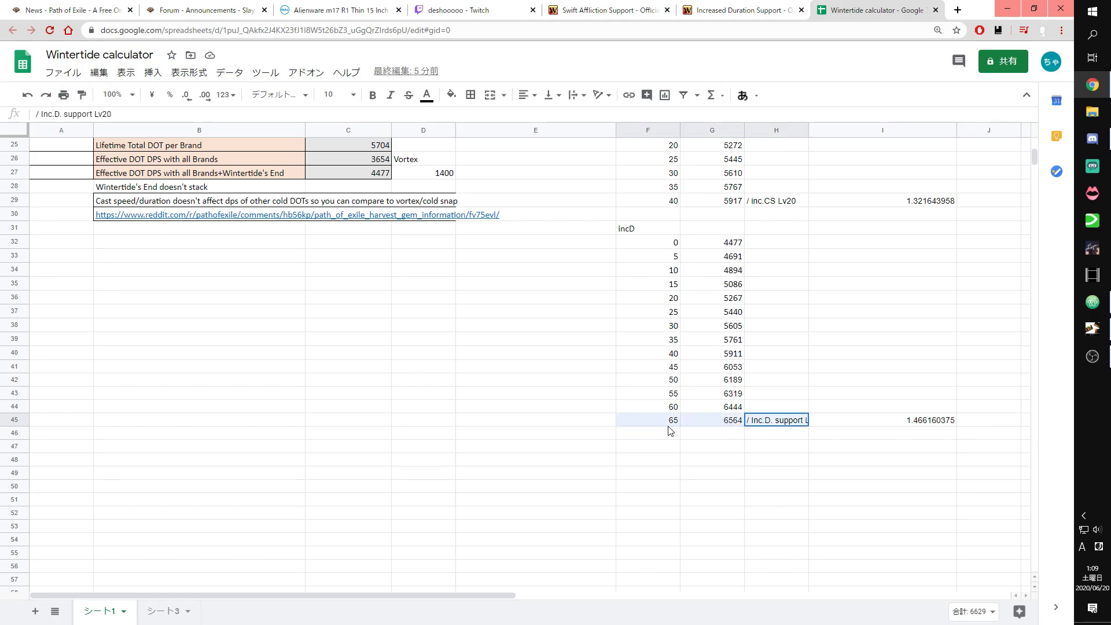
# - Compare the first and last DPS values of the incD table, and show the ratio formula for Increased Duration support Lv20
pyautogui.click(712, 423)
pyautogui.click(715, 244)
pyautogui.hotkey('ctrl', 'Down')
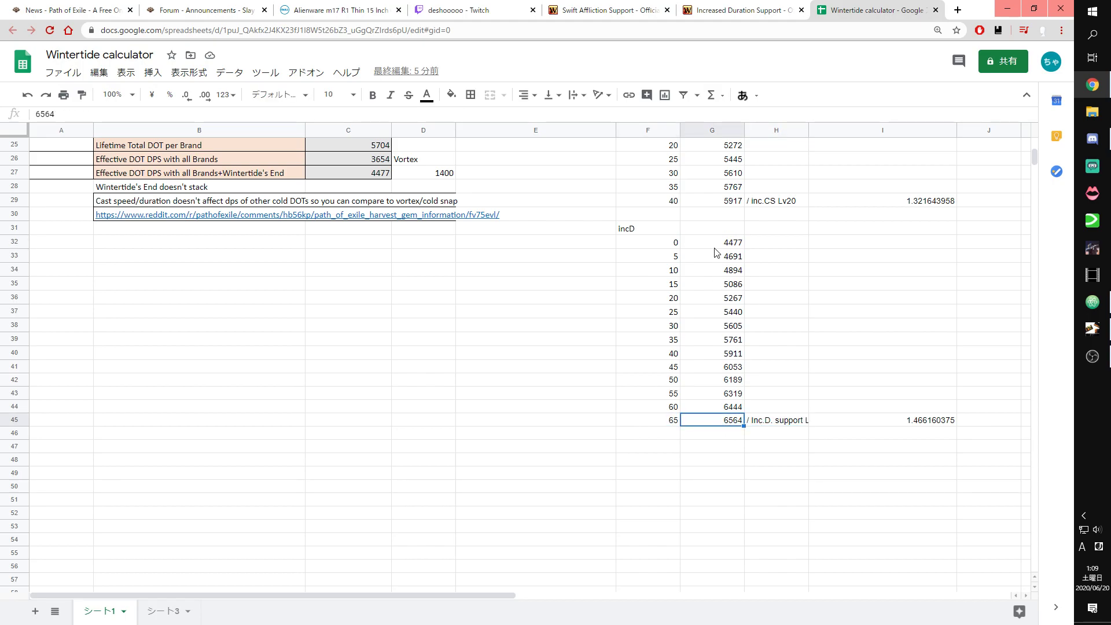
pyautogui.hotkey('ctrl', 'Up')
pyautogui.click(782, 421)
pyautogui.click(862, 418)
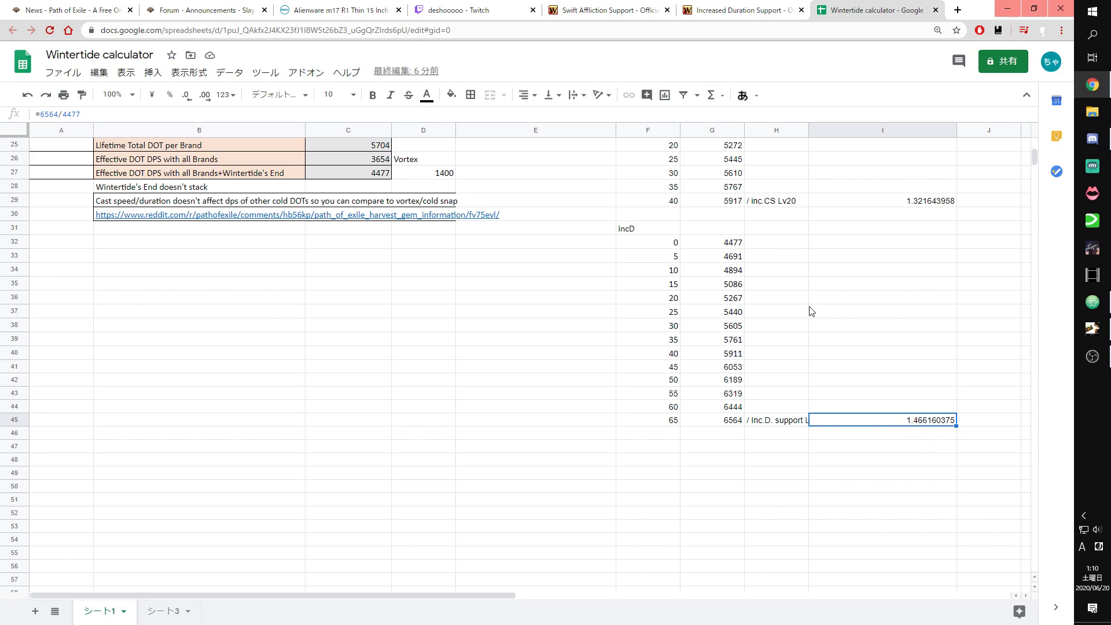
# - Review the calculator's skill, mods, IncCS and incD sections, and reselect the Increased Duration ratio cell
pyautogui.scroll(2, 799, 451)
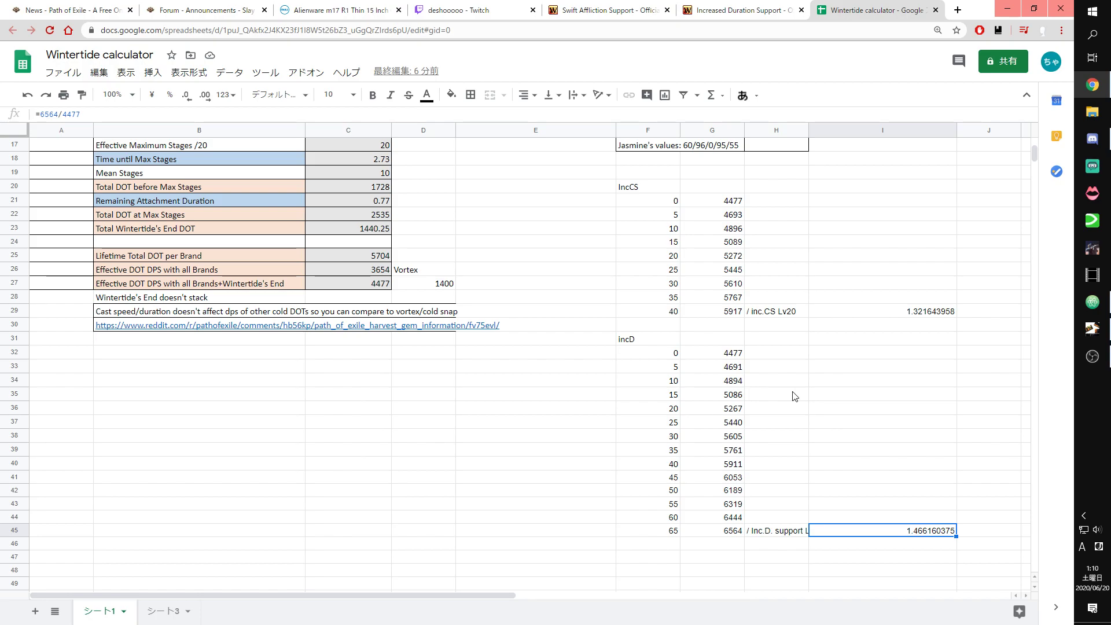
pyautogui.scroll(4, 663, 335)
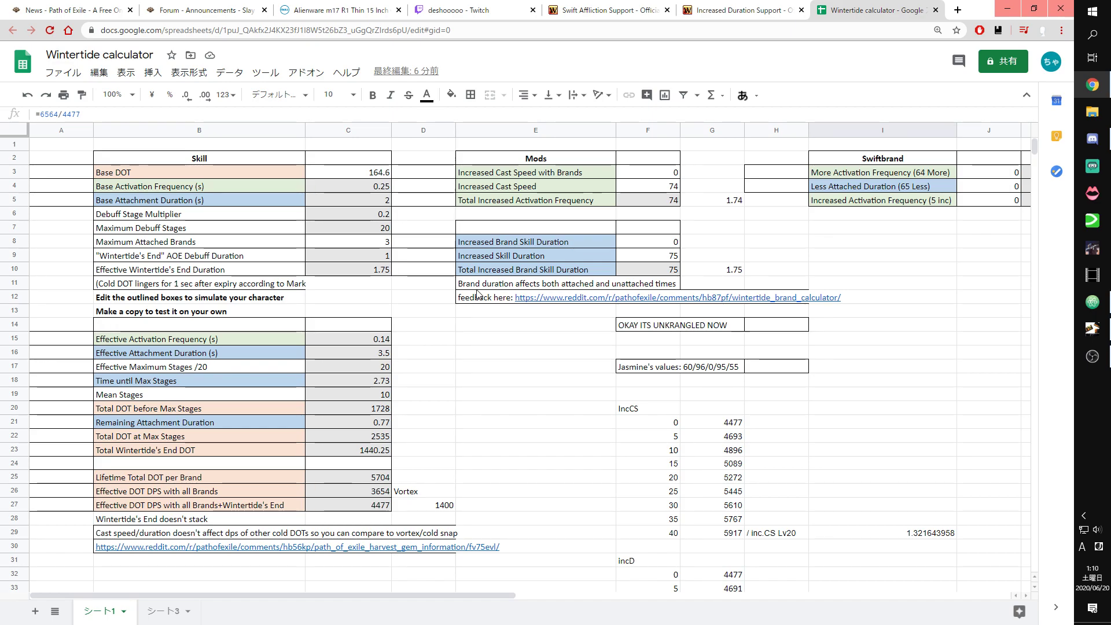
pyautogui.scroll(-10, 477, 294)
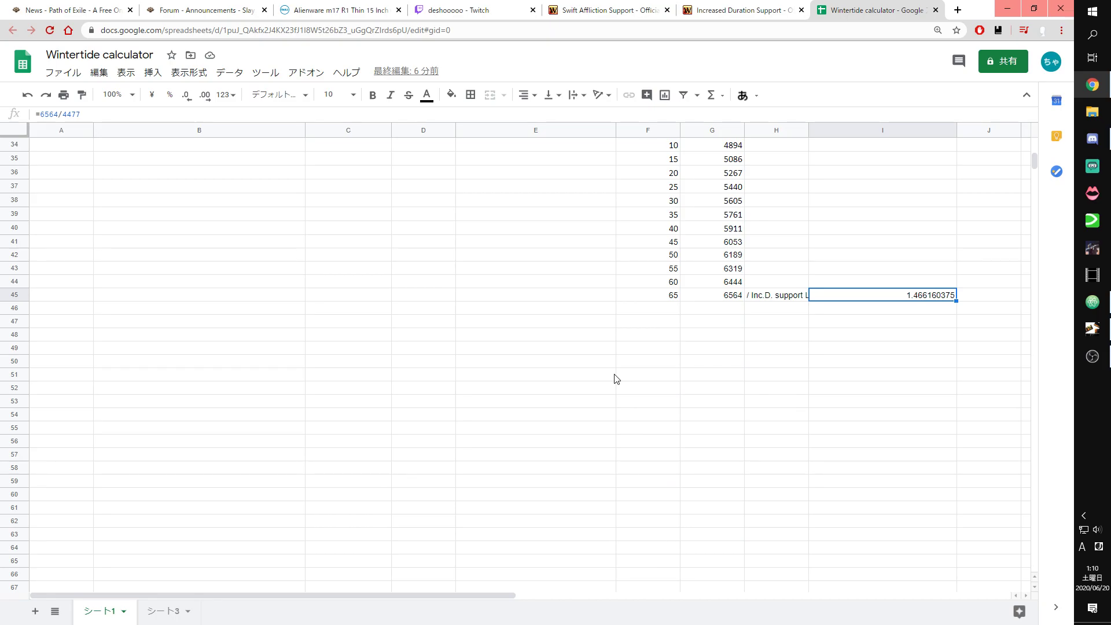
pyautogui.scroll(5, 558, 456)
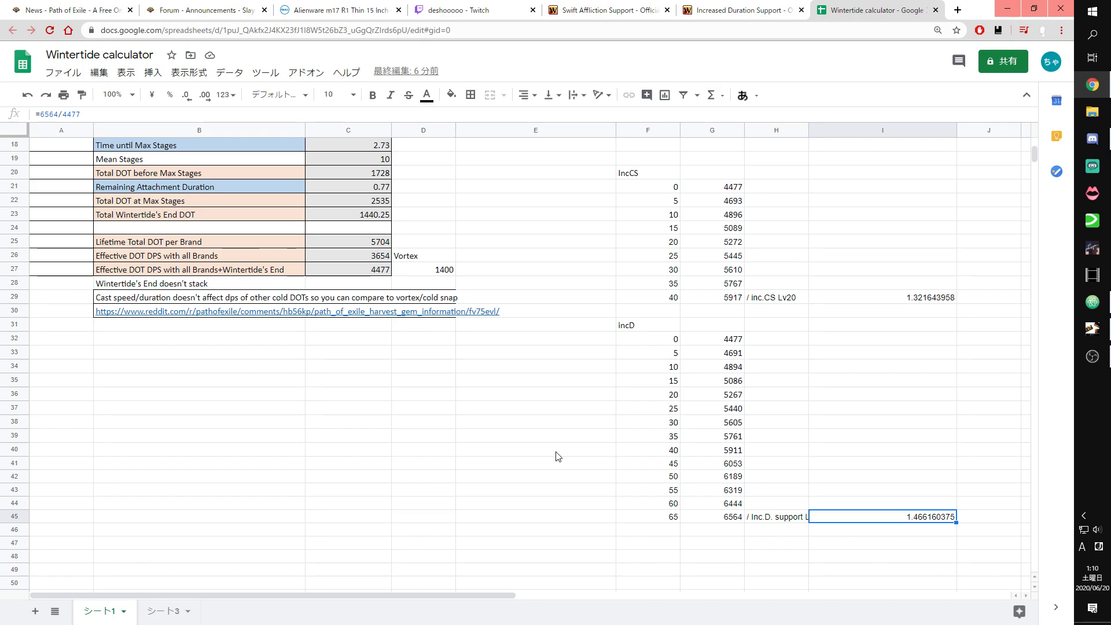
pyautogui.scroll(3, 492, 503)
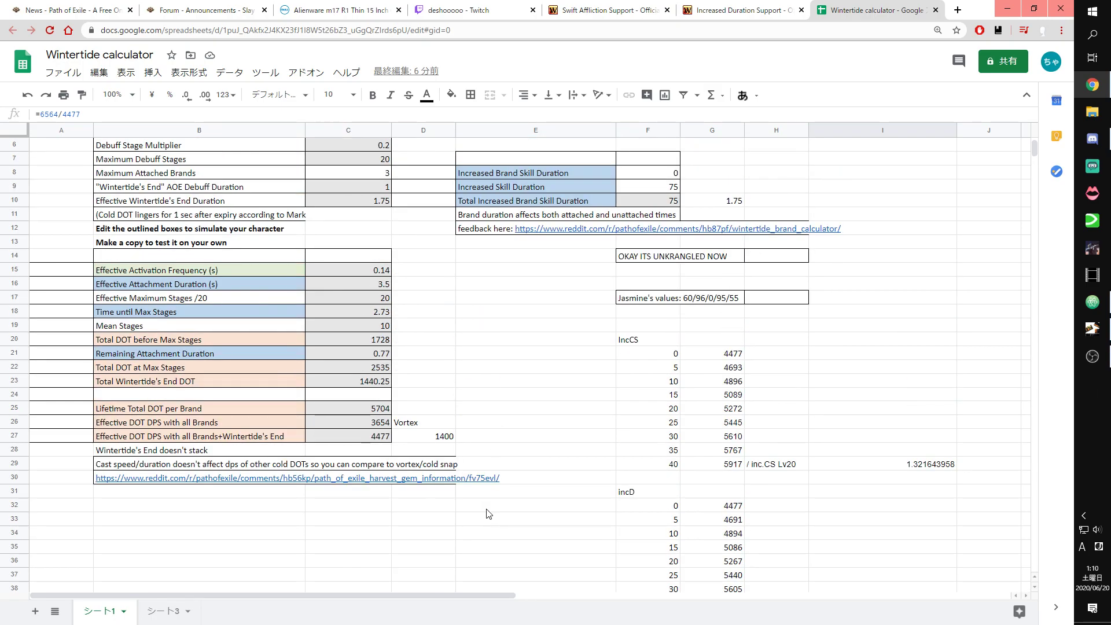
pyautogui.scroll(-3, 498, 491)
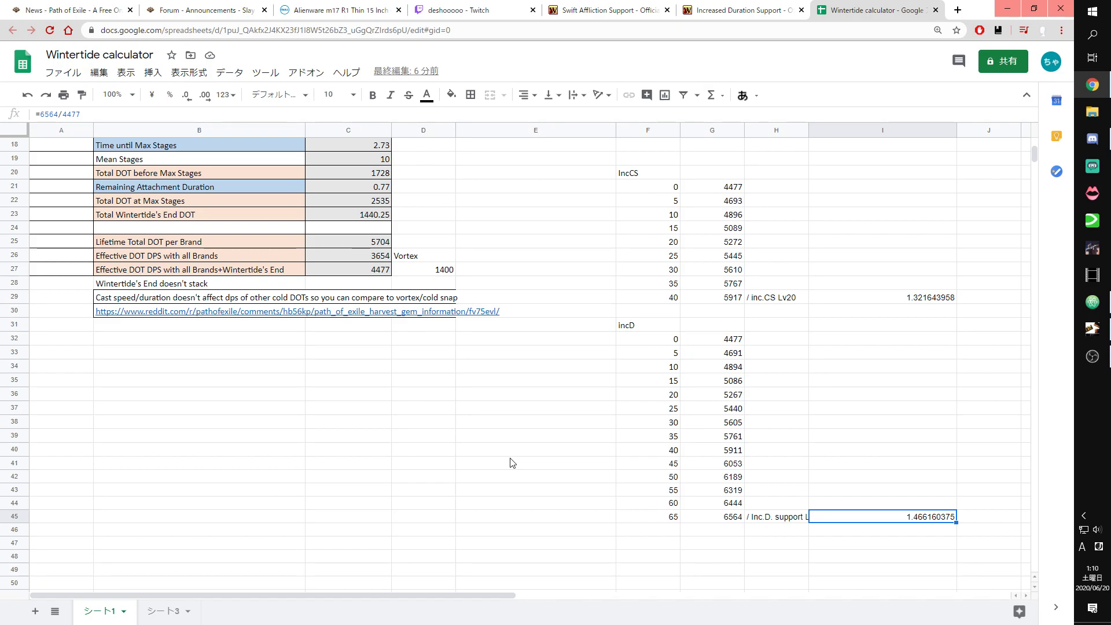
pyautogui.click(898, 502)
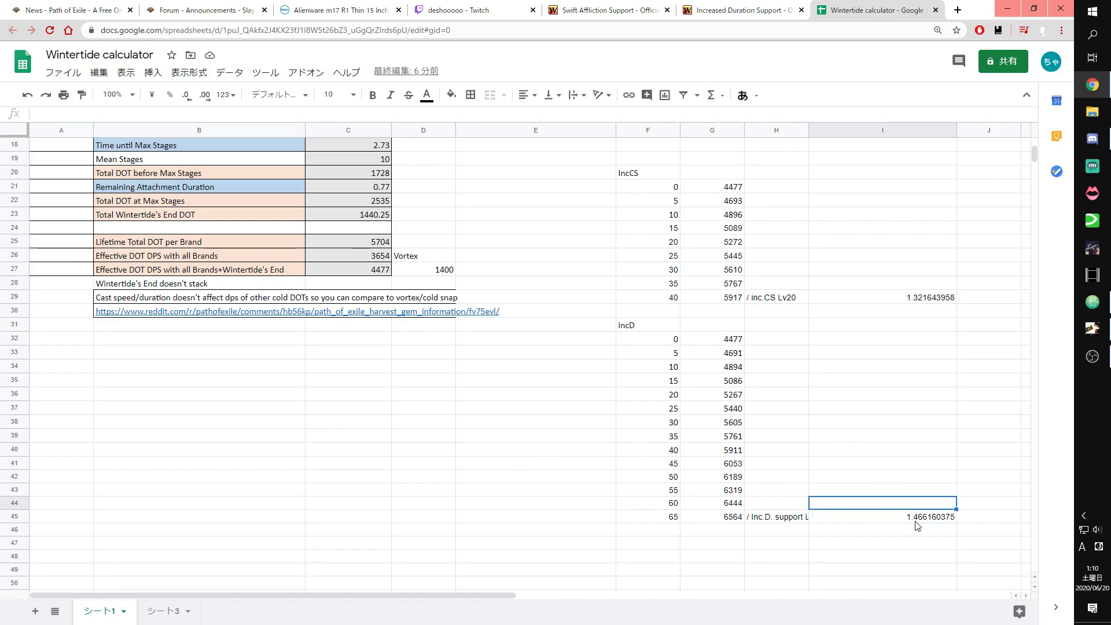
pyautogui.click(916, 520)
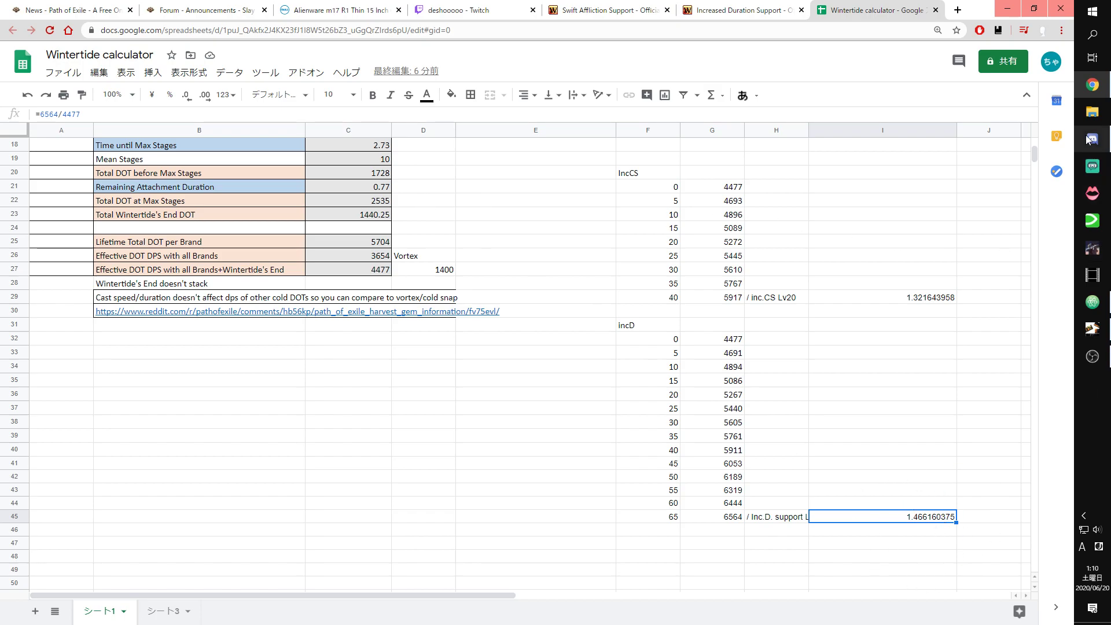
# - Return to the Atom notes and place the cursor in the "Increased Duration Support" heading of section 4
pyautogui.click(1092, 301)
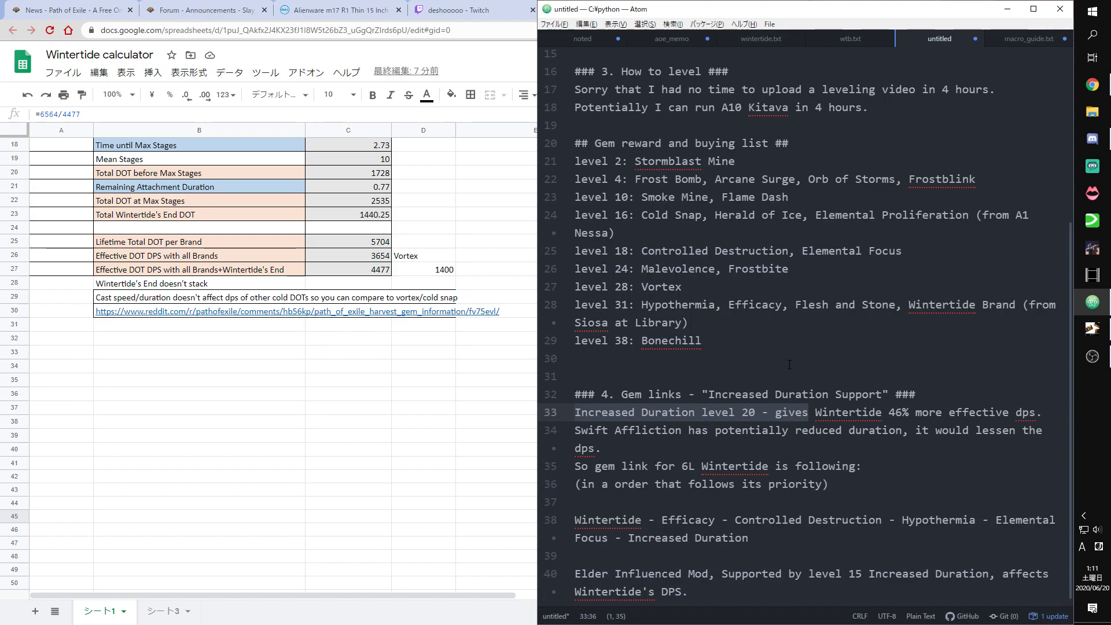
pyautogui.click(768, 394)
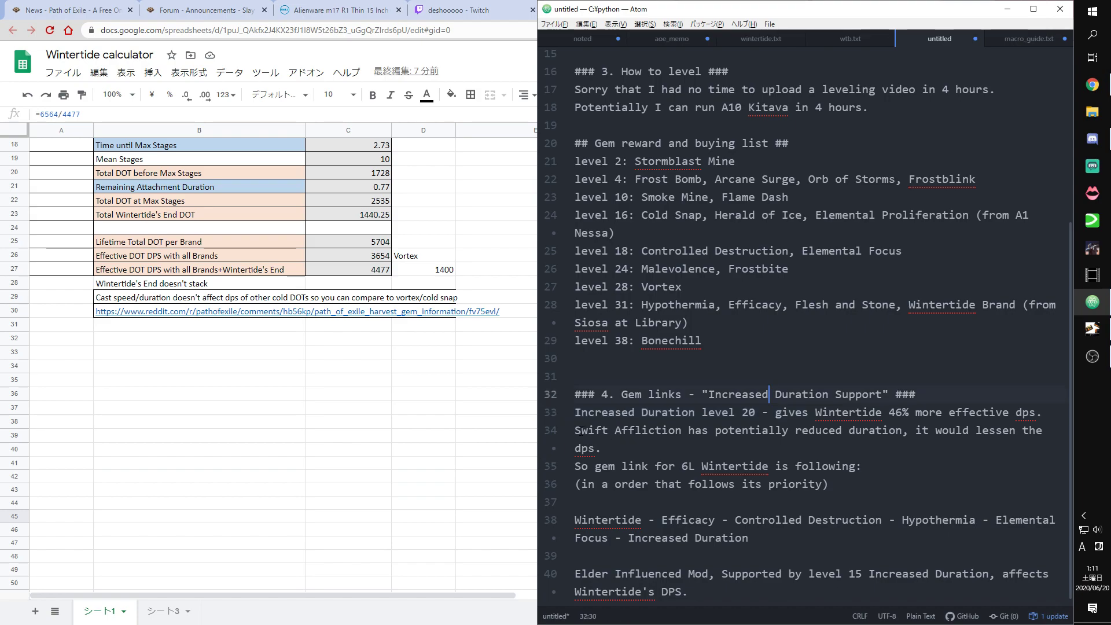
# - Switch to Chrome and highlight the 15% reduced duration line on the Swift Affliction Support wiki page, checking it against the Increased Duration Support page
pyautogui.click(604, 448)
pyautogui.click(423, 407)
pyautogui.click(607, 10)
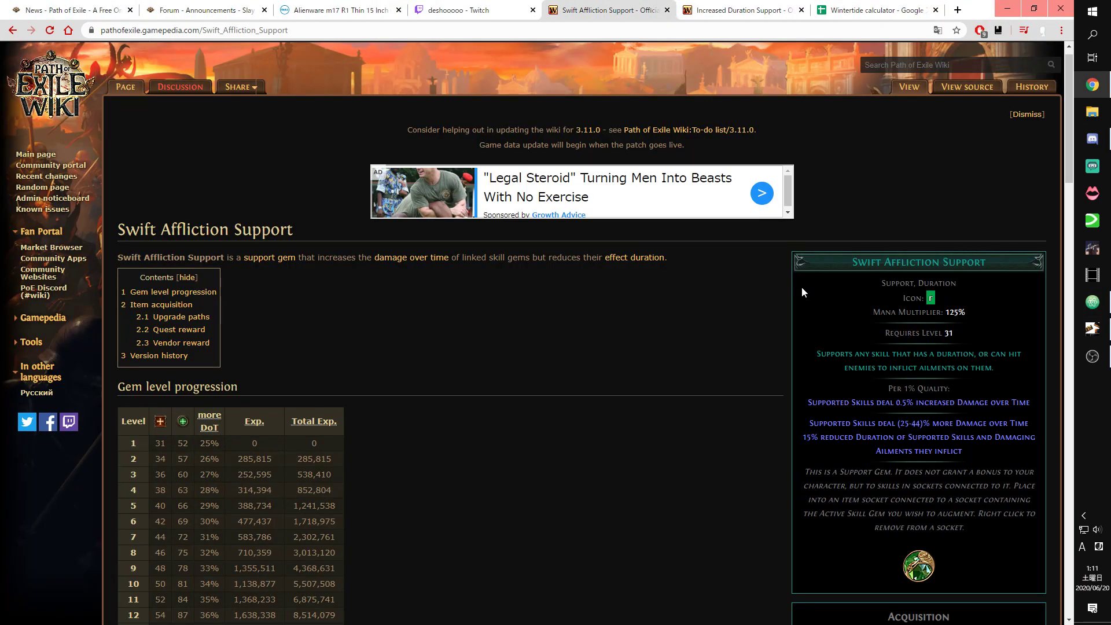
pyautogui.scroll(-4, 801, 286)
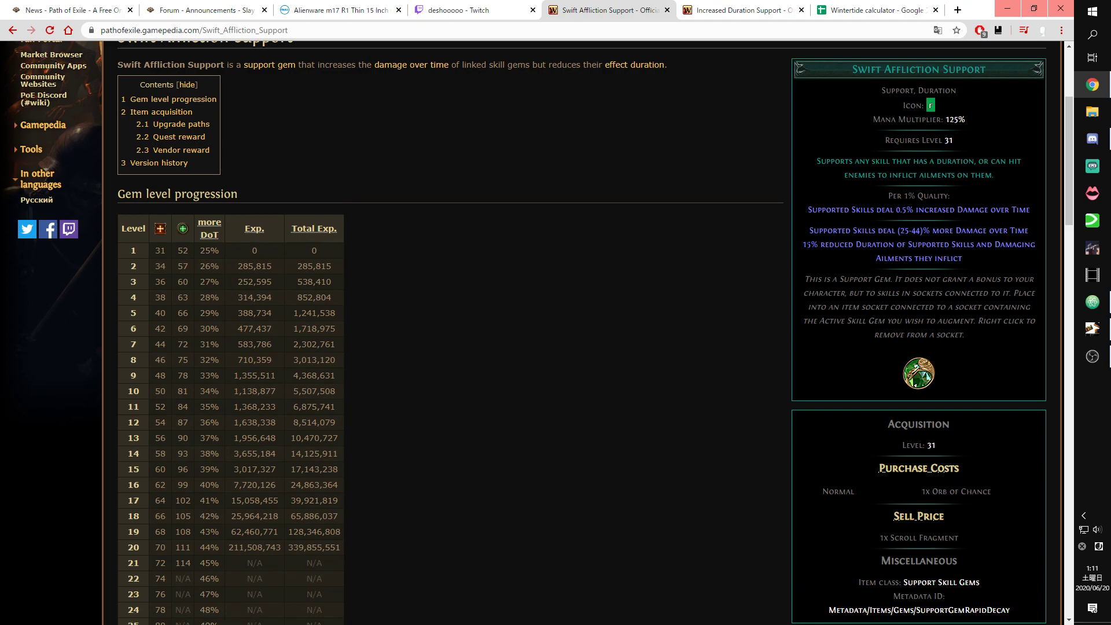
pyautogui.moveTo(806, 244); pyautogui.dragTo(1012, 255)
pyautogui.click(1012, 255)
pyautogui.click(703, 11)
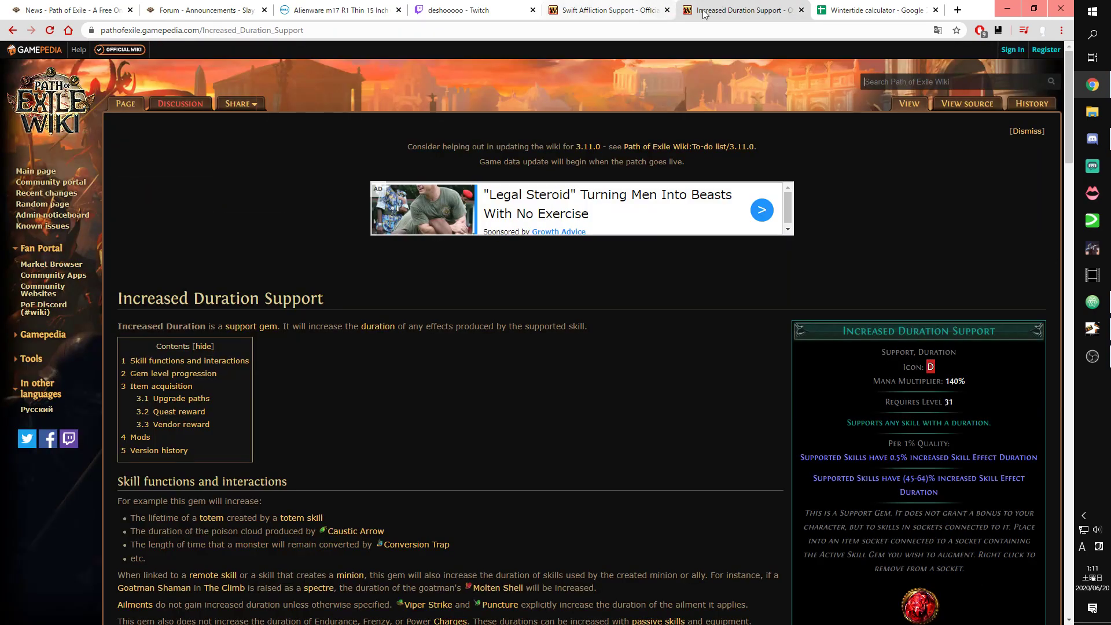
pyautogui.click(605, 9)
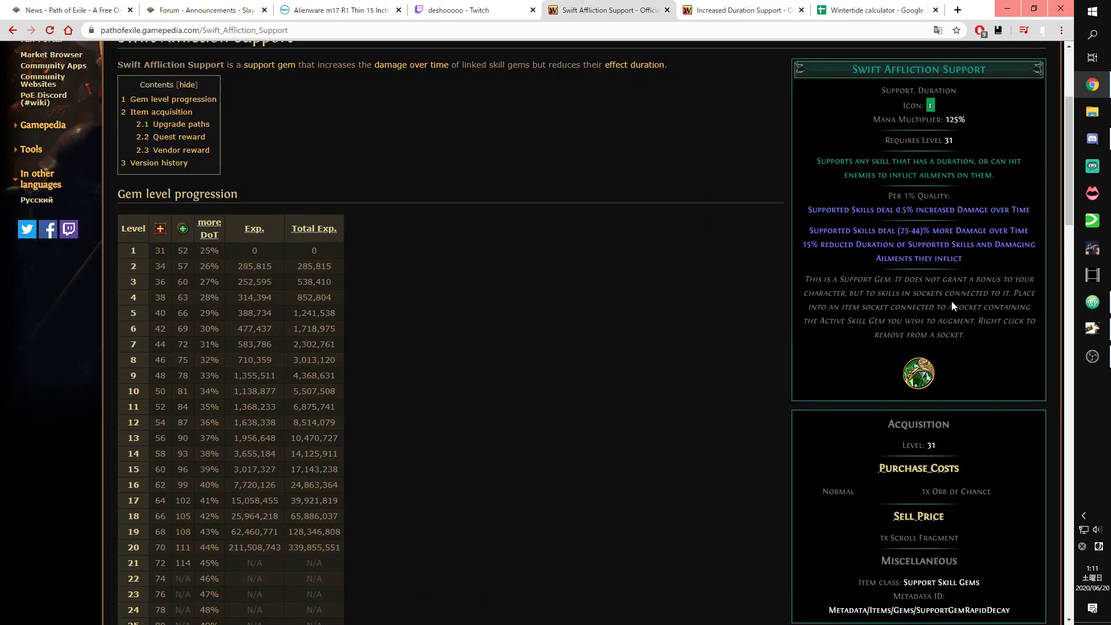
# - Return to the Atom notes and point out each gem of the 6L Wintertide link in section 4, from Wintertide to Increased Duration
pyautogui.click(1092, 301)
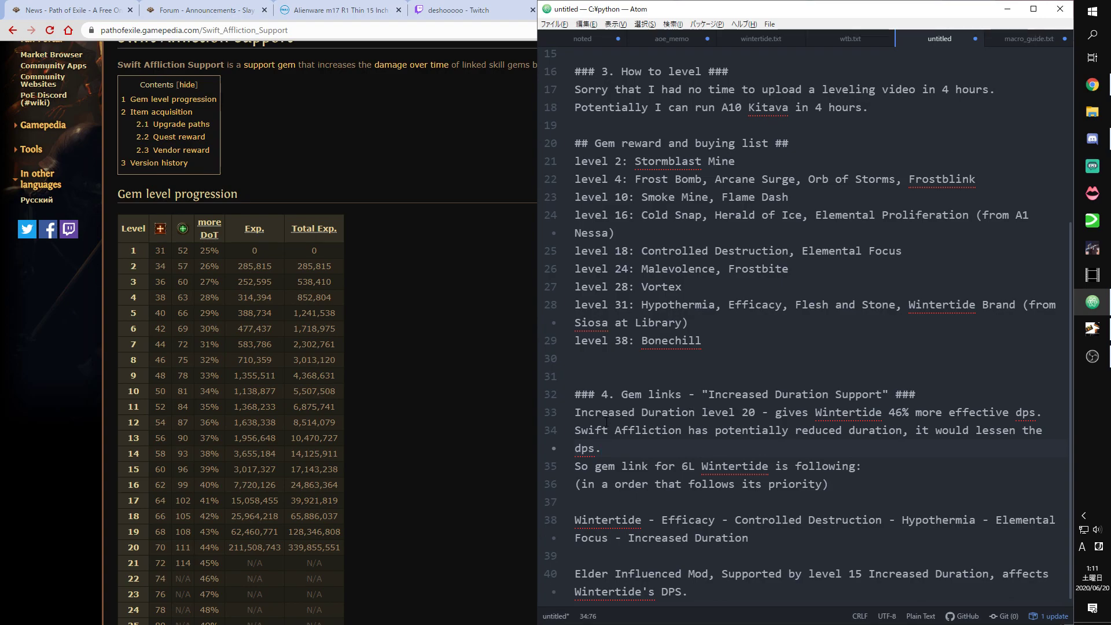
pyautogui.click(762, 412)
pyautogui.moveTo(629, 537); pyautogui.dragTo(722, 538)
pyautogui.click(722, 538)
pyautogui.moveTo(574, 520); pyautogui.dragTo(614, 538)
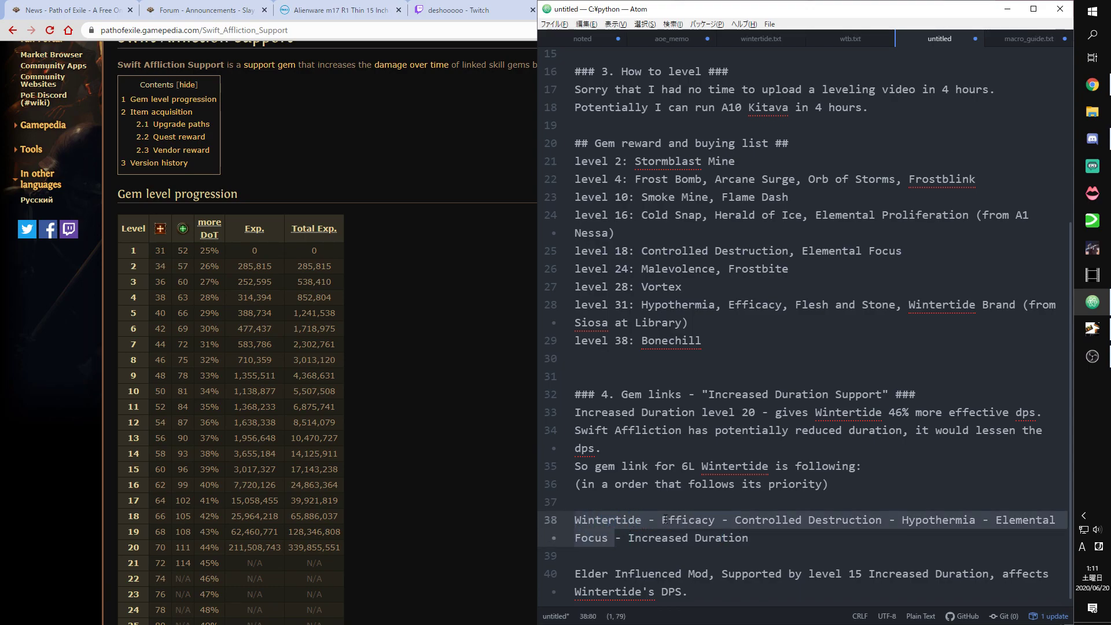
pyautogui.click(605, 523)
pyautogui.click(688, 519)
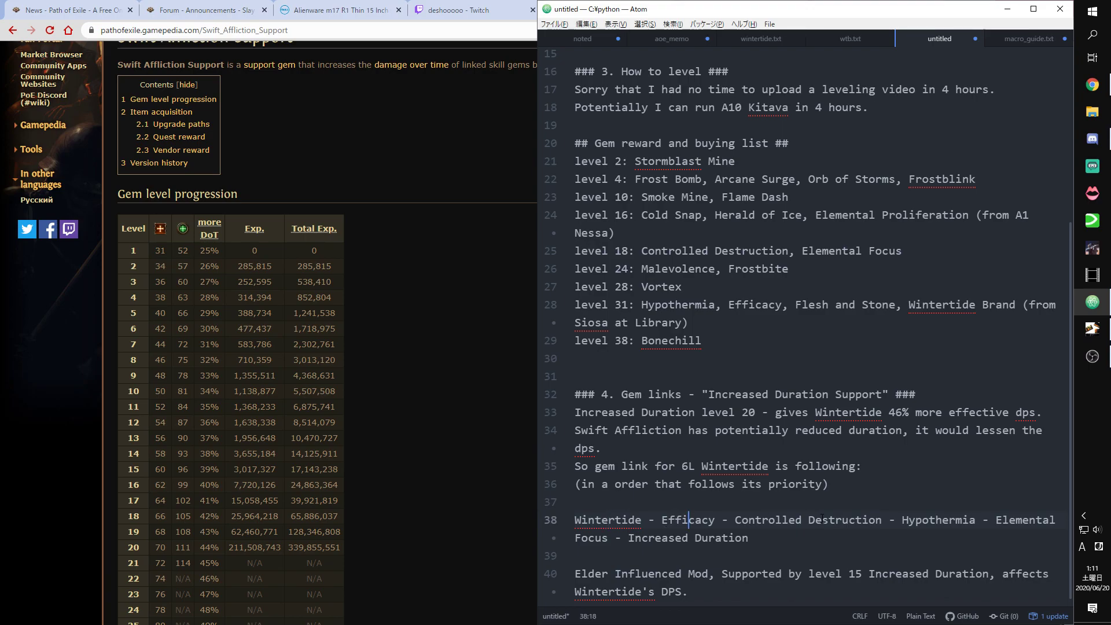
pyautogui.click(942, 520)
pyautogui.click(715, 537)
# - Highlight "Supported by level 15 Increased Duration" in the Elder Influenced Mod line of the notes
pyautogui.moveTo(721, 574); pyautogui.dragTo(915, 574)
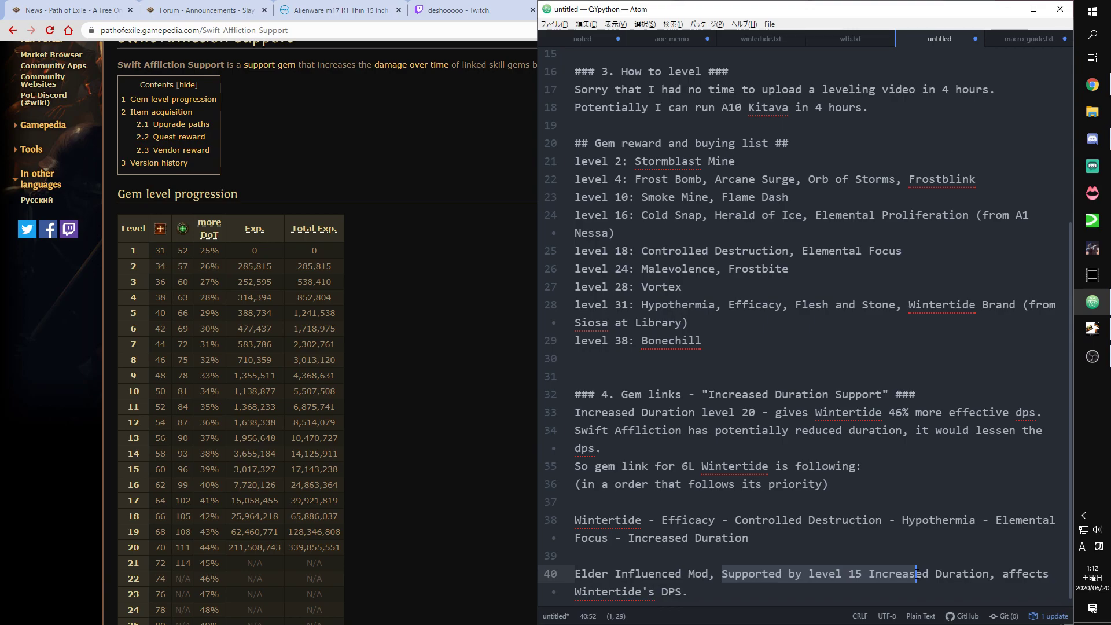
pyautogui.moveTo(988, 574); pyautogui.dragTo(713, 573)
pyautogui.click(713, 573)
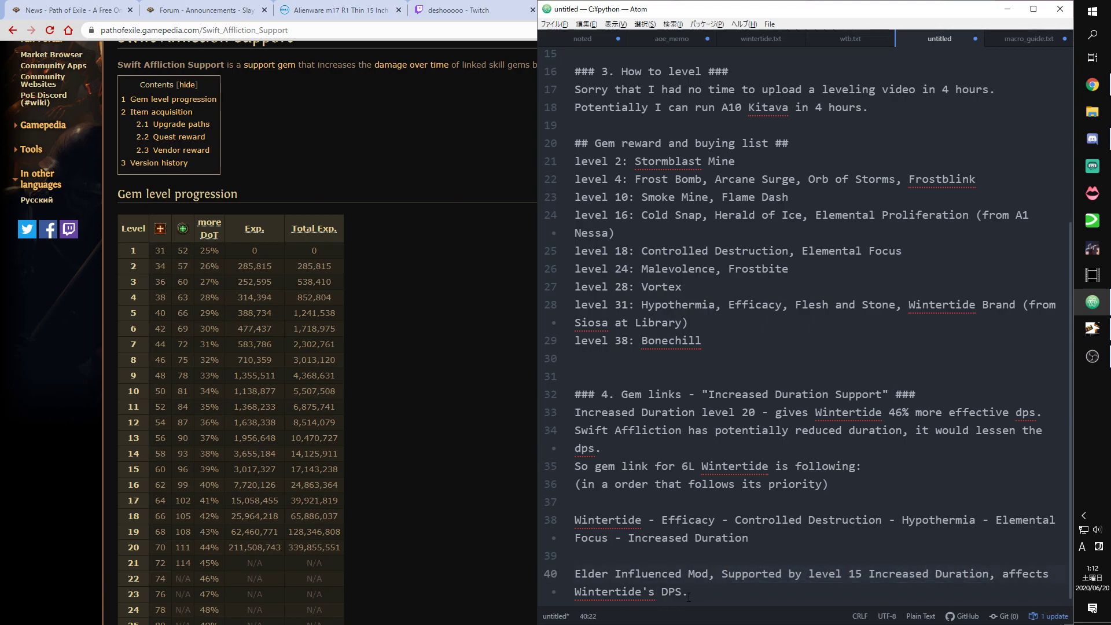
pyautogui.click(1011, 573)
pyautogui.moveTo(989, 573); pyautogui.dragTo(720, 573)
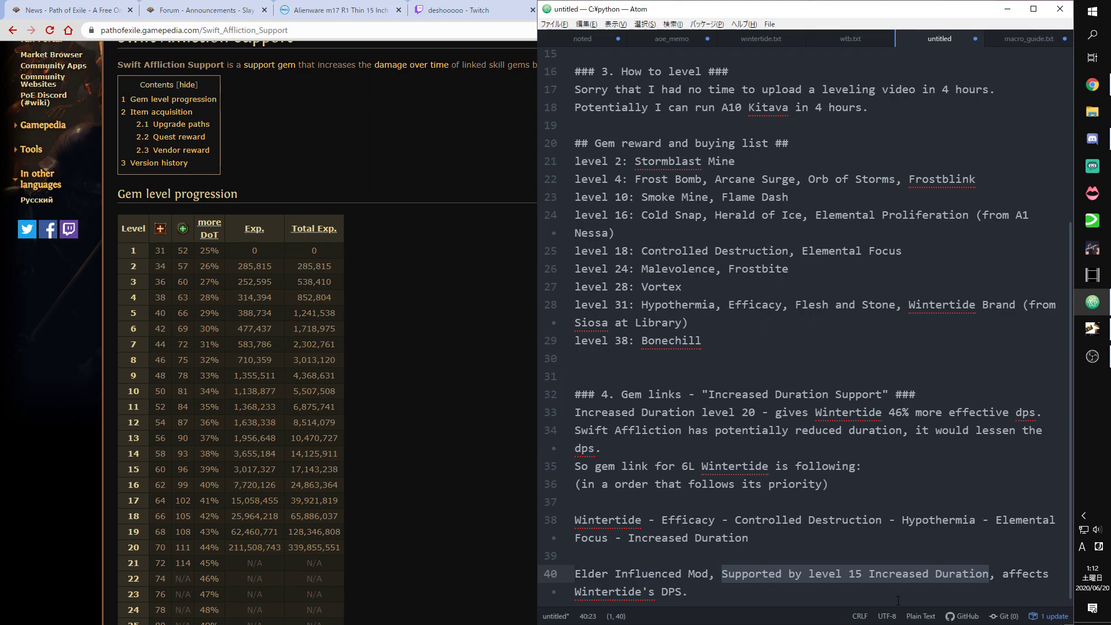
# - Switch to Chrome and find the Mods section on the Increased Duration Support wiki page
pyautogui.click(482, 394)
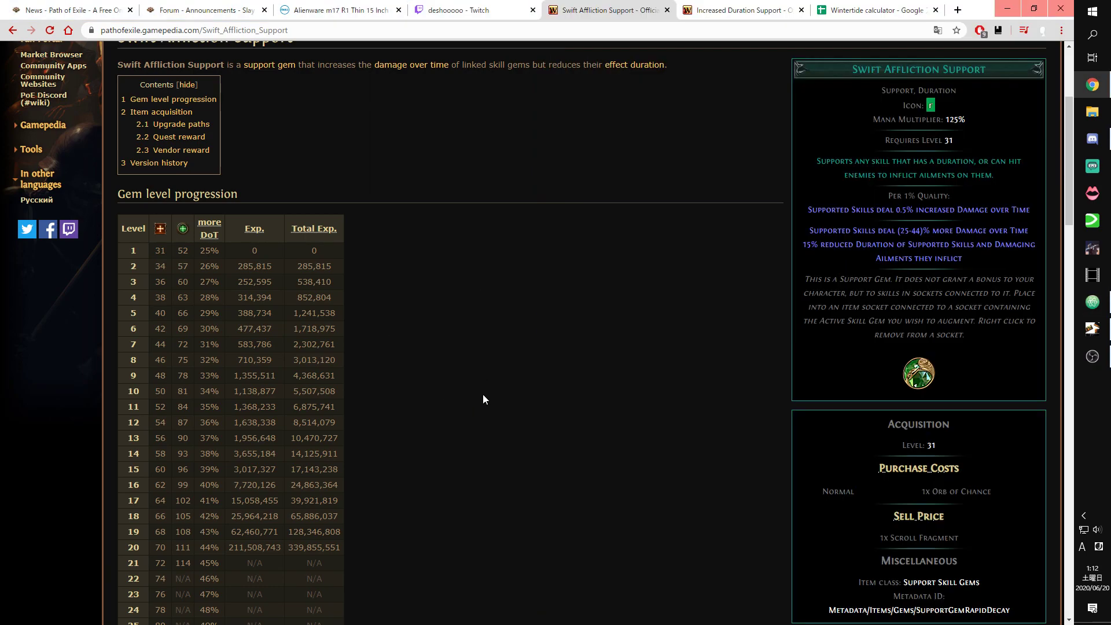
pyautogui.click(739, 10)
pyautogui.scroll(-15, 531, 394)
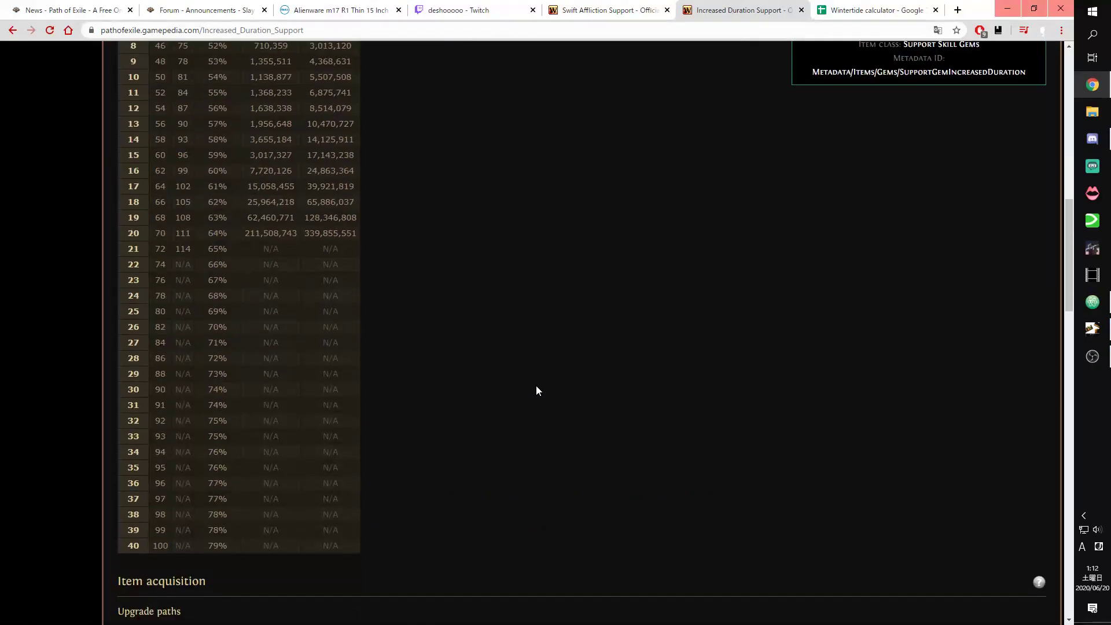
pyautogui.scroll(8, 535, 386)
pyautogui.scroll(-13, 536, 385)
pyautogui.scroll(-8, 530, 386)
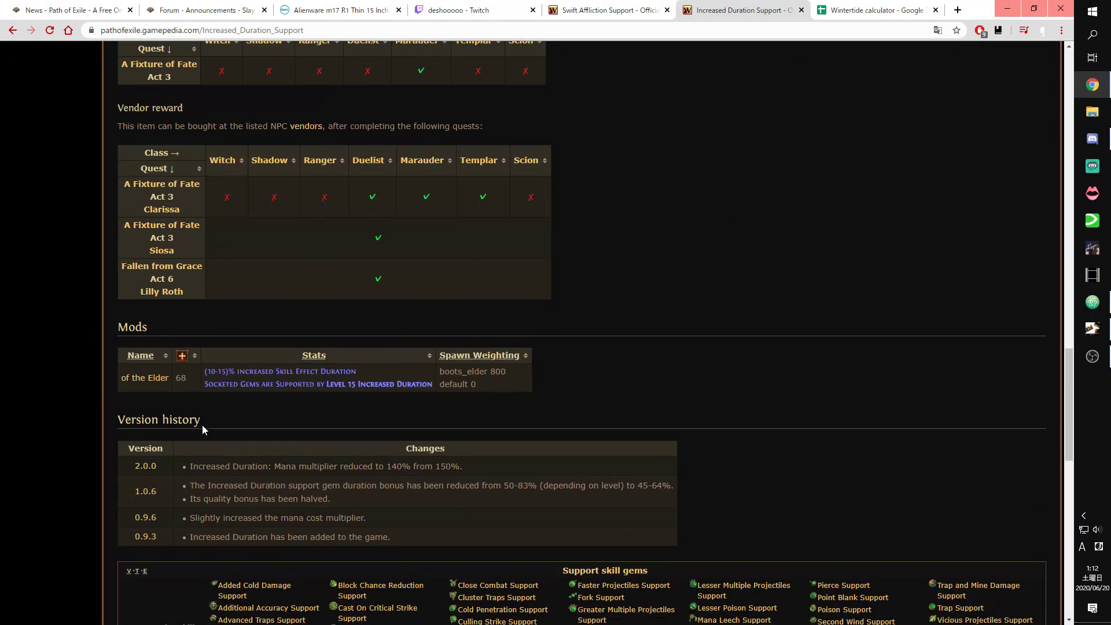
pyautogui.scroll(2, 197, 420)
# - Highlight the "of the Elder" entry in the Mods table, including its stats and spawn weighting
pyautogui.moveTo(121, 443); pyautogui.dragTo(475, 492)
pyautogui.click(214, 491)
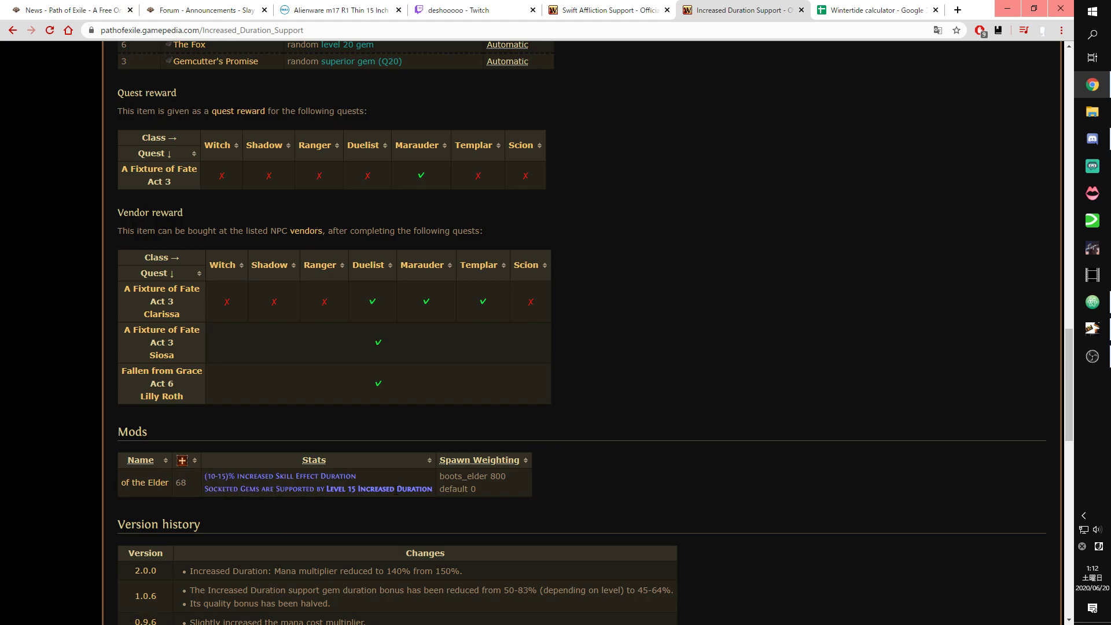
pyautogui.moveTo(595, 482); pyautogui.dragTo(124, 467)
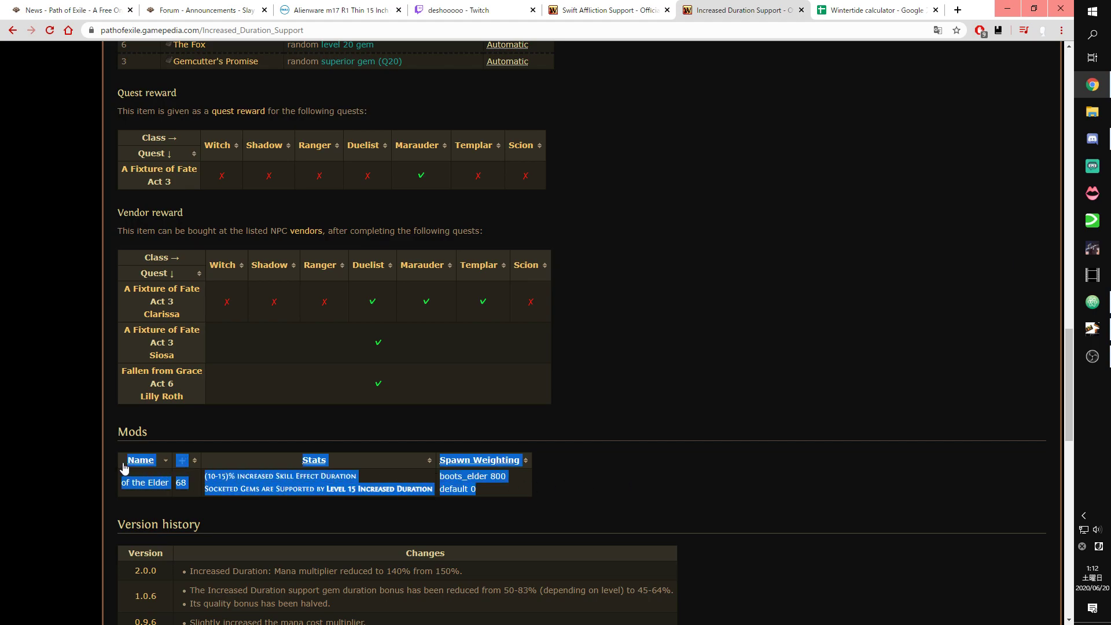
pyautogui.click(509, 486)
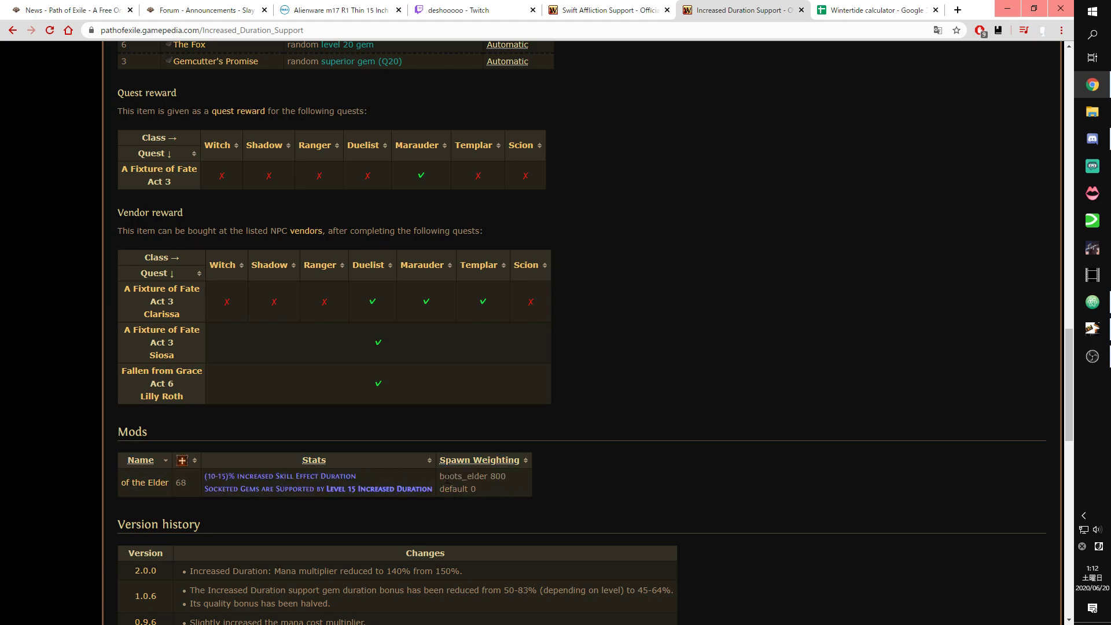
# - Highlight the boots_elder 800 weighting and the socketed gems stat, and return to the end of the Atom notes
pyautogui.moveTo(439, 476); pyautogui.dragTo(508, 477)
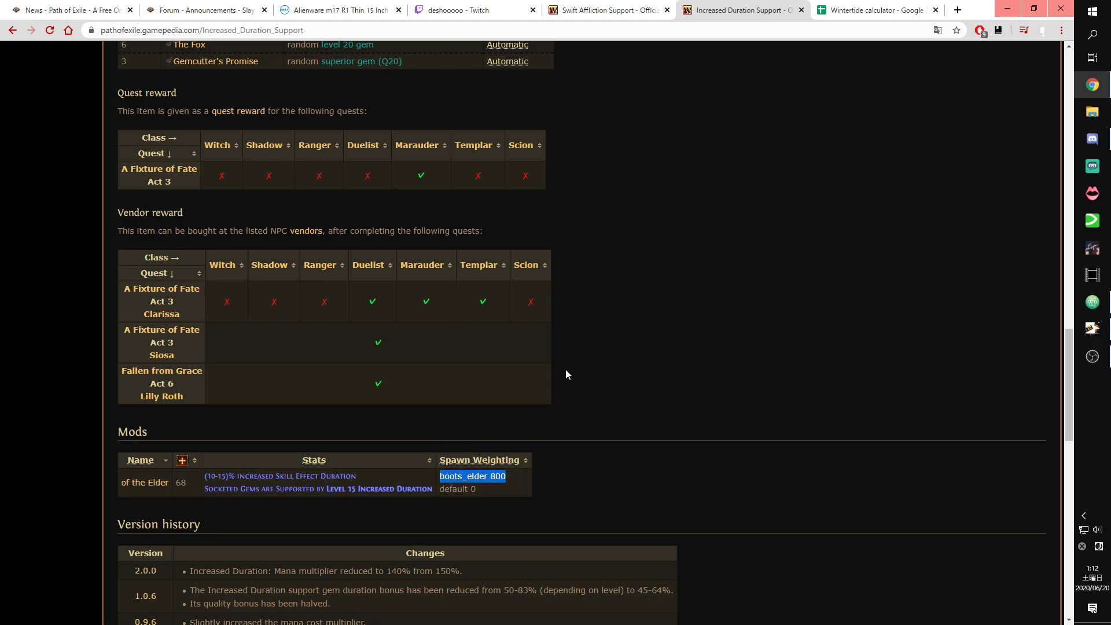
pyautogui.moveTo(158, 497); pyautogui.dragTo(456, 505)
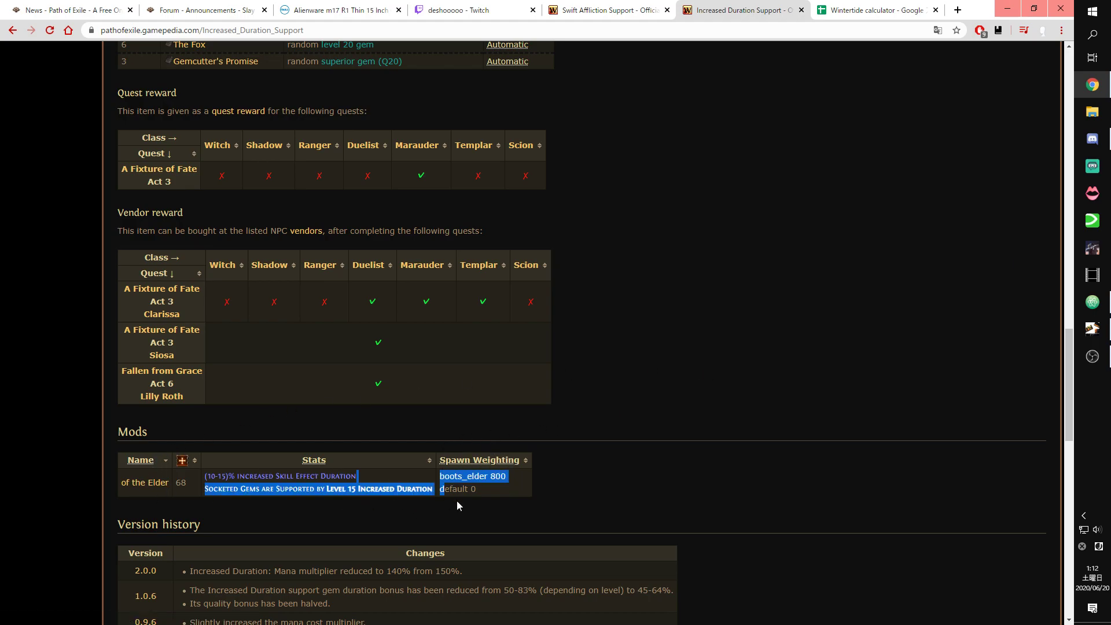
pyautogui.click(551, 500)
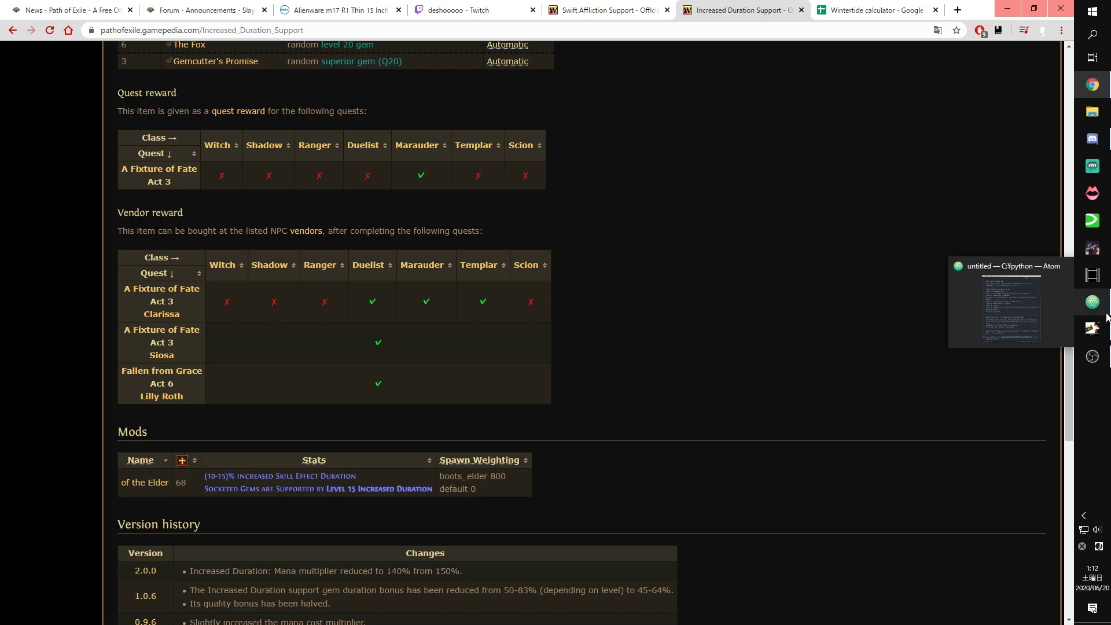
pyautogui.click(1091, 302)
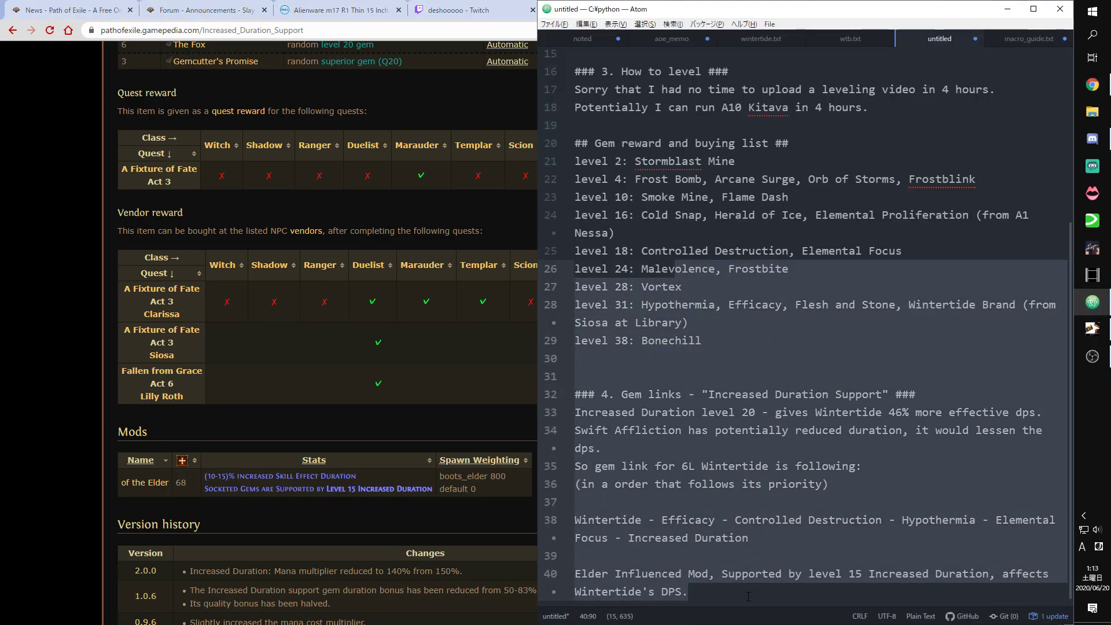
pyautogui.click(738, 593)
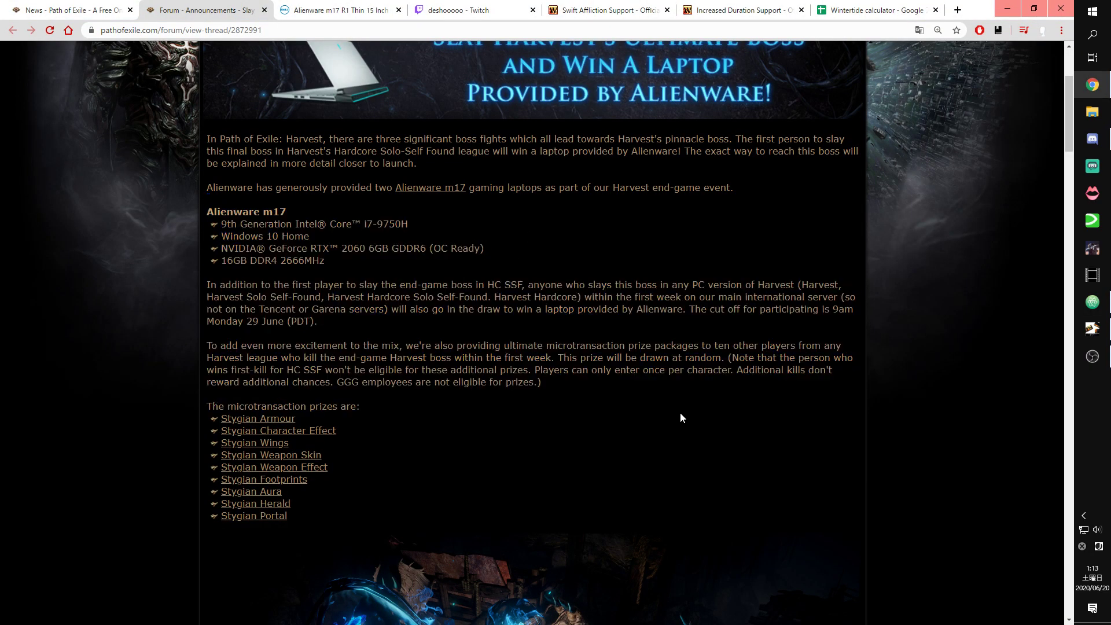
# - Review the Alienware laptop announcement in the Path of Exile forum, highlighting "the end-game boss" in the paragraph on additional participants
pyautogui.scroll(2, 581, 442)
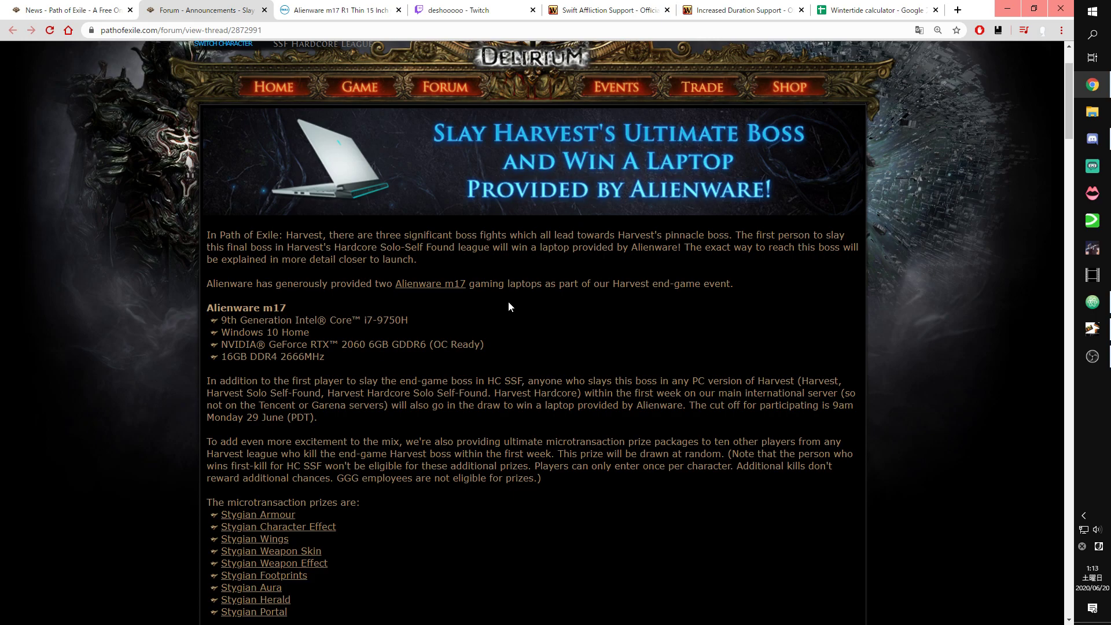
pyautogui.moveTo(220, 355); pyautogui.dragTo(558, 453)
pyautogui.click(591, 510)
pyautogui.moveTo(383, 381); pyautogui.dragTo(477, 381)
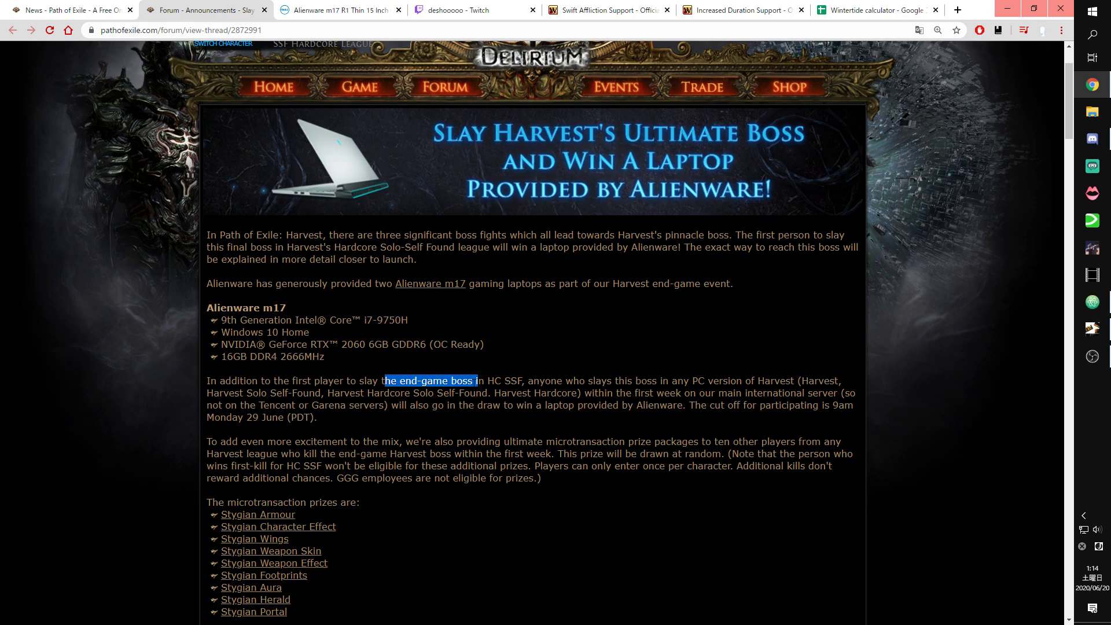
# - Show the Harvest release countdown on the Path of Exile news page, and return to the end of the Atom notes
pyautogui.click(1098, 309)
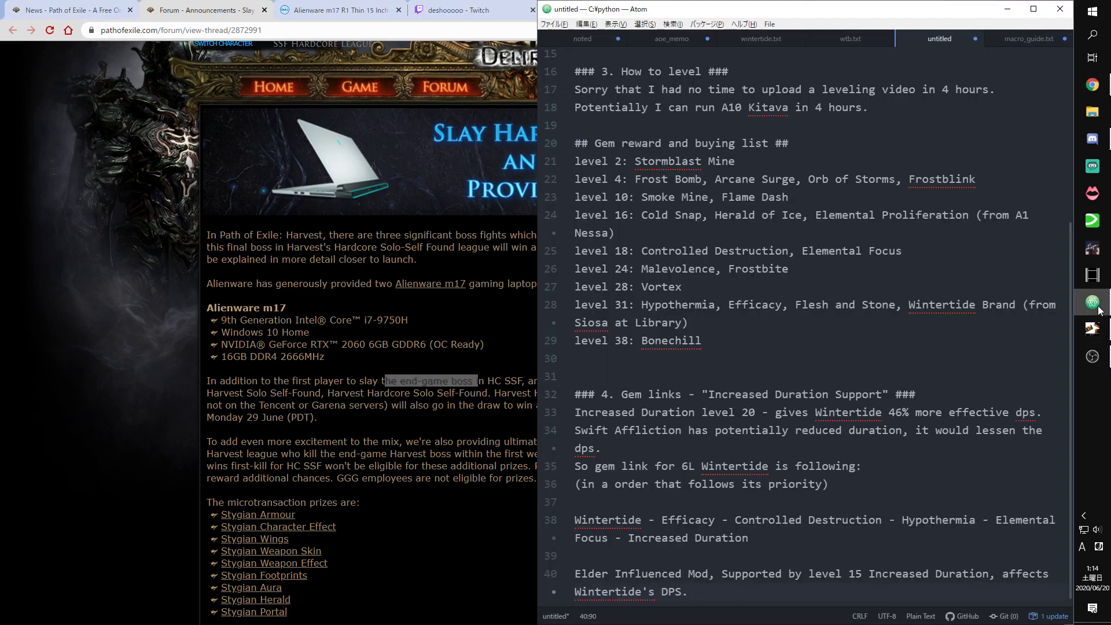
pyautogui.click(87, 9)
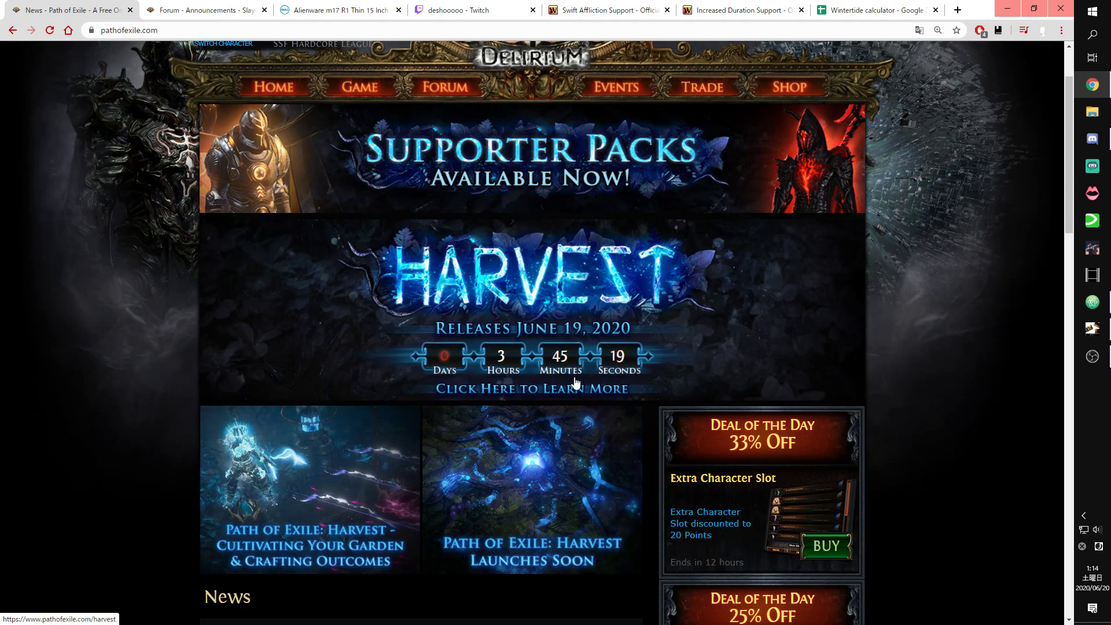
pyautogui.moveTo(1092, 328)
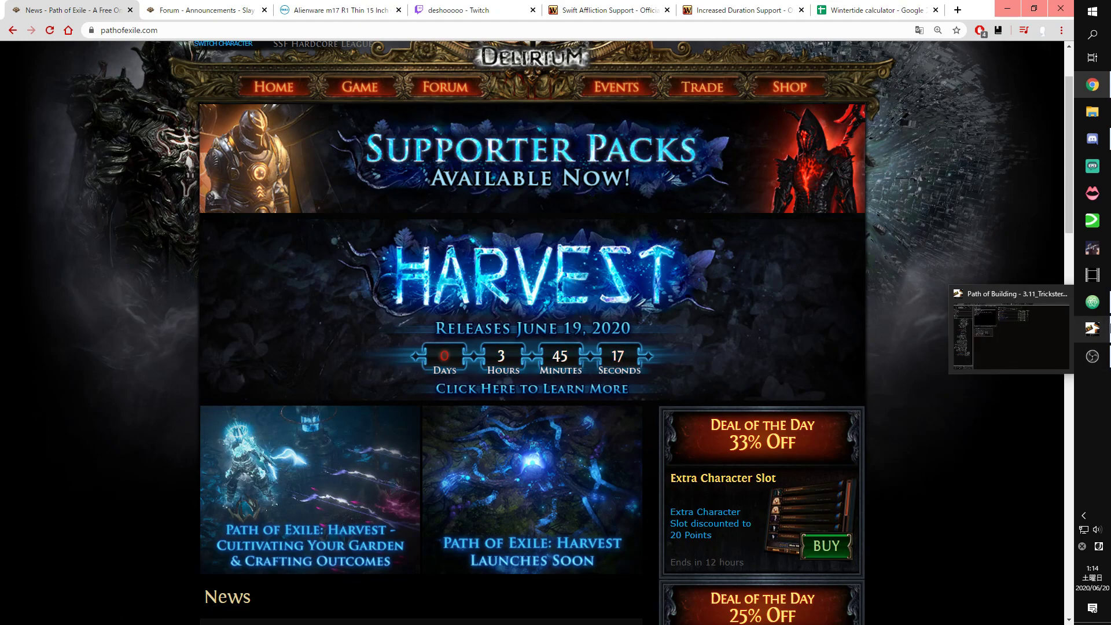
pyautogui.click(1092, 302)
pyautogui.moveTo(848, 304); pyautogui.dragTo(694, 593)
pyautogui.press('Right')
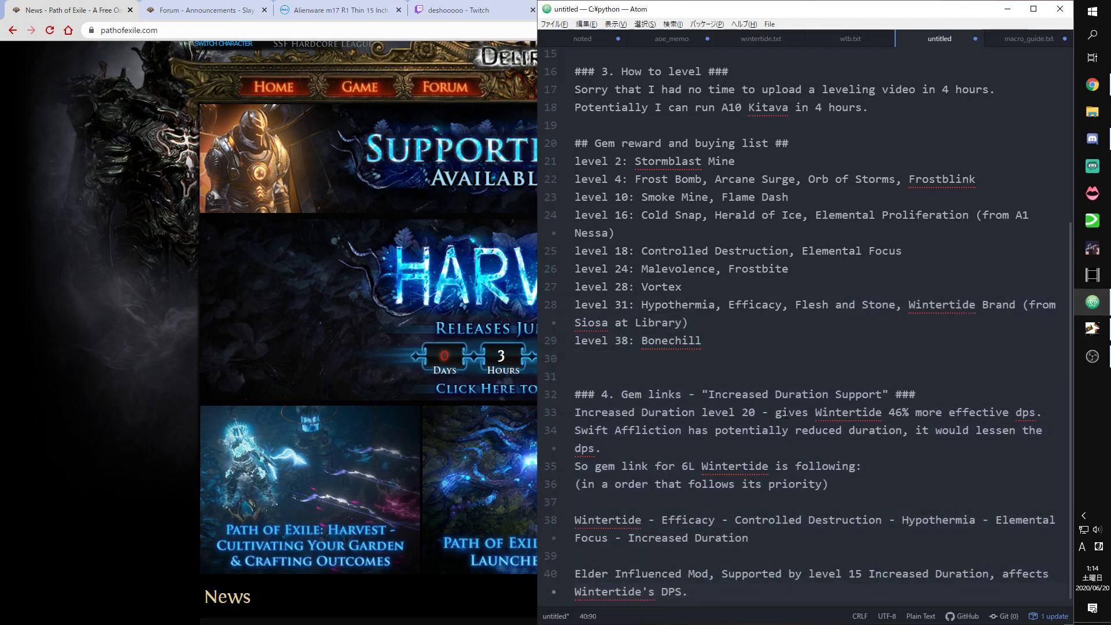